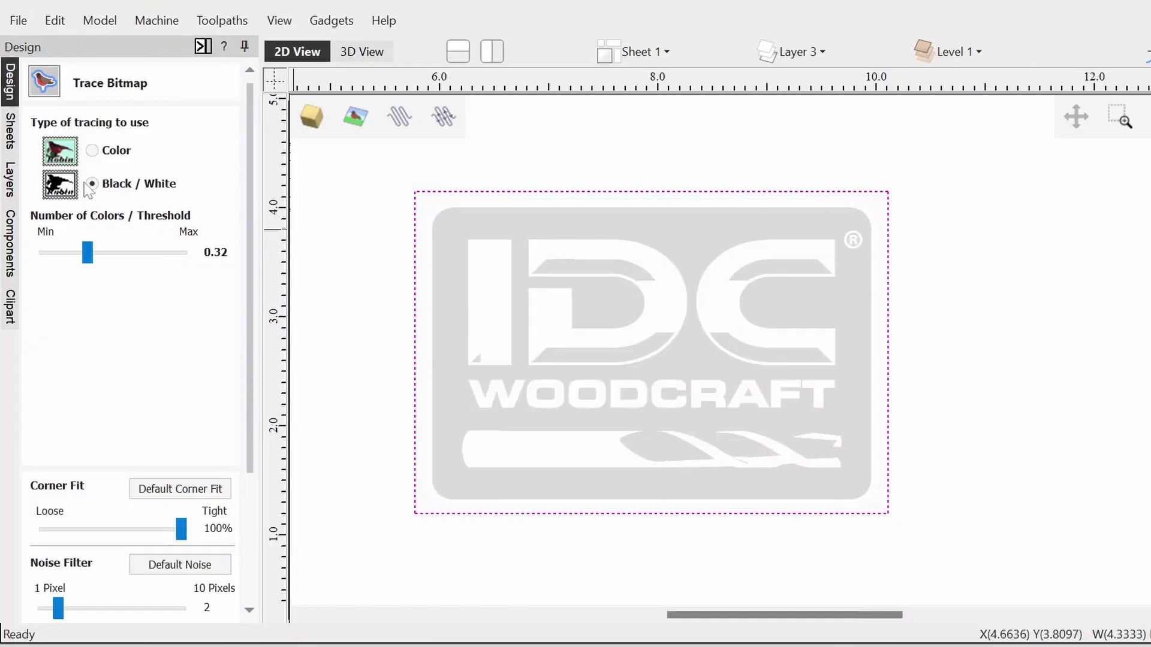
Preview the black-and-white trace of the logo bitmap at threshold 0.32.
{"action": "scroll", "coordinate": [209, 444], "scroll_direction": "down", "scroll_amount": 2}
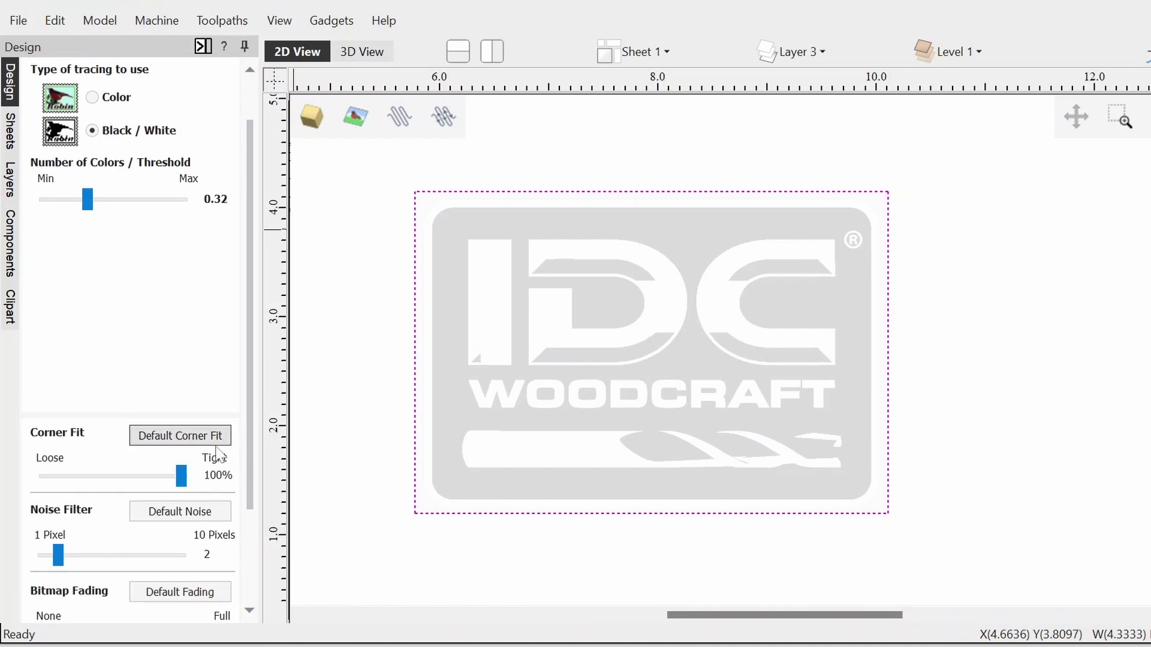
{"action": "scroll", "coordinate": [219, 464], "scroll_direction": "down", "scroll_amount": 5}
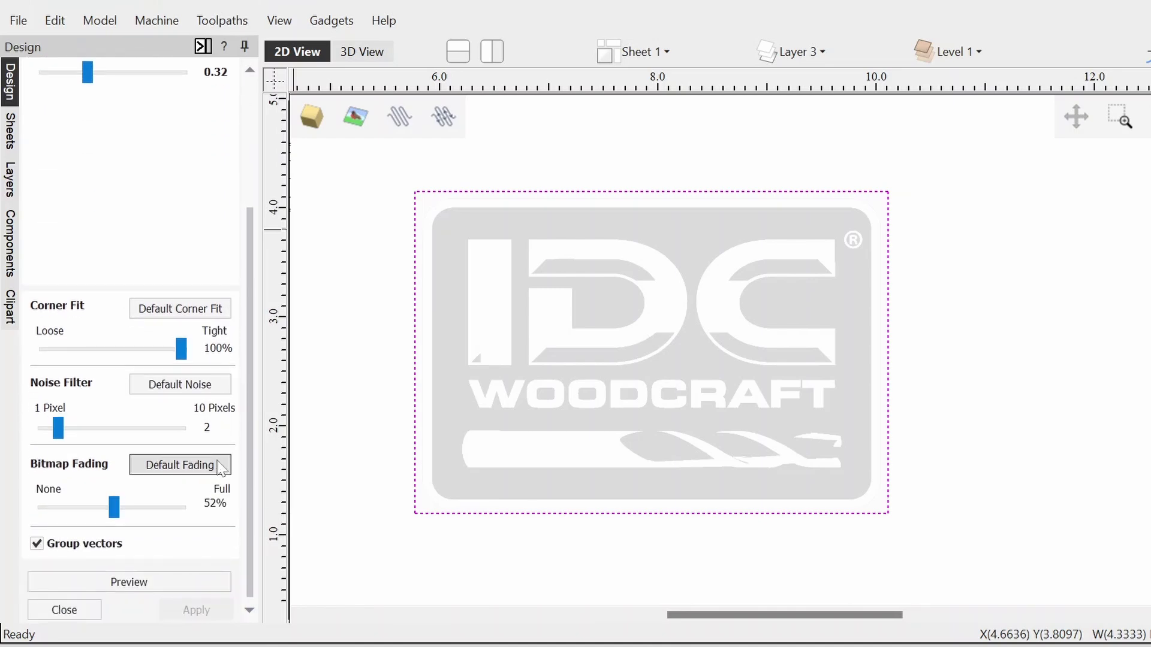
{"action": "left_click", "coordinate": [150, 583]}
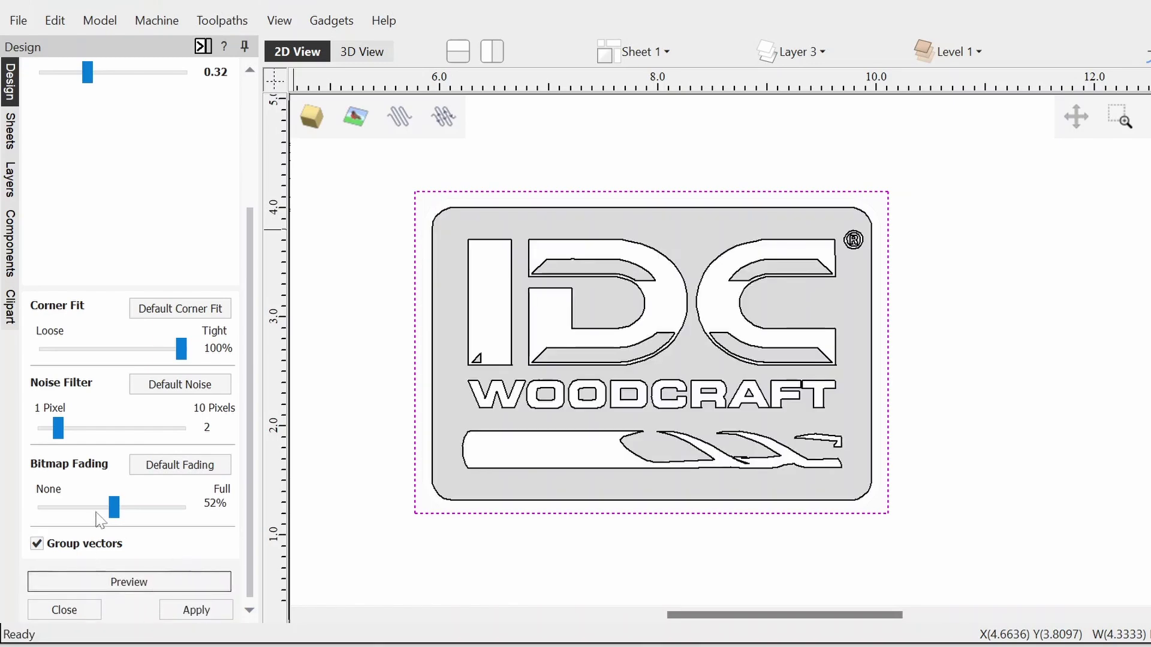
Trace the logo bitmap into vectors with the threshold set to 0.46, previewing the result before applying it.
{"action": "scroll", "coordinate": [123, 159], "scroll_direction": "up", "scroll_amount": 2}
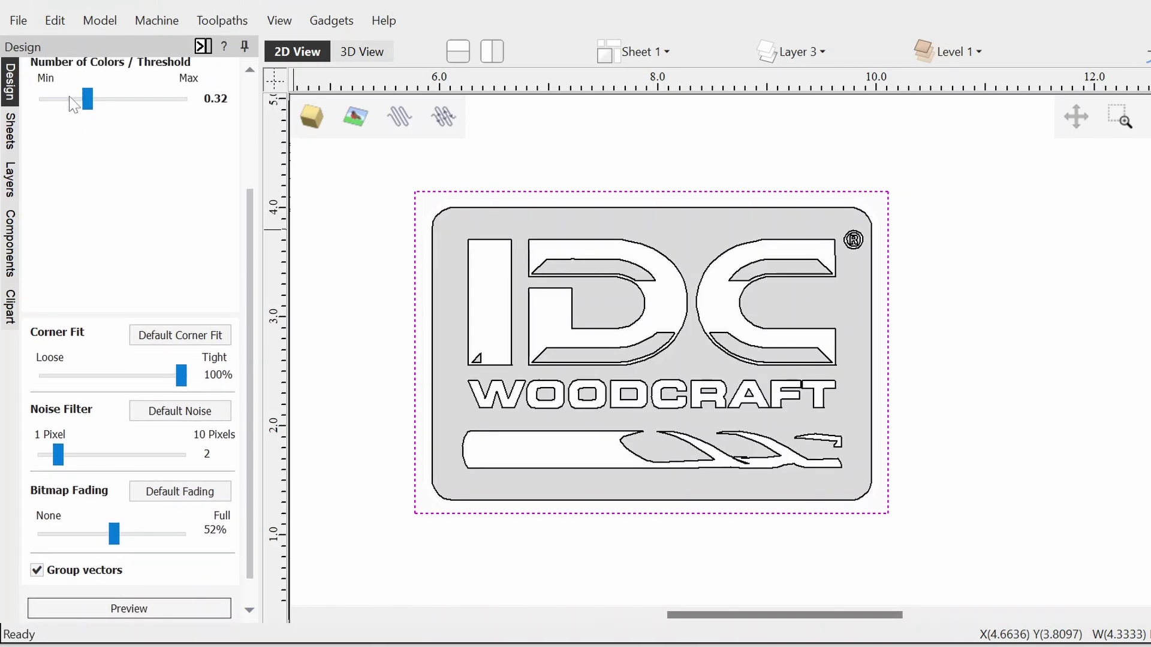
{"action": "mouse_move", "coordinate": [96, 102]}
{"action": "left_mouse_down"}
{"action": "mouse_move", "coordinate": [200, 91]}
{"action": "mouse_move", "coordinate": [88, 94]}
{"action": "mouse_move", "coordinate": [112, 93]}
{"action": "left_mouse_up"}
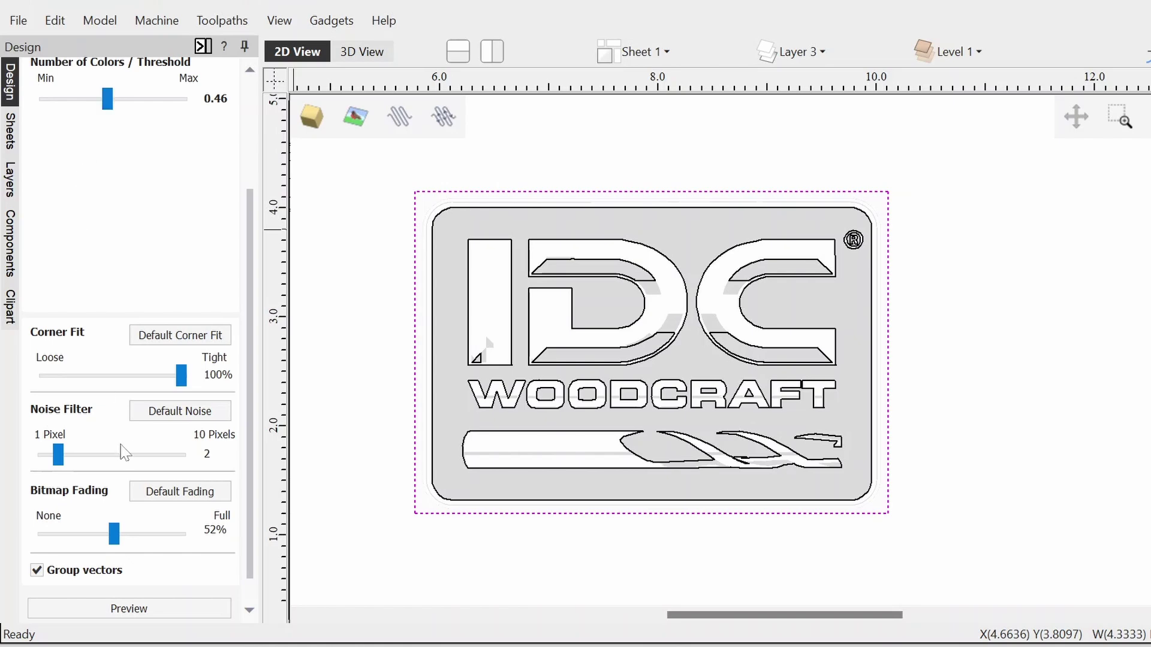
{"action": "scroll", "coordinate": [237, 566], "scroll_direction": "down", "scroll_amount": 1}
{"action": "left_click", "coordinate": [176, 586]}
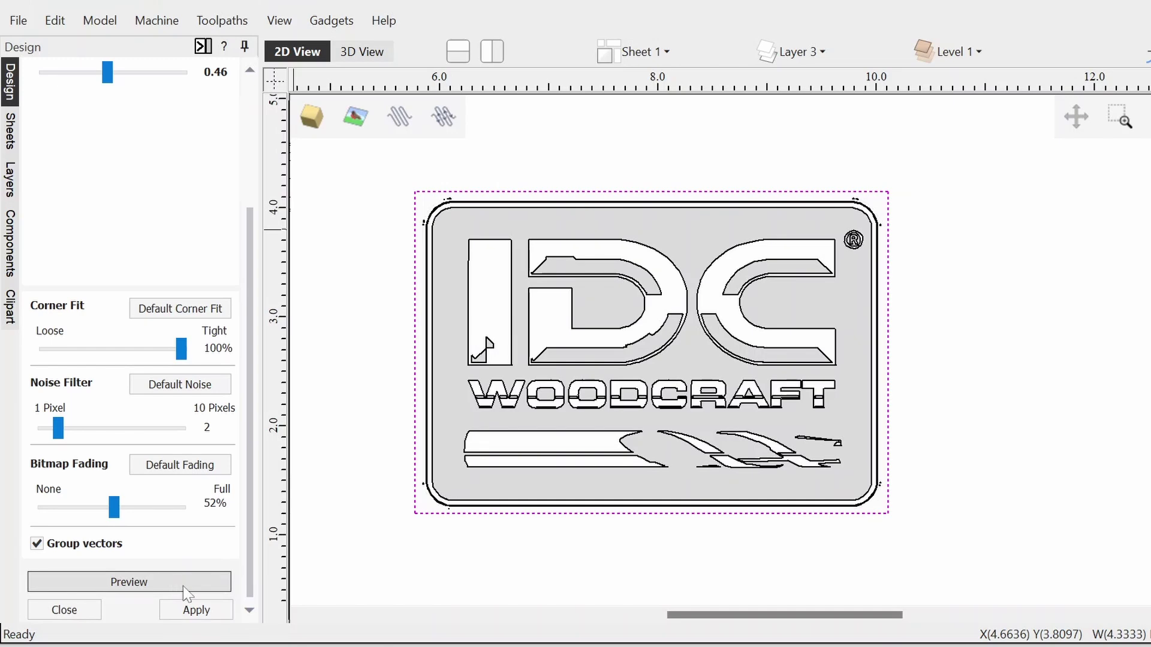
{"action": "scroll", "coordinate": [469, 390], "scroll_direction": "up", "scroll_amount": 4}
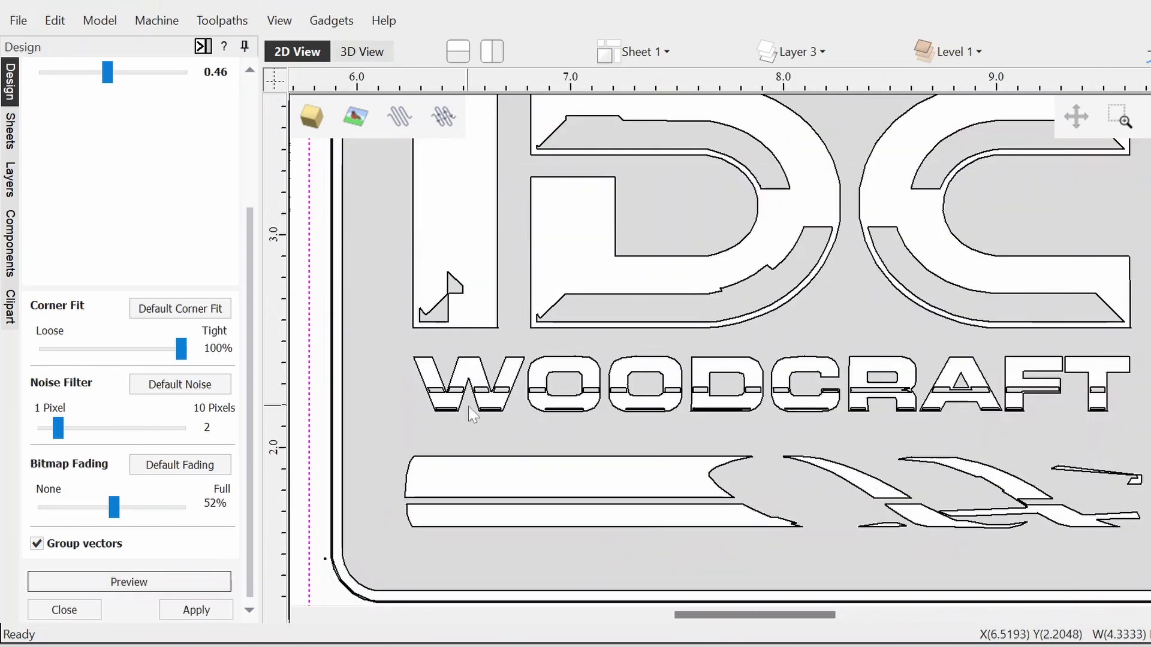
{"action": "left_click", "coordinate": [195, 609]}
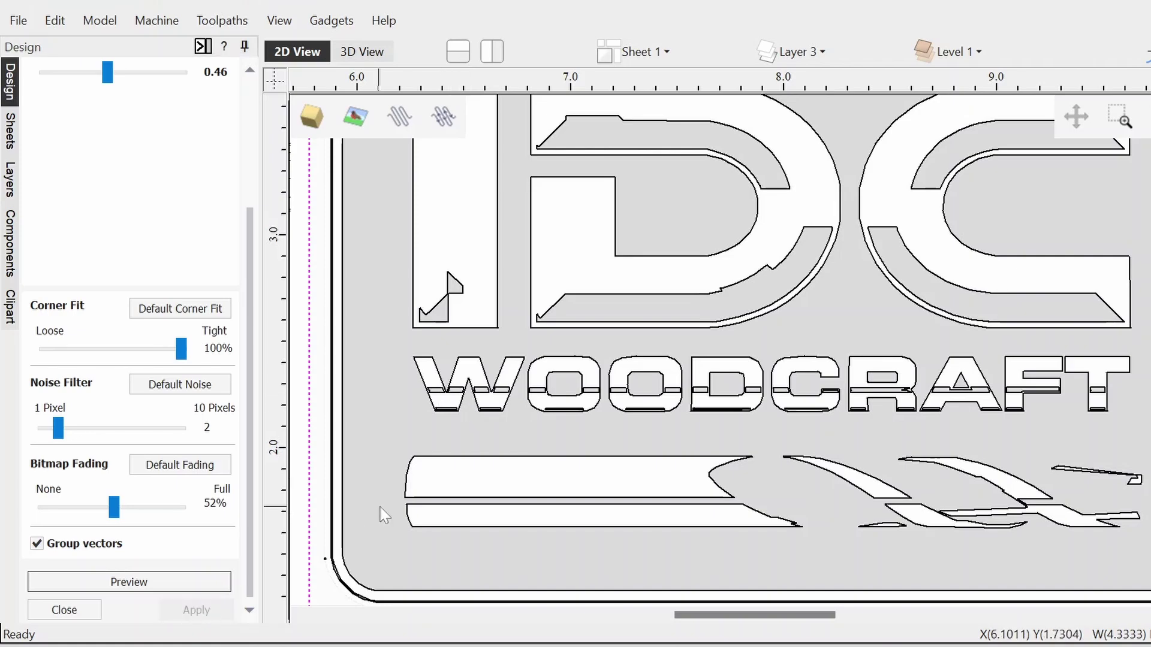
{"action": "left_click", "coordinate": [64, 609]}
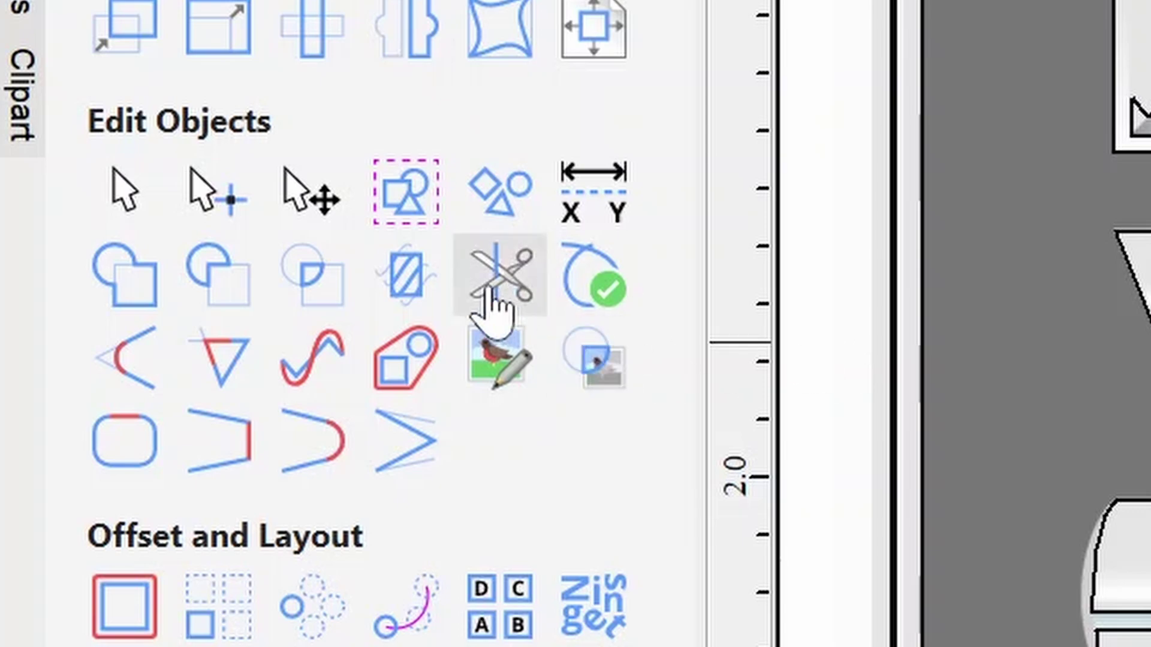
Hide the bitmap and delete the leftover bar shapes inside the W of WOODCRAFT.
{"action": "left_click", "coordinate": [468, 282]}
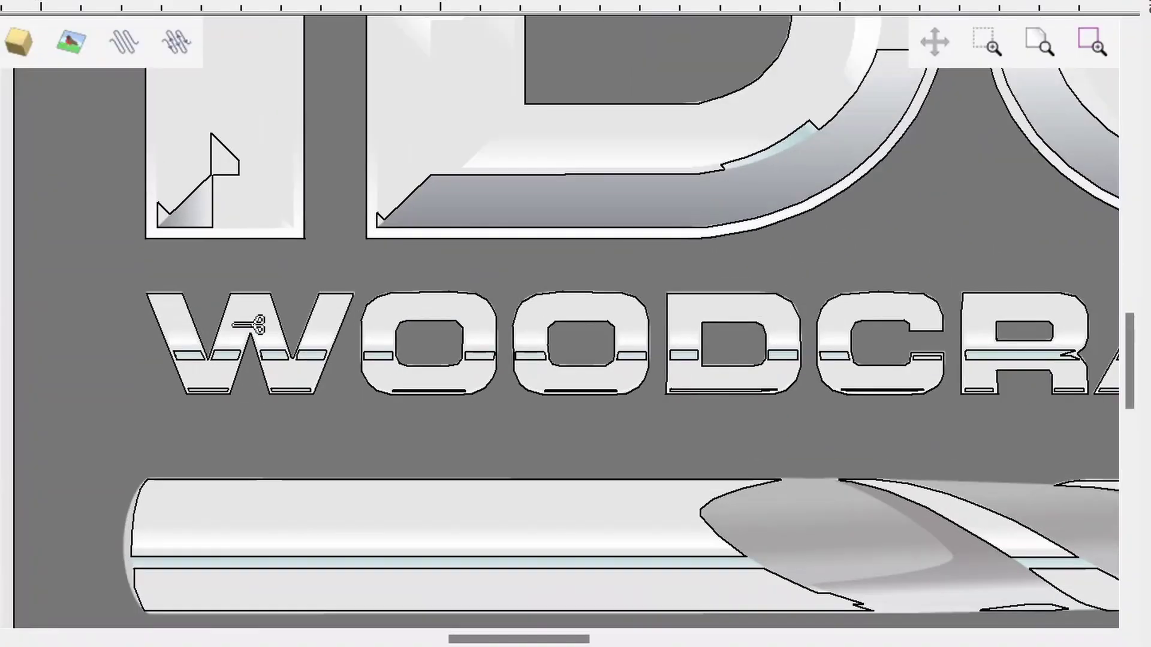
{"action": "scroll", "coordinate": [249, 324], "scroll_direction": "up", "scroll_amount": 5}
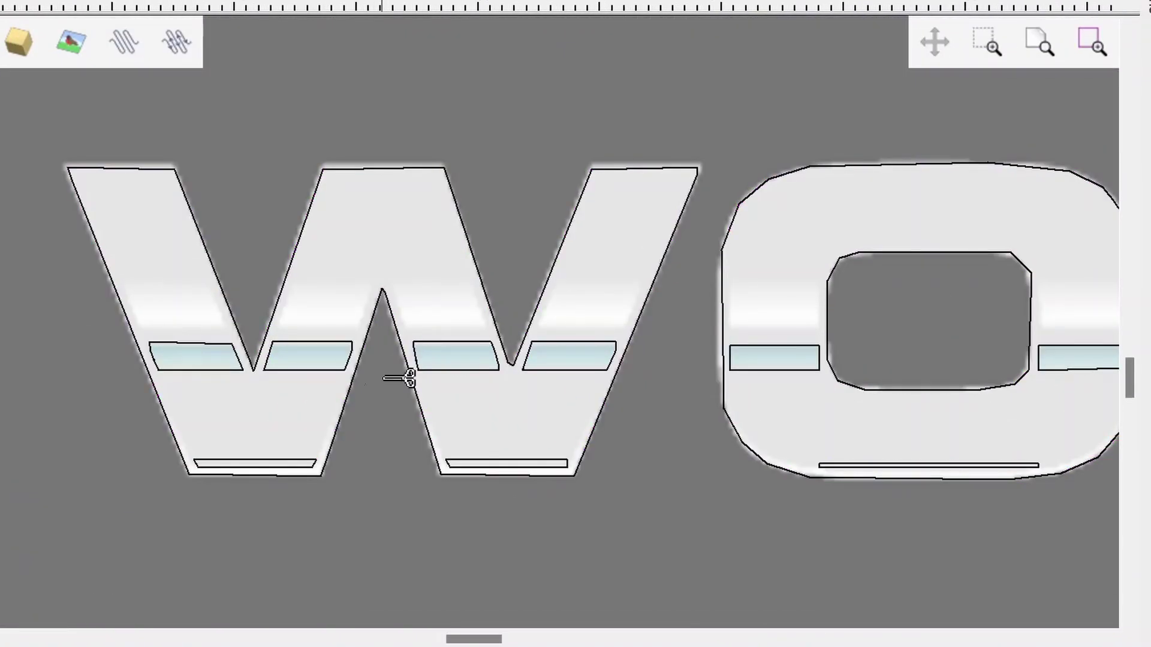
{"action": "scroll", "coordinate": [137, 344], "scroll_direction": "up", "scroll_amount": 3}
{"action": "scroll", "coordinate": [417, 445], "scroll_direction": "down", "scroll_amount": 3}
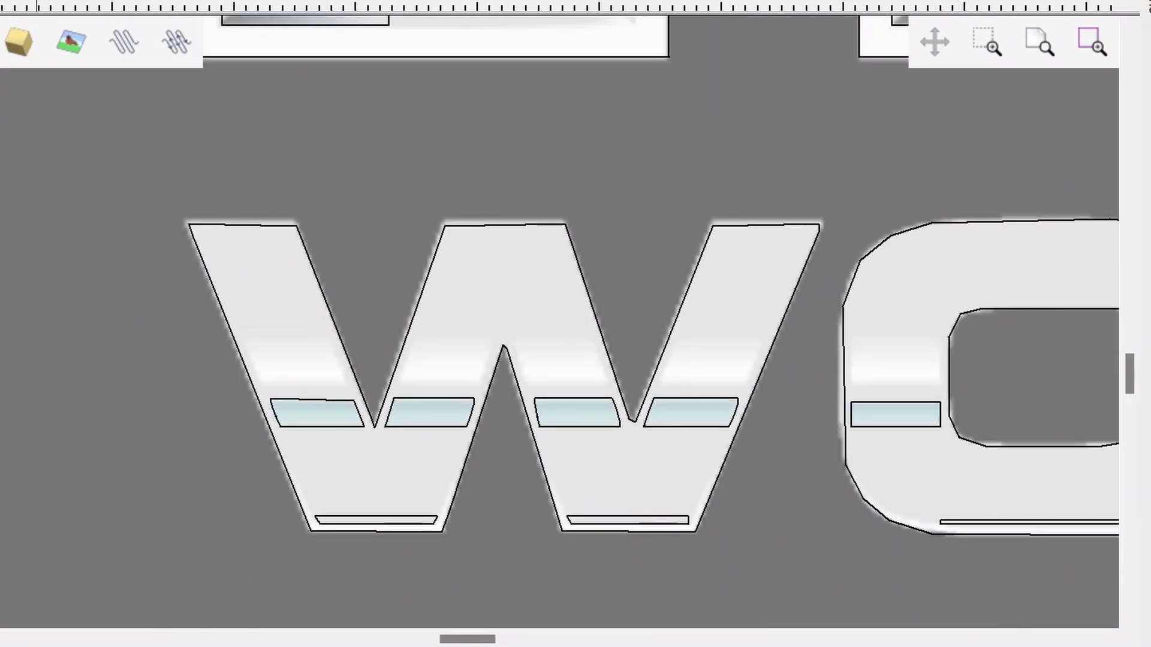
{"action": "left_click", "coordinate": [315, 405]}
{"action": "scroll", "coordinate": [315, 405], "scroll_direction": "down", "scroll_amount": 2}
{"action": "left_click", "coordinate": [412, 409], "text": "shift"}
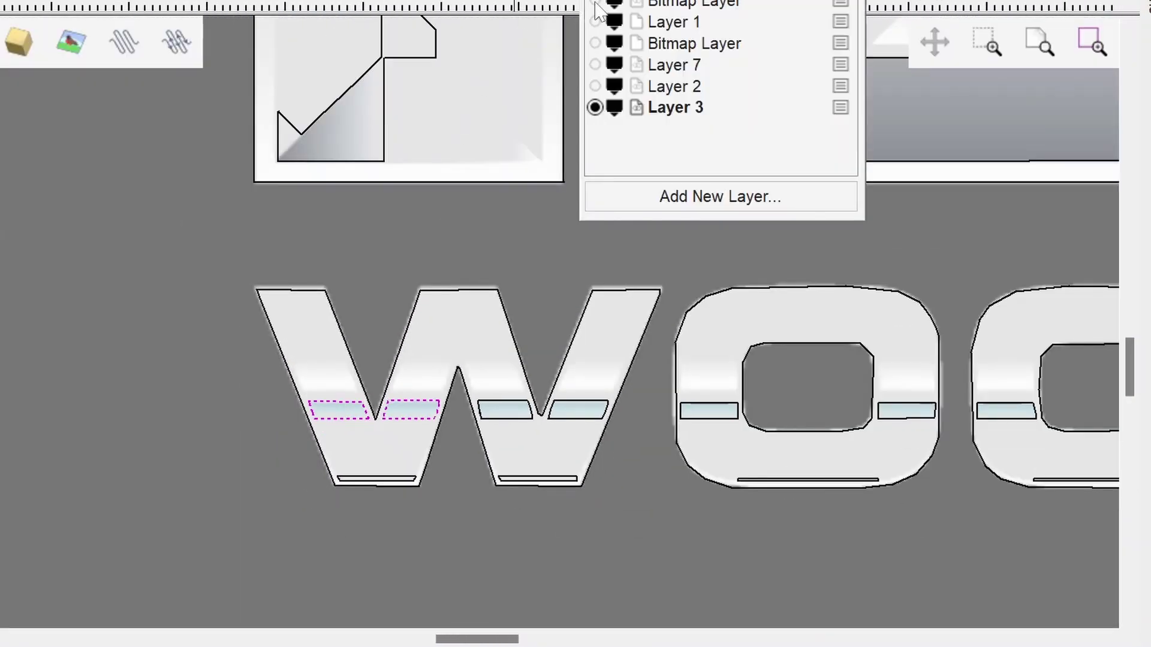
{"action": "left_click", "coordinate": [506, 410], "text": "shift"}
{"action": "left_click", "coordinate": [414, 479], "text": "shift"}
{"action": "key", "text": "Delete"}
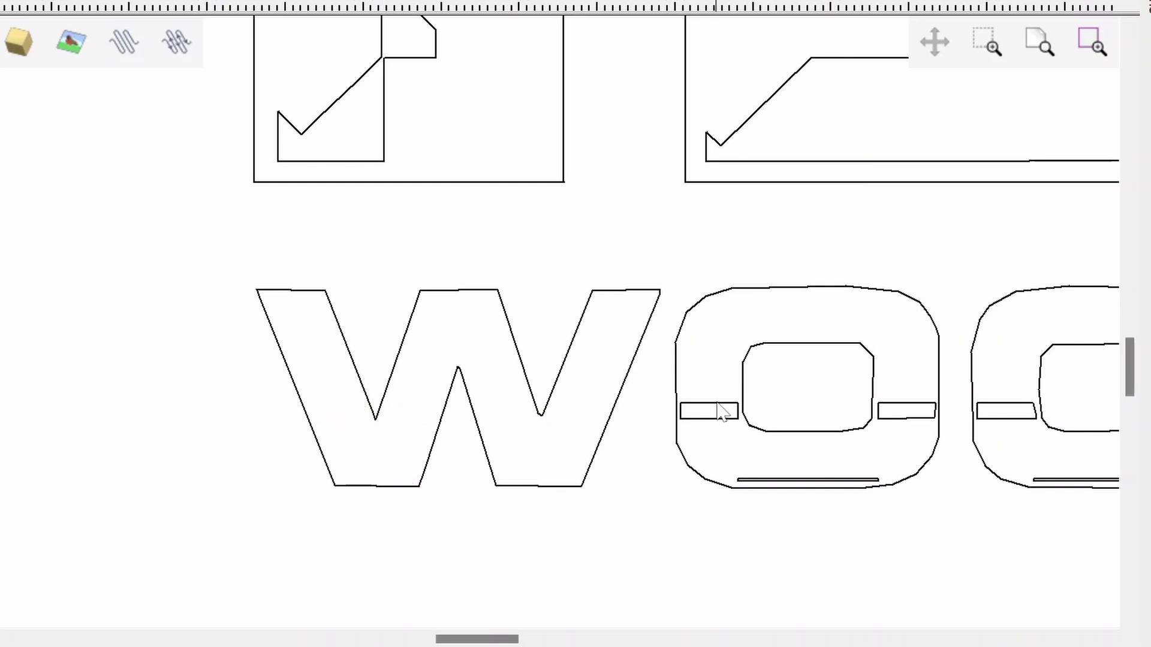
Delete the leftover bars and slivers inside the two Os and the D of WOODCRAFT.
{"action": "left_click", "coordinate": [723, 412]}
{"action": "left_click", "coordinate": [906, 411], "text": "shift"}
{"action": "left_click", "coordinate": [840, 479], "text": "shift"}
{"action": "key", "text": "Delete"}
{"action": "middle_click_drag", "start_coordinate": [843, 488], "coordinate": [339, 531]}
{"action": "left_click", "coordinate": [705, 456]}
{"action": "left_click", "coordinate": [509, 457], "text": "shift"}
{"action": "left_click", "coordinate": [549, 526], "text": "shift"}
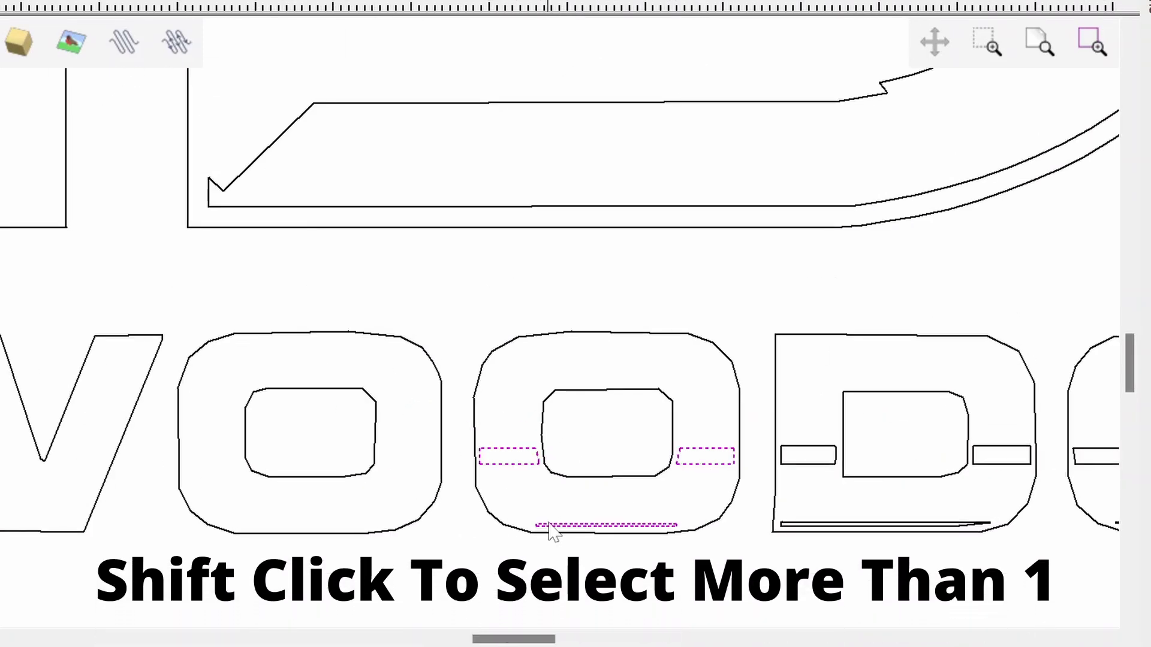
{"action": "key", "text": "Delete"}
{"action": "left_click", "coordinate": [903, 527], "text": "shift"}
{"action": "key", "text": "Delete"}
Delete the leftover bars and slivers inside the C, R and A of WOODCRAFT.
{"action": "scroll", "coordinate": [902, 531], "scroll_direction": "down", "scroll_amount": 3}
{"action": "scroll", "coordinate": [873, 527], "scroll_direction": "up", "scroll_amount": 3}
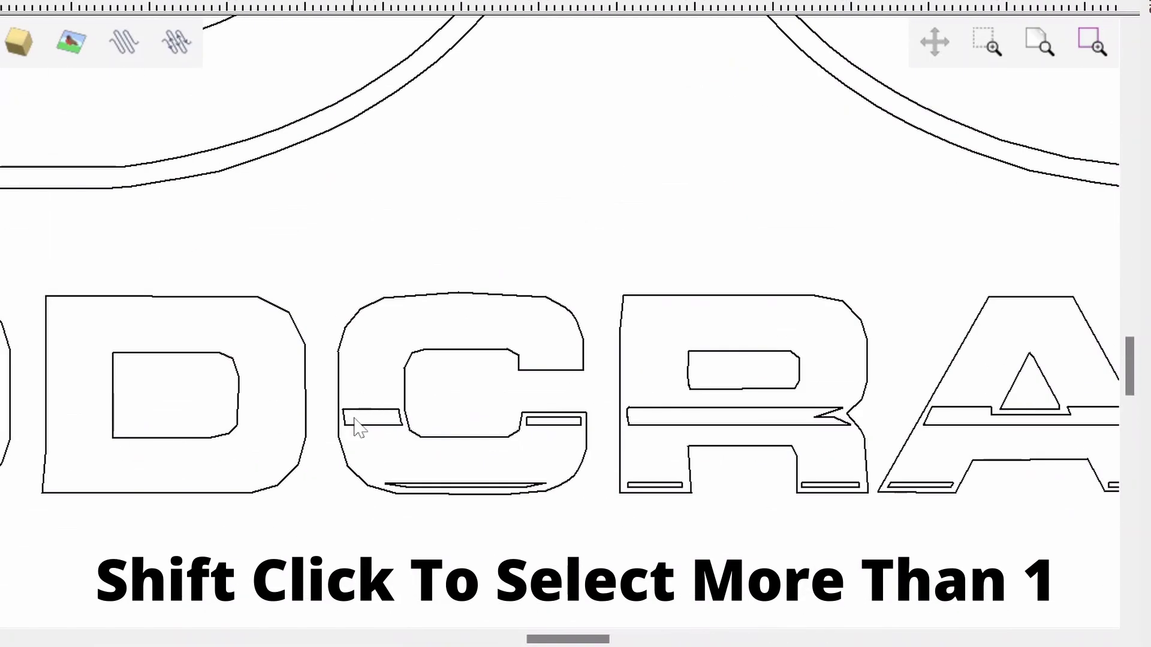
{"action": "left_click", "coordinate": [558, 424], "text": "shift"}
{"action": "left_click", "coordinate": [467, 486], "text": "shift"}
{"action": "left_click", "coordinate": [701, 425], "text": "shift"}
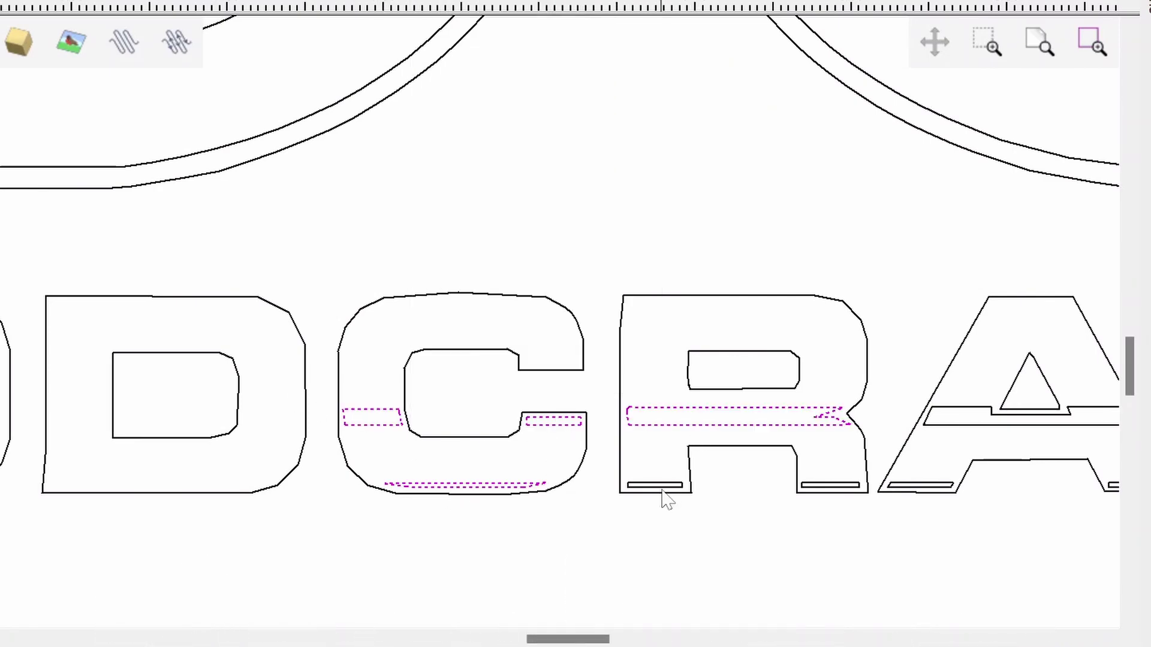
{"action": "left_click", "coordinate": [934, 424], "text": "shift"}
{"action": "left_click", "coordinate": [904, 487], "text": "shift"}
{"action": "left_click", "coordinate": [1111, 483], "text": "shift"}
{"action": "key", "text": "Delete"}
Remove the leftover bars inside the F and T of WOODCRAFT.
{"action": "scroll", "coordinate": [894, 439], "scroll_direction": "down", "scroll_amount": 3}
{"action": "scroll", "coordinate": [1019, 453], "scroll_direction": "up", "scroll_amount": 4}
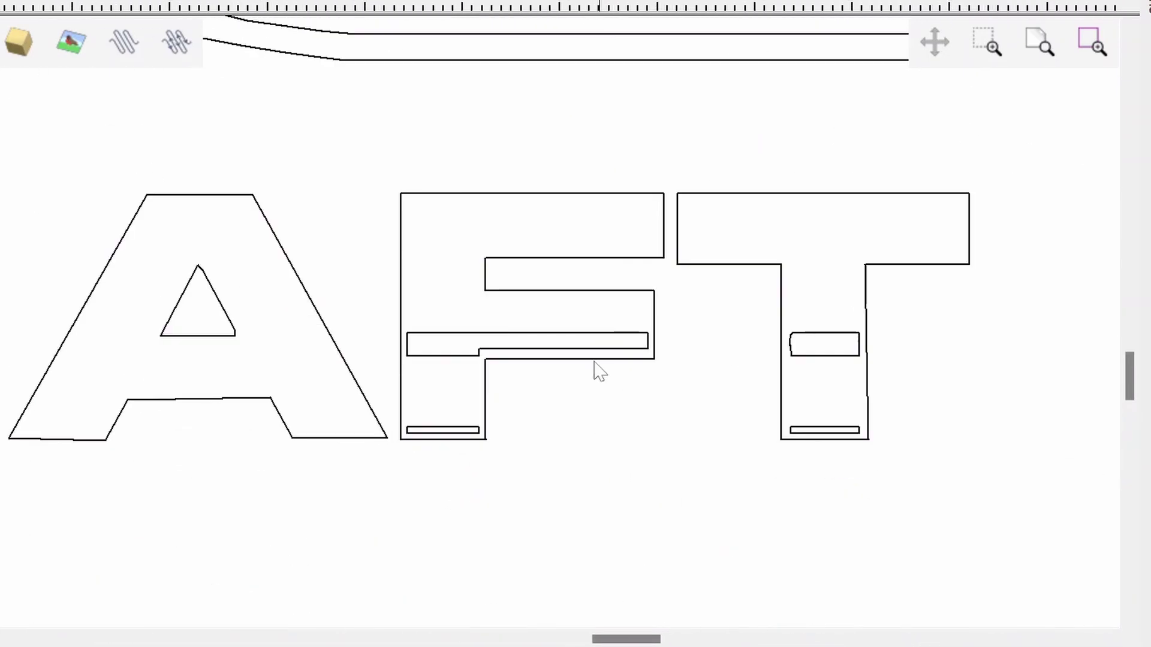
{"action": "left_click", "coordinate": [539, 349]}
{"action": "left_click", "coordinate": [424, 427], "text": "shift"}
Delete a surplus node at the small jog in the large D's lower inner outline using node editing.
{"action": "scroll", "coordinate": [376, 334], "scroll_direction": "down", "scroll_amount": 3}
{"action": "scroll", "coordinate": [449, 368], "scroll_direction": "up", "scroll_amount": 5}
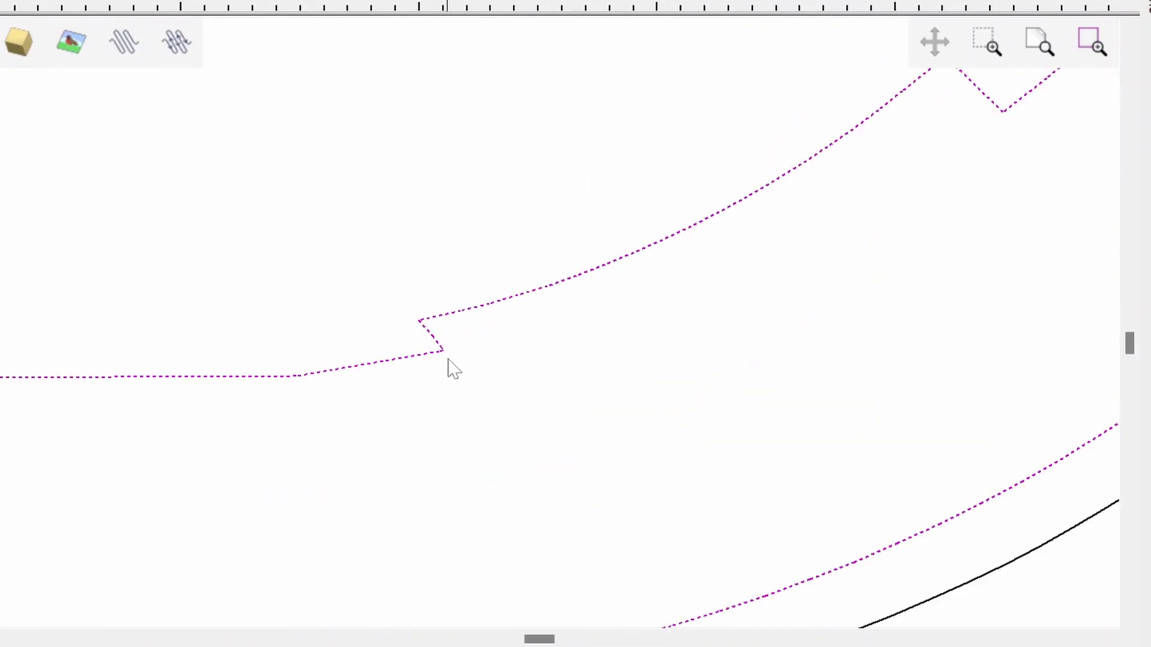
{"action": "right_click", "coordinate": [444, 348]}
{"action": "key", "text": "n"}
{"action": "left_click", "coordinate": [442, 351]}
{"action": "scroll", "coordinate": [435, 358], "scroll_direction": "up", "scroll_amount": 3}
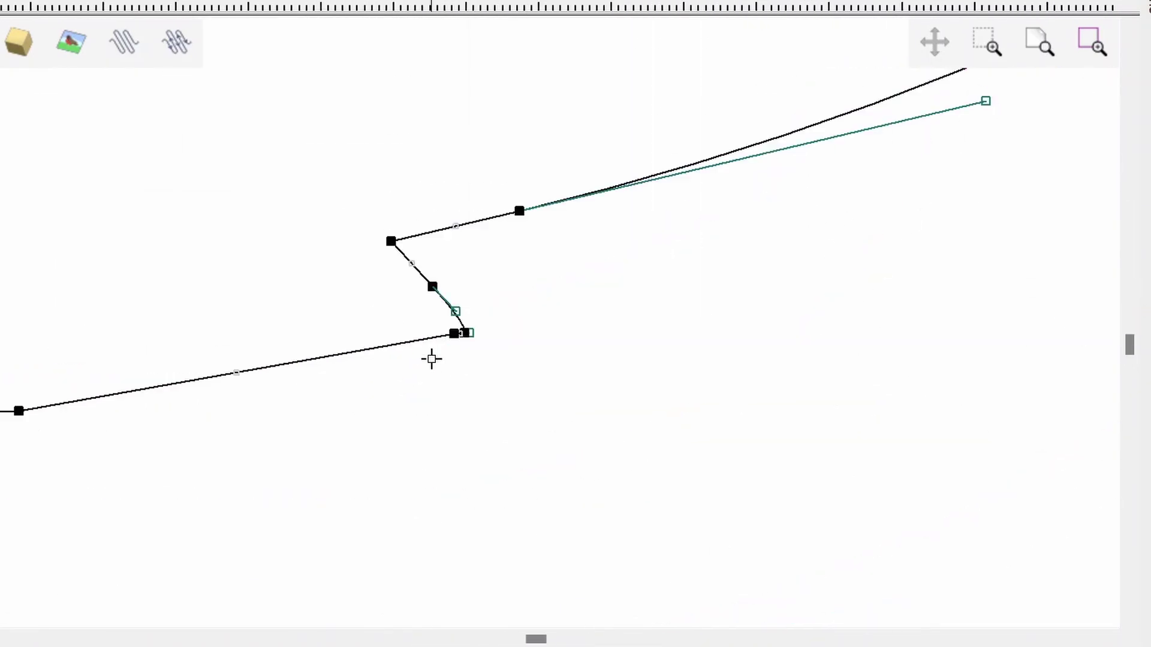
{"action": "scroll", "coordinate": [456, 344], "scroll_direction": "up", "scroll_amount": 3}
{"action": "right_click", "coordinate": [481, 323]}
{"action": "left_click", "coordinate": [537, 420]}
Delete the node at the V-shaped notch farther along the large D's lower inner curve.
{"action": "scroll", "coordinate": [538, 421], "scroll_direction": "down", "scroll_amount": 4}
{"action": "scroll", "coordinate": [545, 415], "scroll_direction": "down", "scroll_amount": 4}
{"action": "scroll", "coordinate": [582, 282], "scroll_direction": "up", "scroll_amount": 5}
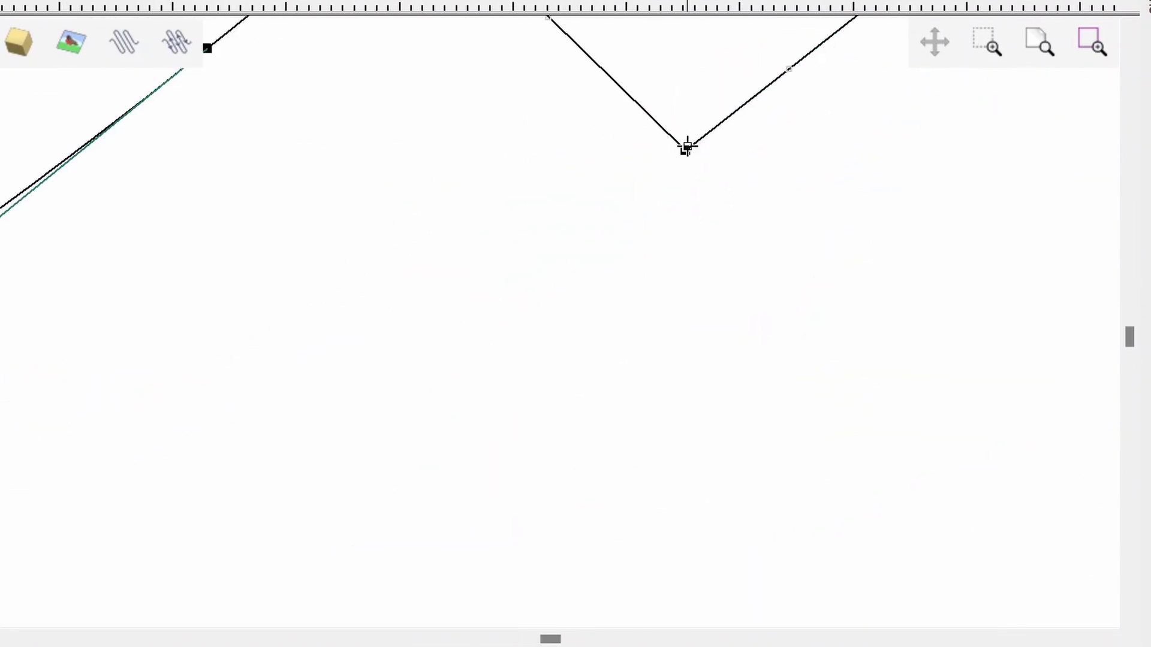
{"action": "right_click", "coordinate": [685, 149]}
{"action": "left_click", "coordinate": [732, 249]}
Remove the jagged span from the large D's lower inner outline and rejoin its two open ends with a curve.
{"action": "scroll", "coordinate": [604, 100], "scroll_direction": "down", "scroll_amount": 6}
{"action": "left_click", "coordinate": [511, 140]}
{"action": "key", "text": "Delete"}
{"action": "scroll", "coordinate": [469, 170], "scroll_direction": "up", "scroll_amount": 1}
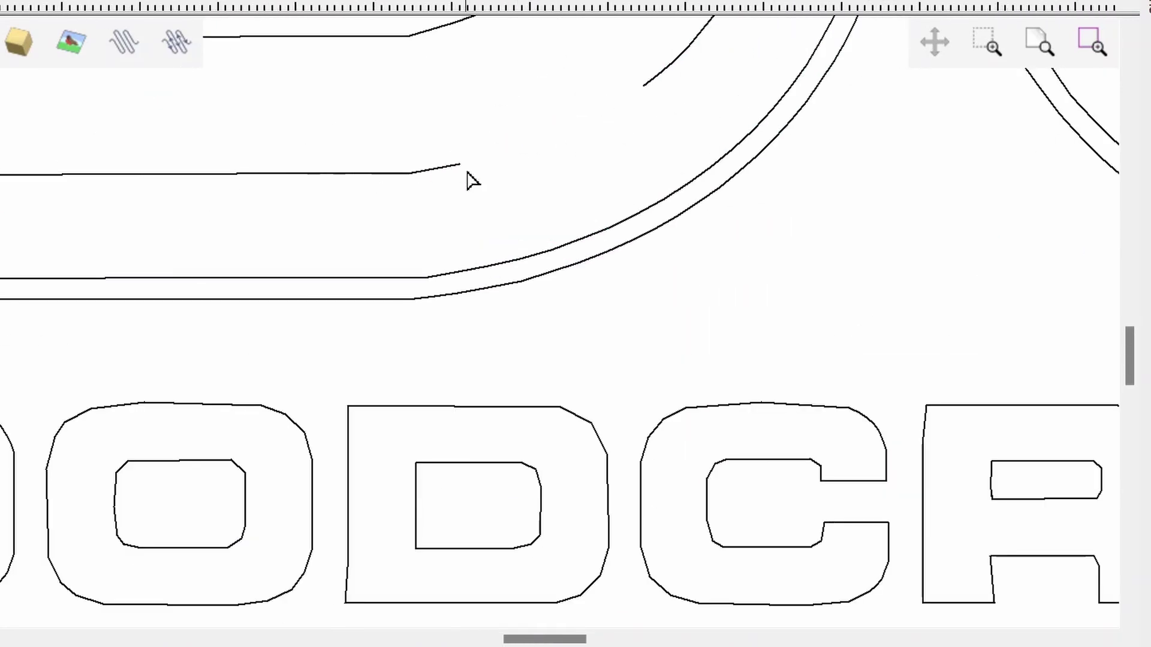
{"action": "left_click", "coordinate": [460, 165]}
{"action": "left_click", "coordinate": [1, 443]}
Clean up the rejoined curve in the large D by deleting its extra node and moving the end node level with the straight edge.
{"action": "scroll", "coordinate": [570, 151], "scroll_direction": "up", "scroll_amount": 2}
{"action": "middle_click_drag", "start_coordinate": [456, 293], "coordinate": [475, 392]}
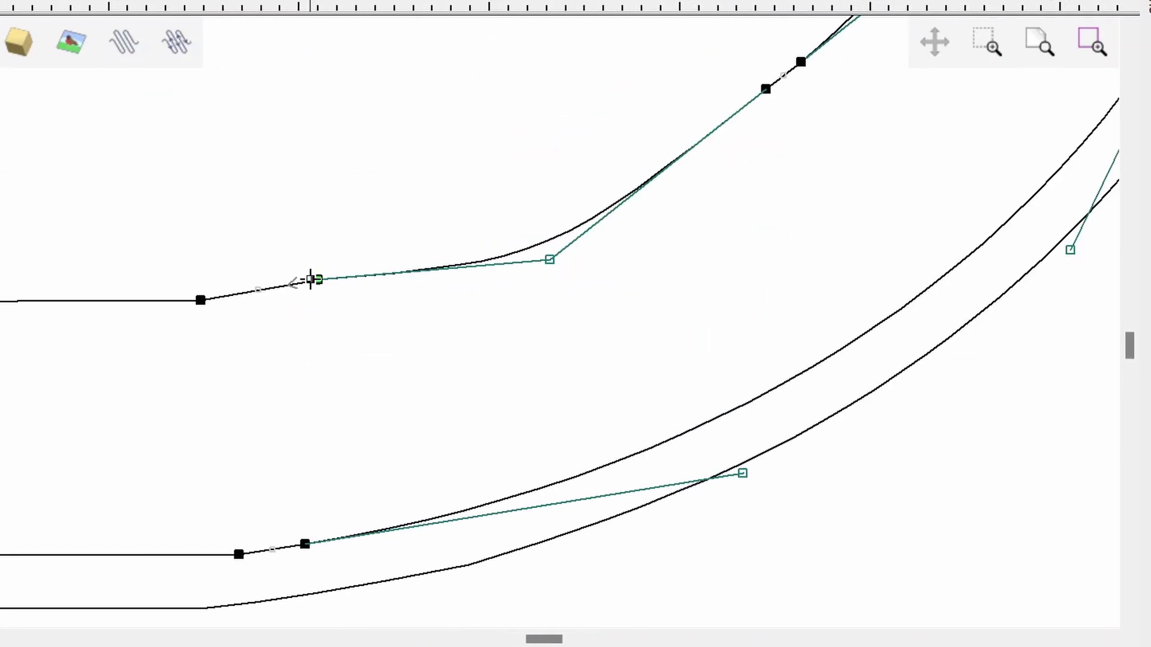
{"action": "left_click", "coordinate": [313, 280]}
{"action": "scroll", "coordinate": [313, 280], "scroll_direction": "up", "scroll_amount": 5}
{"action": "right_click", "coordinate": [327, 260]}
{"action": "left_click", "coordinate": [358, 280]}
{"action": "scroll", "coordinate": [358, 281], "scroll_direction": "down", "scroll_amount": 4}
{"action": "left_click_drag", "start_coordinate": [358, 275], "coordinate": [359, 288]}
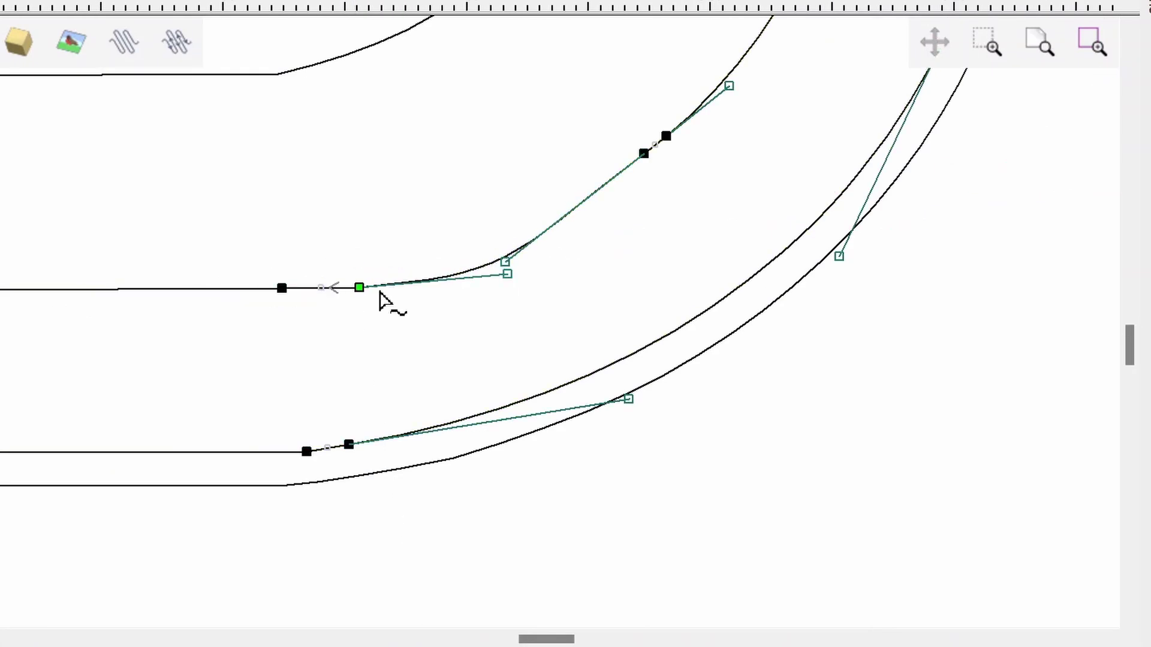
{"action": "scroll", "coordinate": [596, 258], "scroll_direction": "down", "scroll_amount": 5}
{"action": "scroll", "coordinate": [333, 289], "scroll_direction": "up", "scroll_amount": 5}
{"action": "left_click", "coordinate": [380, 226]}
{"action": "key", "text": "Delete"}
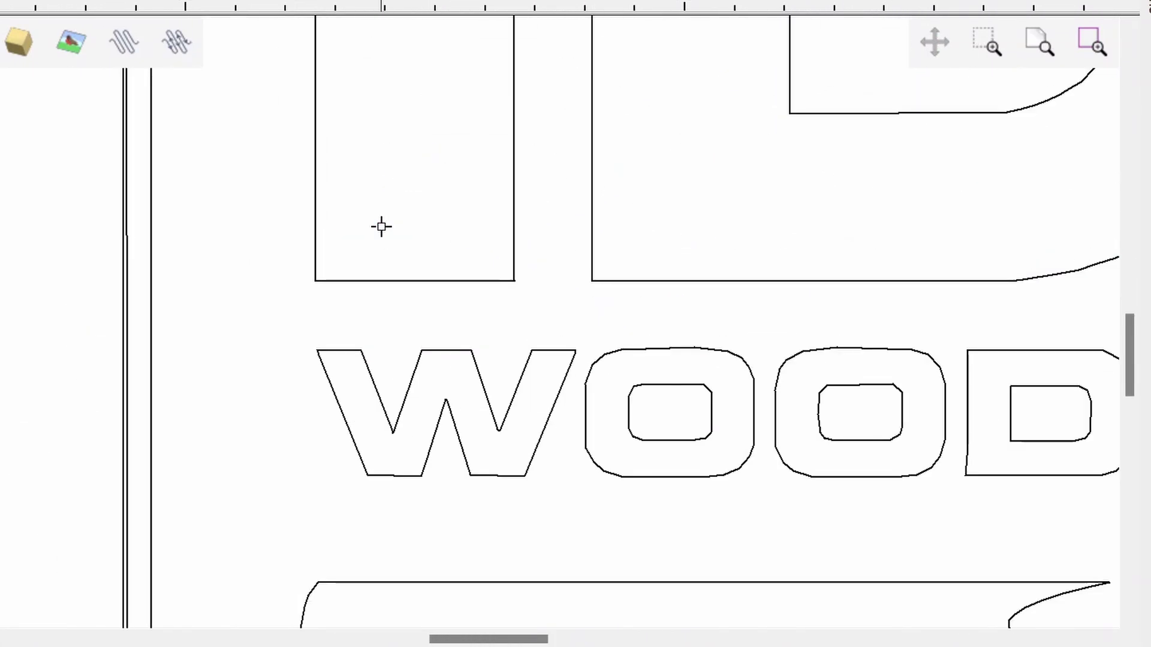
{"action": "key", "text": "ctrl+z"}
Delete the leftover shape inside the lower end of the large letter I.
{"action": "left_click", "coordinate": [411, 200]}
{"action": "key", "text": "Delete"}
Delete the two notch nodes at the lower-left corner of the large D's lower inner shape.
{"action": "scroll", "coordinate": [414, 213], "scroll_direction": "down", "scroll_amount": 6}
{"action": "scroll", "coordinate": [466, 228], "scroll_direction": "up", "scroll_amount": 5}
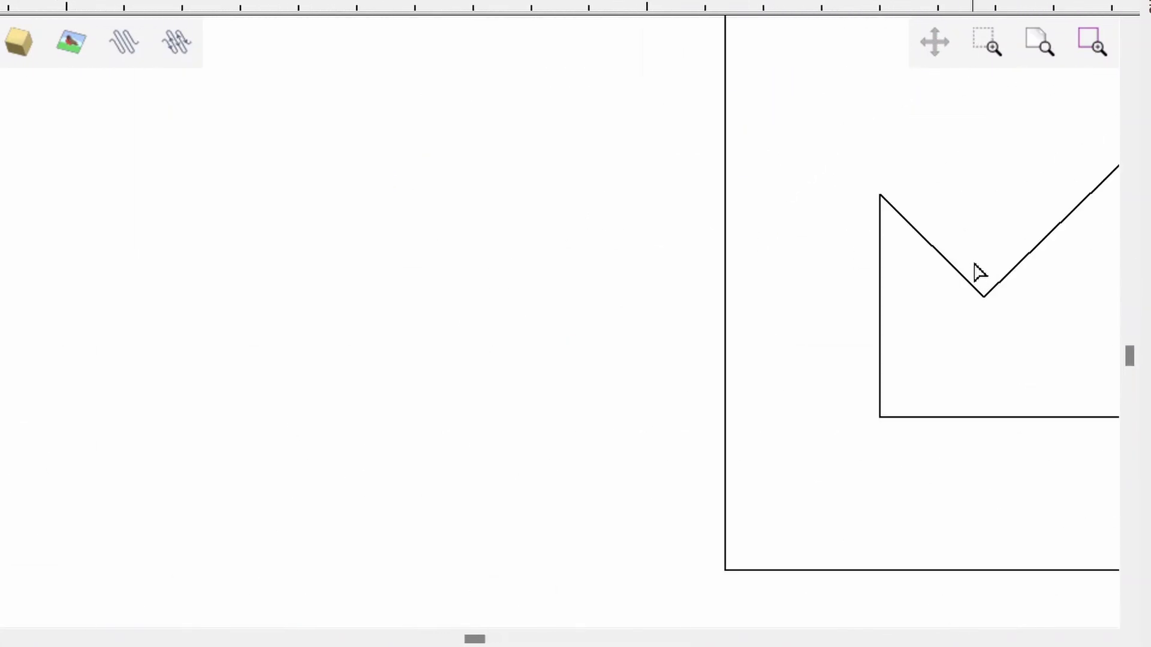
{"action": "right_click", "coordinate": [480, 223]}
{"action": "key", "text": "d"}
{"action": "right_click", "coordinate": [586, 331]}
{"action": "left_click", "coordinate": [660, 295]}
Straighten the top edge of the large D's upper inner shape by deleting the surplus nodes along it.
{"action": "scroll", "coordinate": [666, 297], "scroll_direction": "down", "scroll_amount": 7}
{"action": "scroll", "coordinate": [925, 252], "scroll_direction": "up", "scroll_amount": 5}
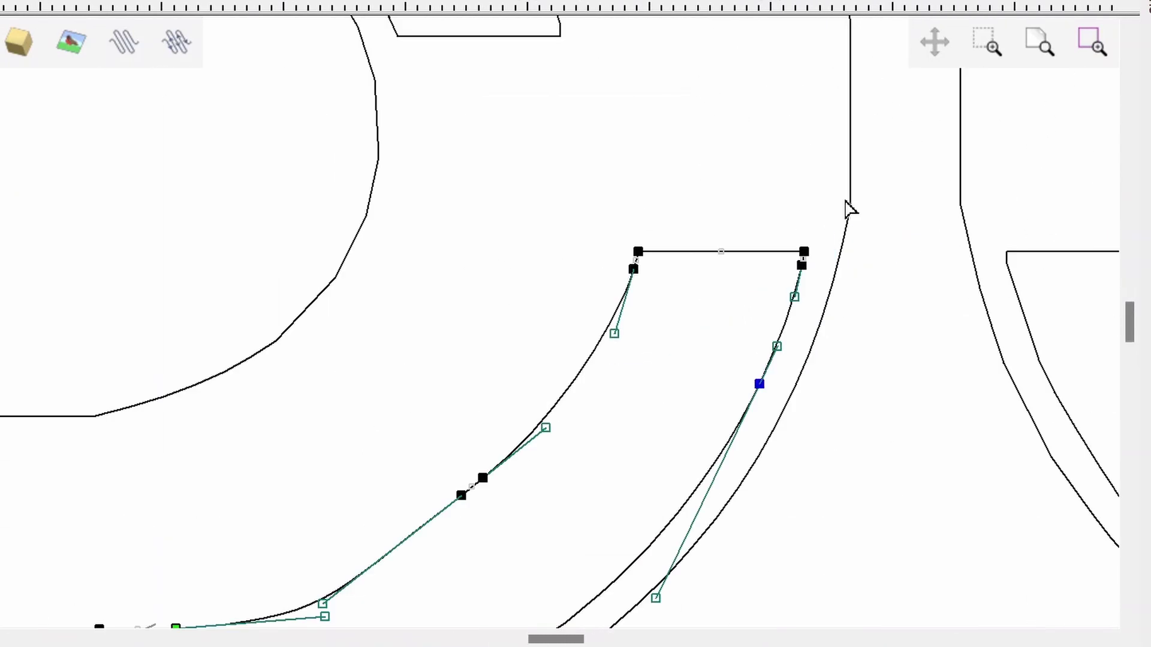
{"action": "scroll", "coordinate": [925, 251], "scroll_direction": "down", "scroll_amount": 5}
{"action": "left_click", "coordinate": [807, 199]}
{"action": "scroll", "coordinate": [787, 187], "scroll_direction": "up", "scroll_amount": 4}
{"action": "scroll", "coordinate": [786, 188], "scroll_direction": "up", "scroll_amount": 4}
{"action": "right_click", "coordinate": [737, 291]}
{"action": "left_click", "coordinate": [852, 309]}
{"action": "right_click", "coordinate": [1037, 290]}
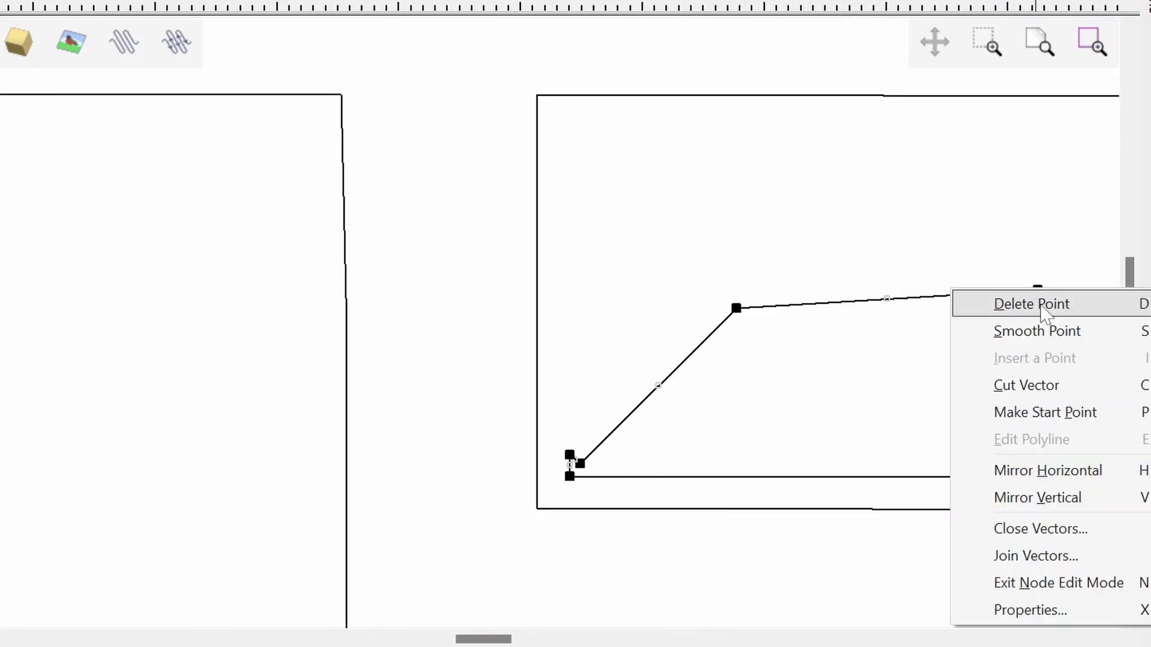
{"action": "left_click", "coordinate": [1040, 310]}
{"action": "scroll", "coordinate": [711, 336], "scroll_direction": "down", "scroll_amount": 3}
{"action": "scroll", "coordinate": [695, 326], "scroll_direction": "down", "scroll_amount": 2}
{"action": "right_click", "coordinate": [702, 327]}
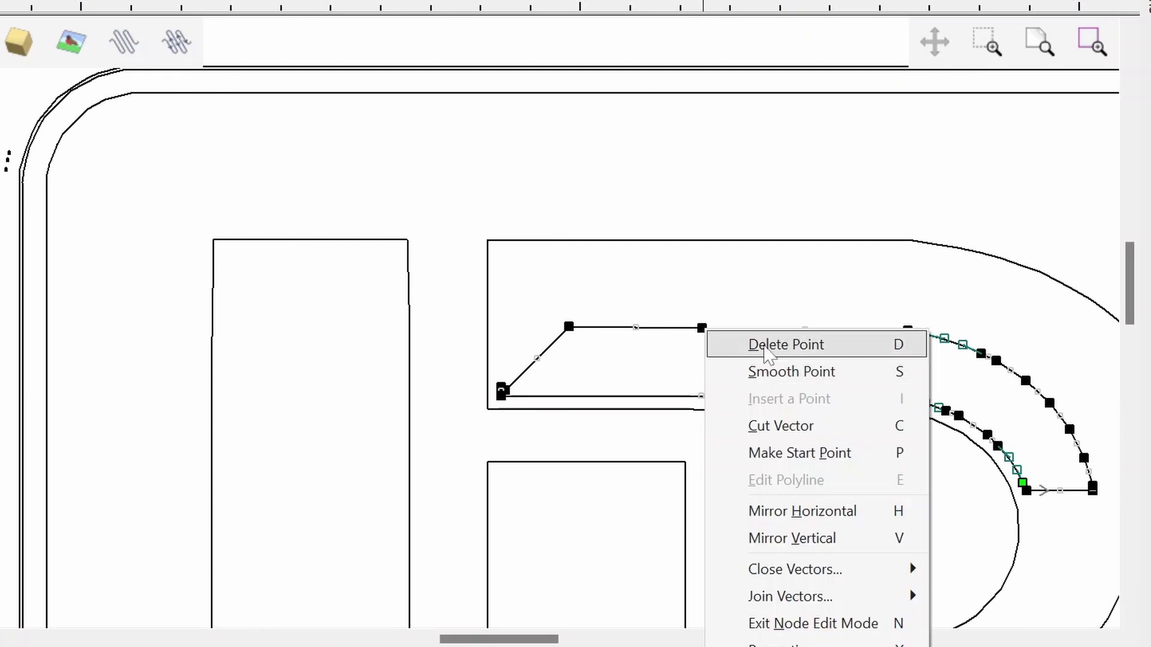
{"action": "left_click", "coordinate": [734, 343]}
Delete the two notch nodes at the left tip of the large D's upper inner shape to leave a sharp corner.
{"action": "scroll", "coordinate": [584, 367], "scroll_direction": "down", "scroll_amount": 4}
{"action": "scroll", "coordinate": [456, 303], "scroll_direction": "up", "scroll_amount": 6}
{"action": "scroll", "coordinate": [455, 303], "scroll_direction": "up", "scroll_amount": 3}
{"action": "left_click", "coordinate": [455, 303]}
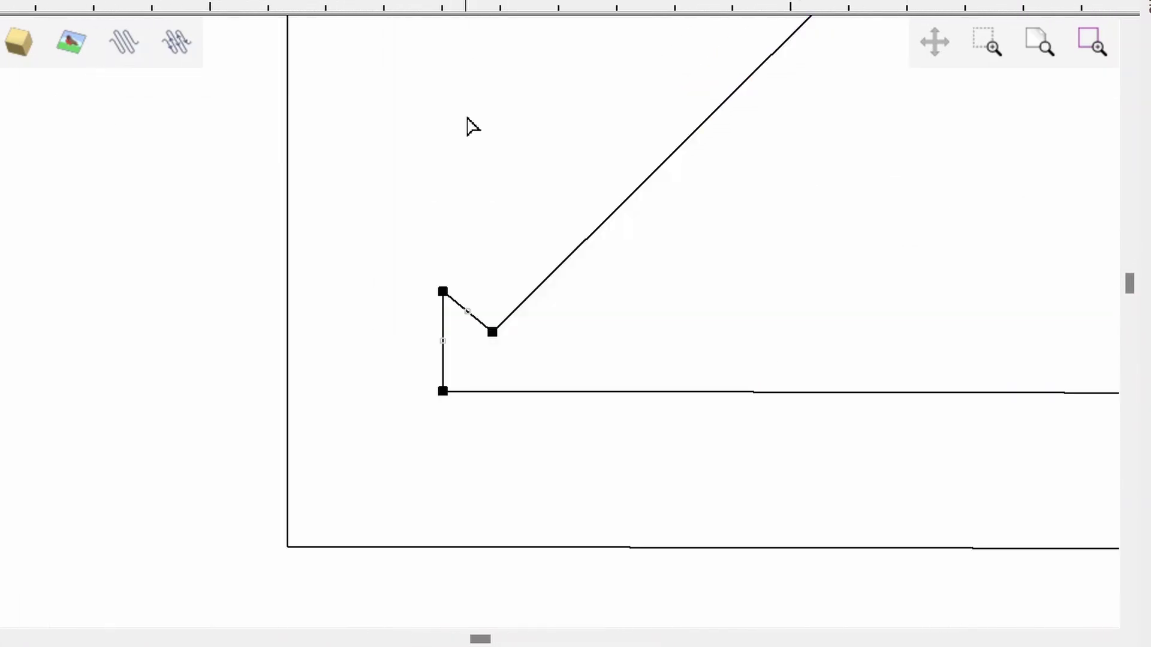
{"action": "right_click", "coordinate": [445, 293]}
{"action": "left_click", "coordinate": [543, 309]}
{"action": "right_click", "coordinate": [486, 333]}
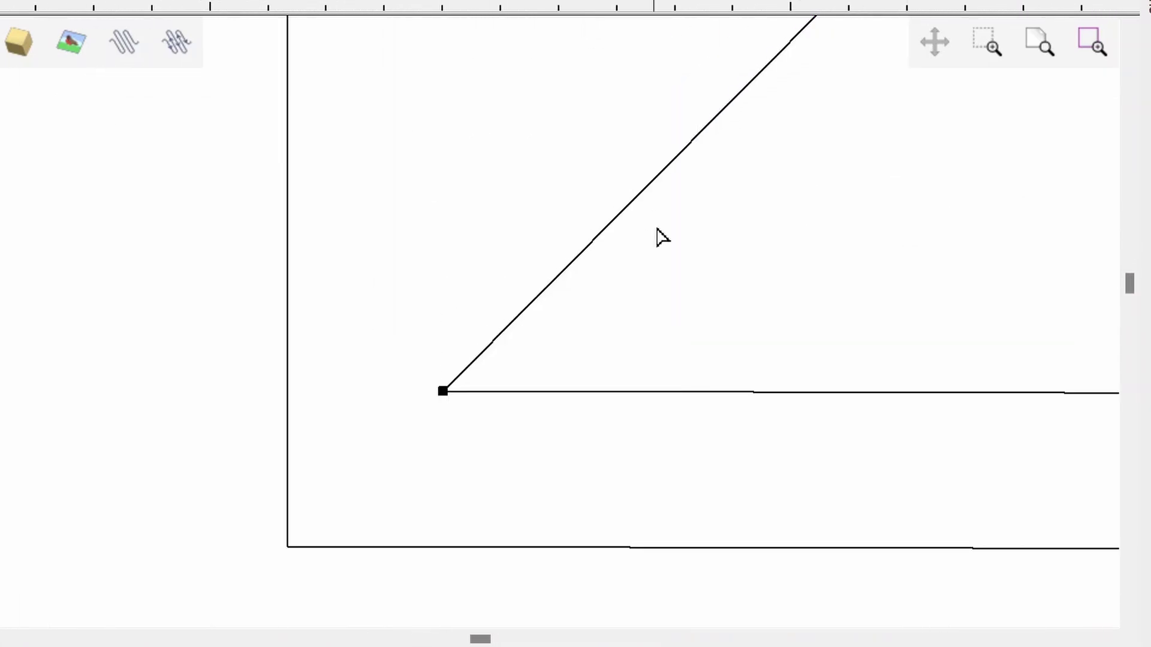
Delete one more surplus node from the outline of the large D's upper inner shape.
{"action": "scroll", "coordinate": [678, 303], "scroll_direction": "down", "scroll_amount": 13}
{"action": "scroll", "coordinate": [442, 264], "scroll_direction": "up", "scroll_amount": 4}
{"action": "right_click", "coordinate": [472, 268]}
{"action": "left_click", "coordinate": [501, 295]}
{"action": "scroll", "coordinate": [501, 296], "scroll_direction": "down", "scroll_amount": 5}
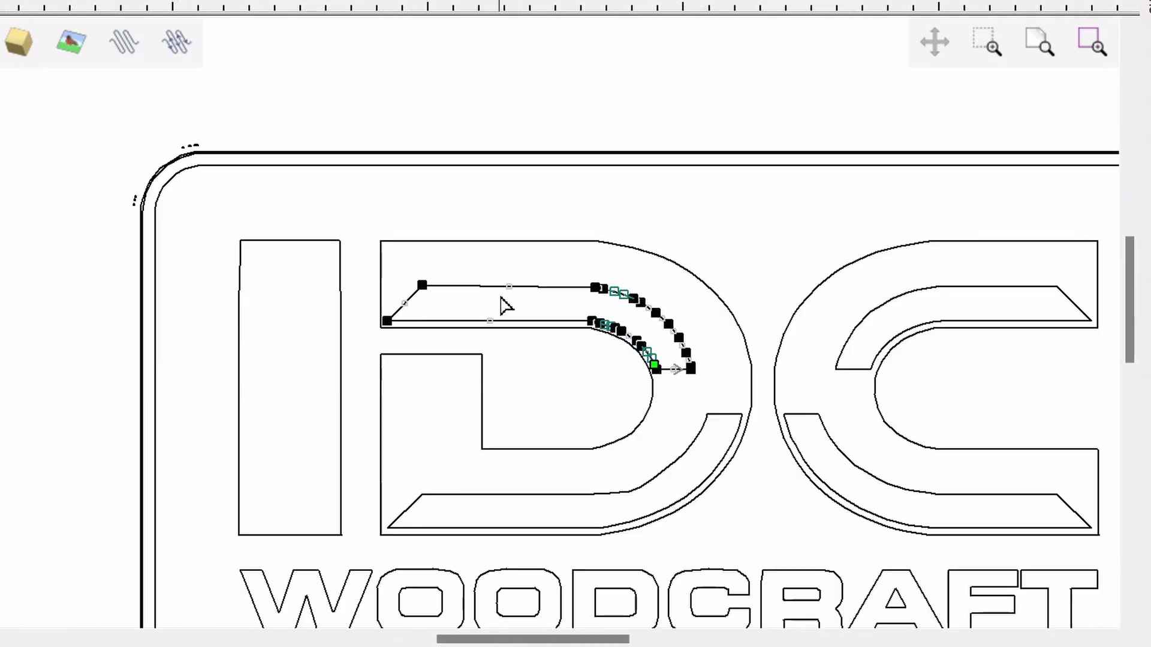
{"action": "middle_click_drag", "start_coordinate": [912, 392], "coordinate": [462, 317]}
{"action": "left_click", "coordinate": [466, 401]}
{"action": "left_click", "coordinate": [411, 249]}
{"action": "scroll", "coordinate": [441, 329], "scroll_direction": "down", "scroll_amount": 5}
{"action": "left_click", "coordinate": [269, 440]}
{"action": "scroll", "coordinate": [270, 442], "scroll_direction": "up", "scroll_amount": 8}
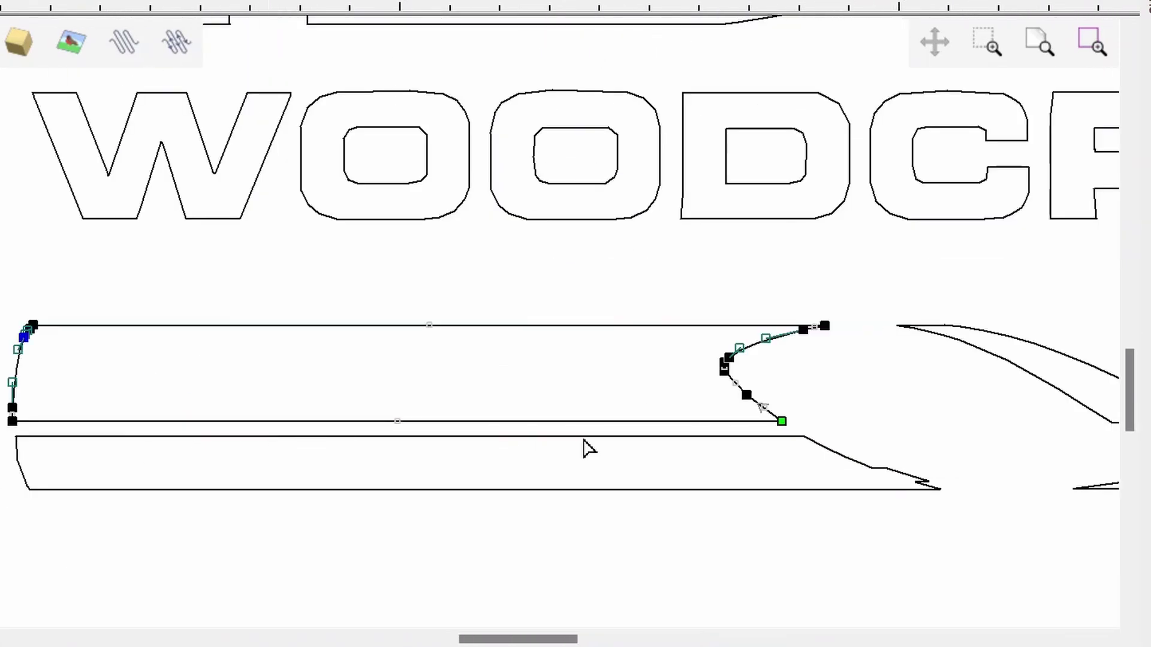
Smooth the slanted end of the drill bit's lower bar by deleting its jagged surplus nodes.
{"action": "left_click", "coordinate": [585, 438]}
{"action": "scroll", "coordinate": [911, 474], "scroll_direction": "up", "scroll_amount": 8}
{"action": "right_click", "coordinate": [736, 429]}
{"action": "left_click", "coordinate": [780, 117]}
{"action": "right_click", "coordinate": [1045, 527]}
{"action": "left_click", "coordinate": [1008, 208]}
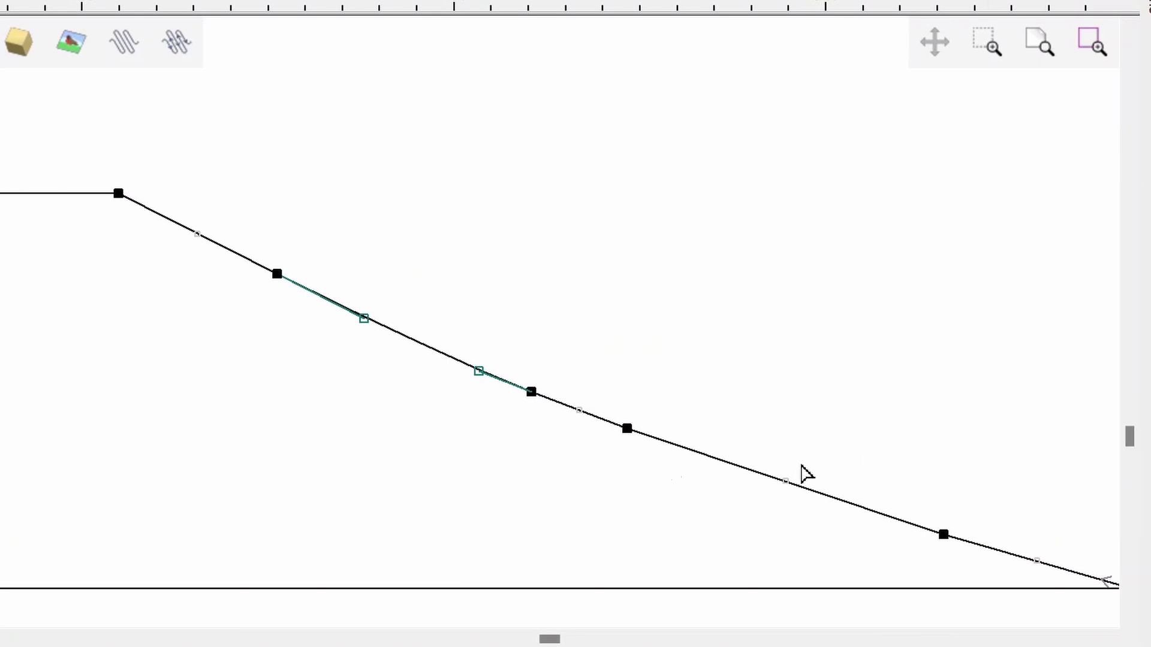
{"action": "right_click", "coordinate": [533, 394]}
{"action": "right_click", "coordinate": [636, 427]}
{"action": "left_click", "coordinate": [707, 107]}
Delete the small leftover sliver at the lower edge of the drill bit's flutes.
{"action": "scroll", "coordinate": [735, 276], "scroll_direction": "down", "scroll_amount": 8}
{"action": "middle_click_drag", "start_coordinate": [252, 246], "coordinate": [894, 357]}
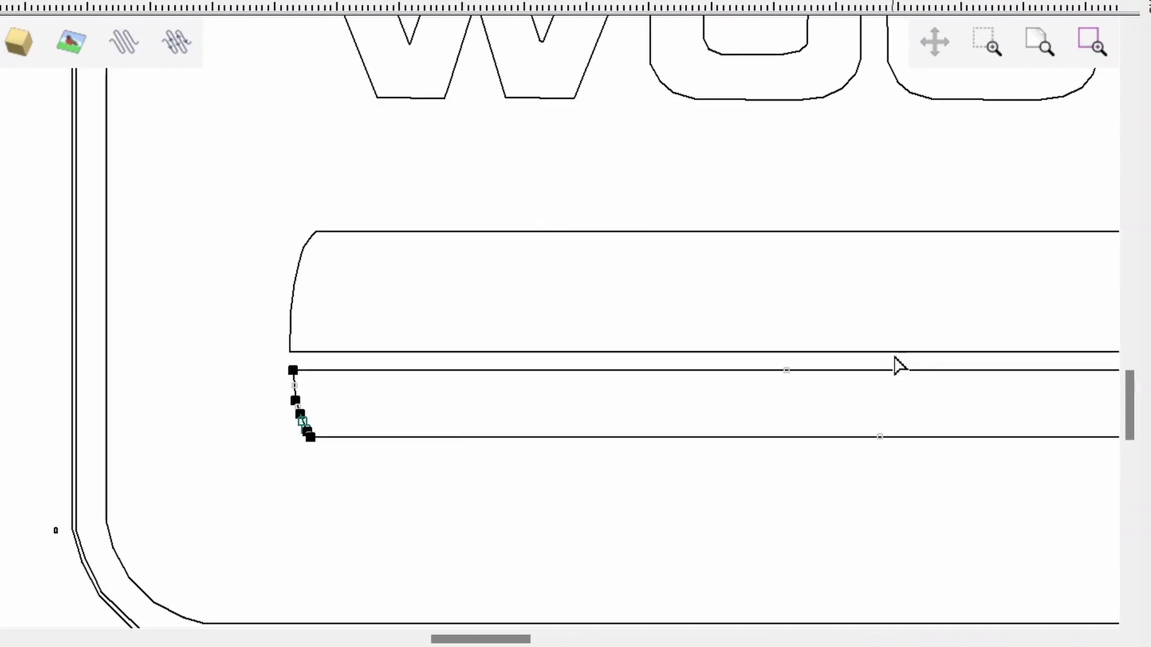
{"action": "scroll", "coordinate": [820, 314], "scroll_direction": "down", "scroll_amount": 5}
{"action": "middle_click_drag", "start_coordinate": [820, 314], "coordinate": [56, 395]}
{"action": "scroll", "coordinate": [96, 392], "scroll_direction": "up", "scroll_amount": 4}
{"action": "left_click", "coordinate": [571, 464]}
{"action": "key", "text": "Delete"}
{"action": "scroll", "coordinate": [750, 460], "scroll_direction": "up", "scroll_amount": 2}
{"action": "middle_click_drag", "start_coordinate": [750, 460], "coordinate": [299, 423]}
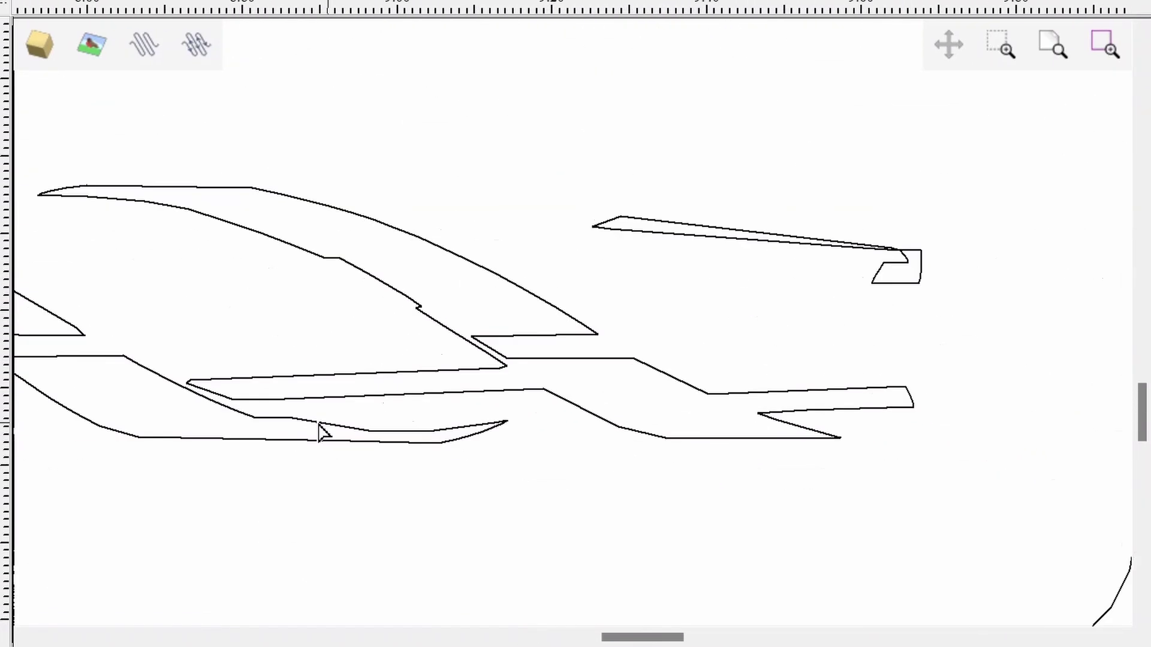
Delete the leftover sliver and hook-shaped pieces around the right end of the drill bit.
{"action": "scroll", "coordinate": [319, 423], "scroll_direction": "down", "scroll_amount": 3}
{"action": "left_click", "coordinate": [609, 350]}
{"action": "key", "text": "Delete"}
{"action": "left_click", "coordinate": [570, 414]}
{"action": "left_click", "coordinate": [532, 386]}
{"action": "scroll", "coordinate": [528, 382], "scroll_direction": "down", "scroll_amount": 2}
{"action": "left_click", "coordinate": [490, 382]}
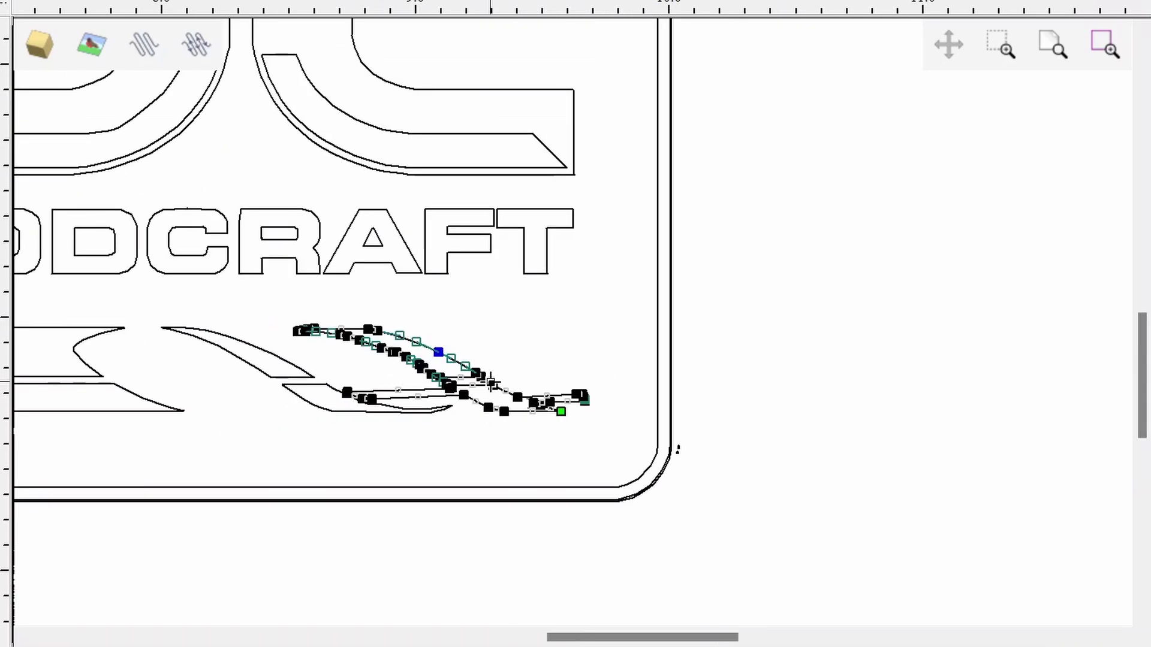
{"action": "left_click", "coordinate": [277, 409]}
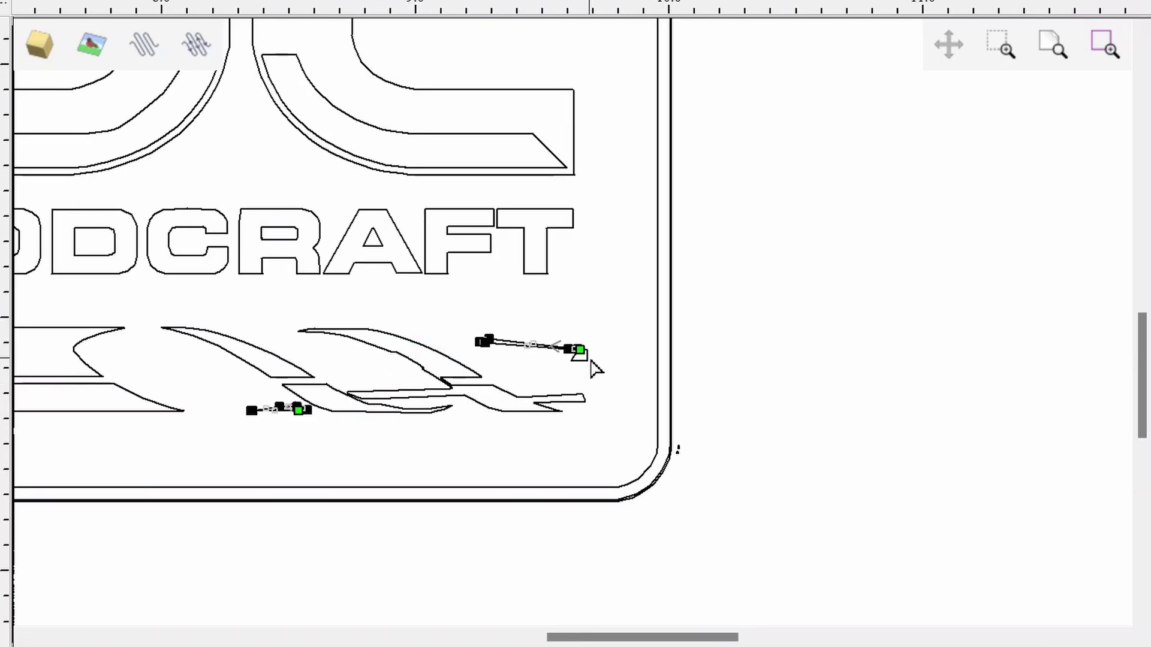
{"action": "left_click", "coordinate": [550, 396]}
Delete surplus nodes at the inner corner and along the lower edge of the drill bit's rightmost flute outline.
{"action": "scroll", "coordinate": [550, 396], "scroll_direction": "up", "scroll_amount": 3}
{"action": "scroll", "coordinate": [243, 373], "scroll_direction": "up", "scroll_amount": 5}
{"action": "right_click", "coordinate": [313, 353]}
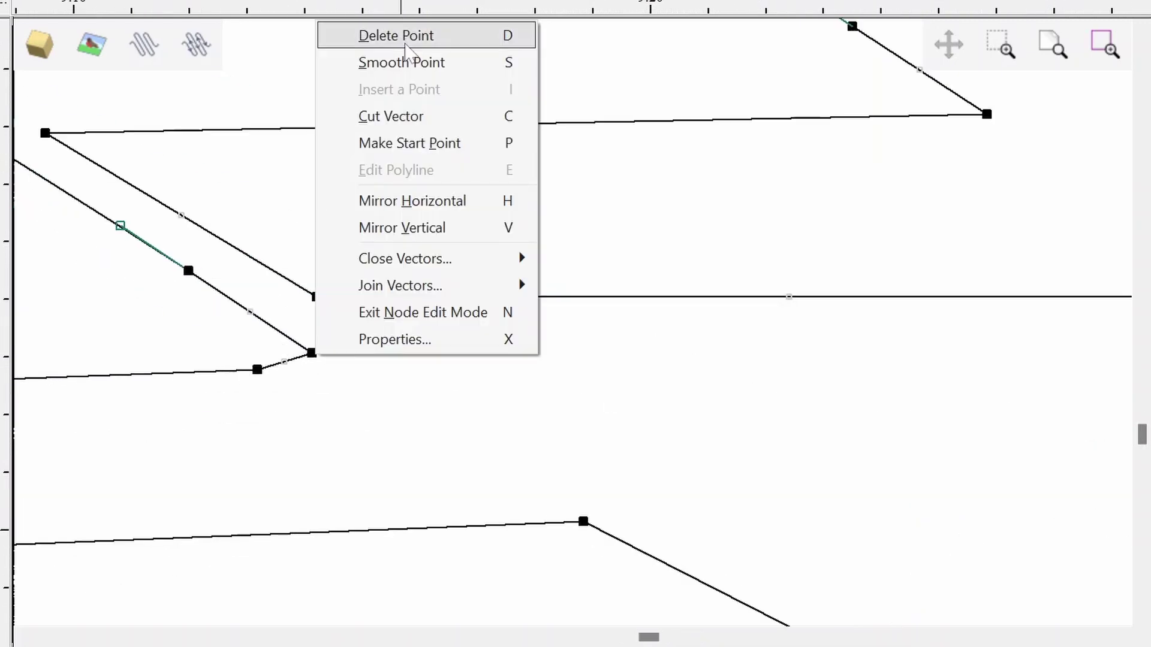
{"action": "left_click", "coordinate": [399, 41]}
{"action": "right_click", "coordinate": [582, 521]}
{"action": "key", "text": "Escape"}
{"action": "scroll", "coordinate": [404, 372], "scroll_direction": "down", "scroll_amount": 2}
{"action": "scroll", "coordinate": [197, 430], "scroll_direction": "down", "scroll_amount": 2}
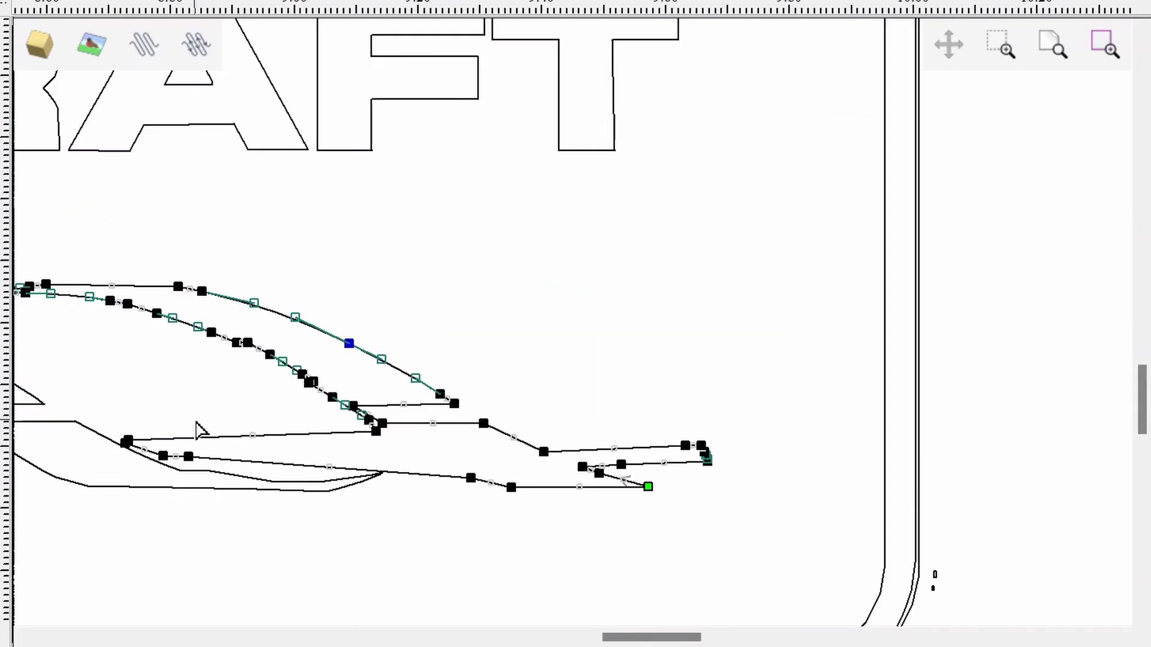
{"action": "scroll", "coordinate": [120, 444], "scroll_direction": "up", "scroll_amount": 2}
{"action": "right_click", "coordinate": [98, 447]}
{"action": "key", "text": "Escape"}
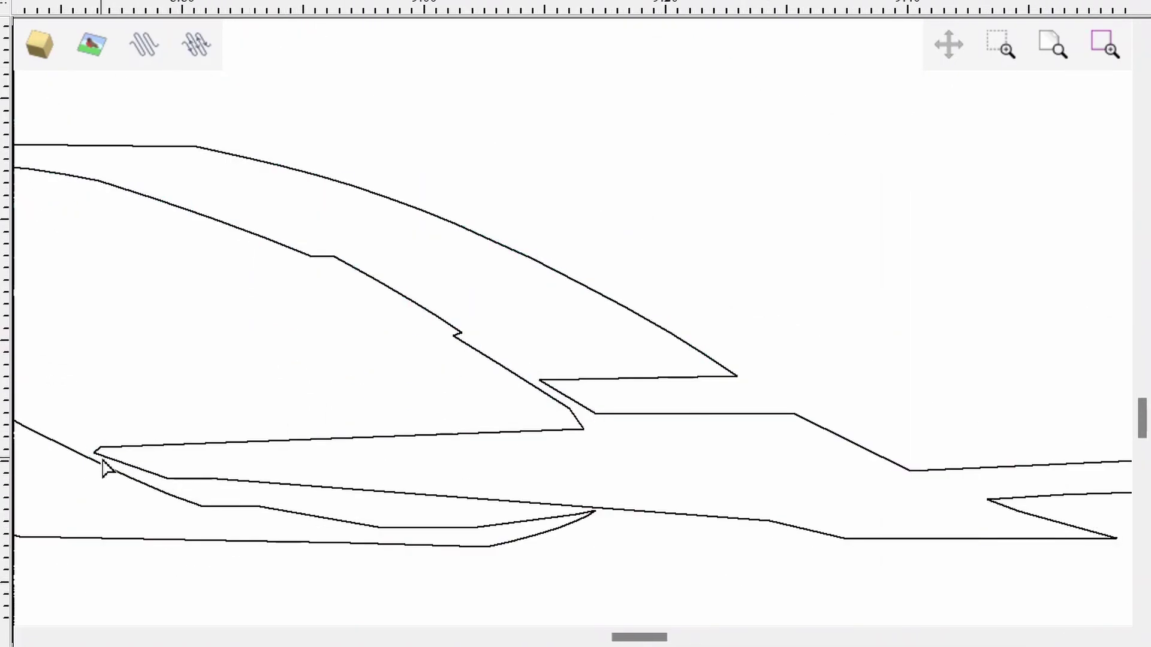
Delete the jagged rightmost flute outline and the curved piece below the clean flute half, and copy that half.
{"action": "scroll", "coordinate": [100, 446], "scroll_direction": "up", "scroll_amount": 3}
{"action": "scroll", "coordinate": [382, 423], "scroll_direction": "down", "scroll_amount": 4}
{"action": "scroll", "coordinate": [456, 444], "scroll_direction": "up", "scroll_amount": 2}
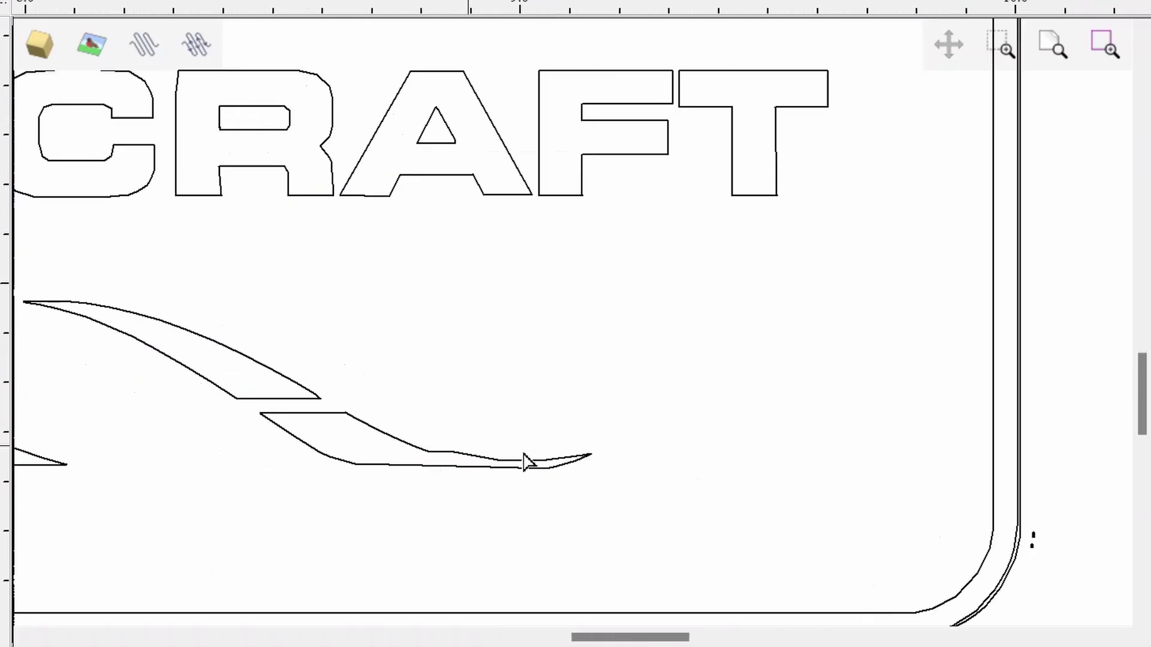
{"action": "left_click", "coordinate": [595, 494]}
{"action": "key", "text": "ctrl+c"}
{"action": "key", "text": "Delete"}
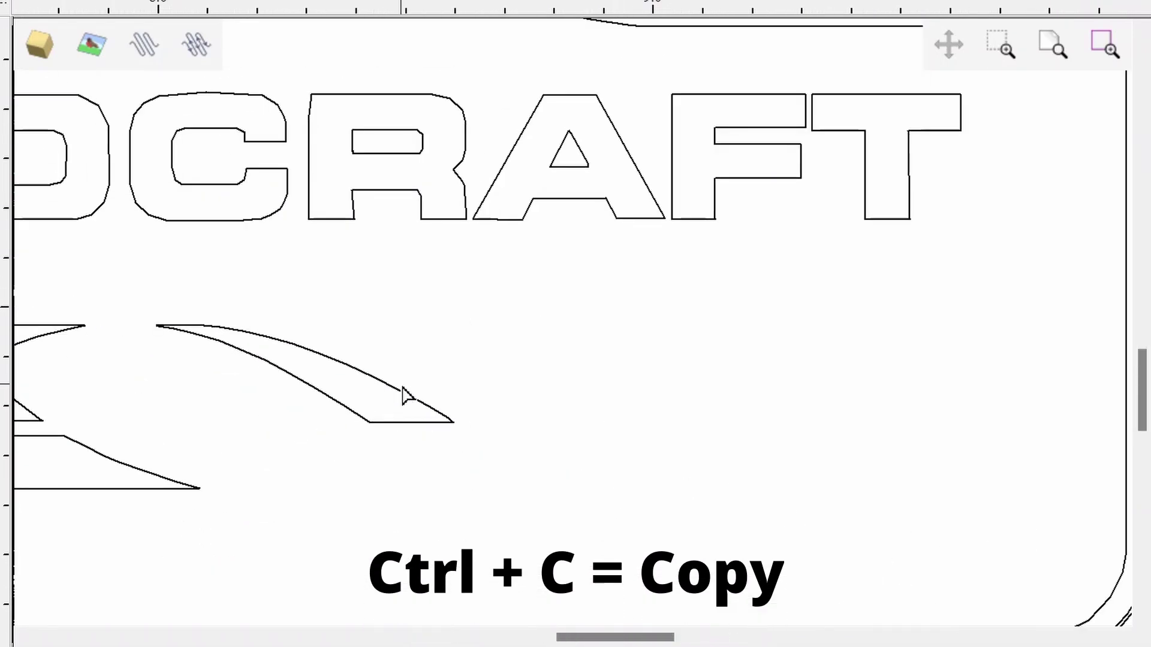
Paste a duplicate of the clean flute half, move it beside the original, and flip it horizontally and vertically.
{"action": "key", "text": "ctrl+v"}
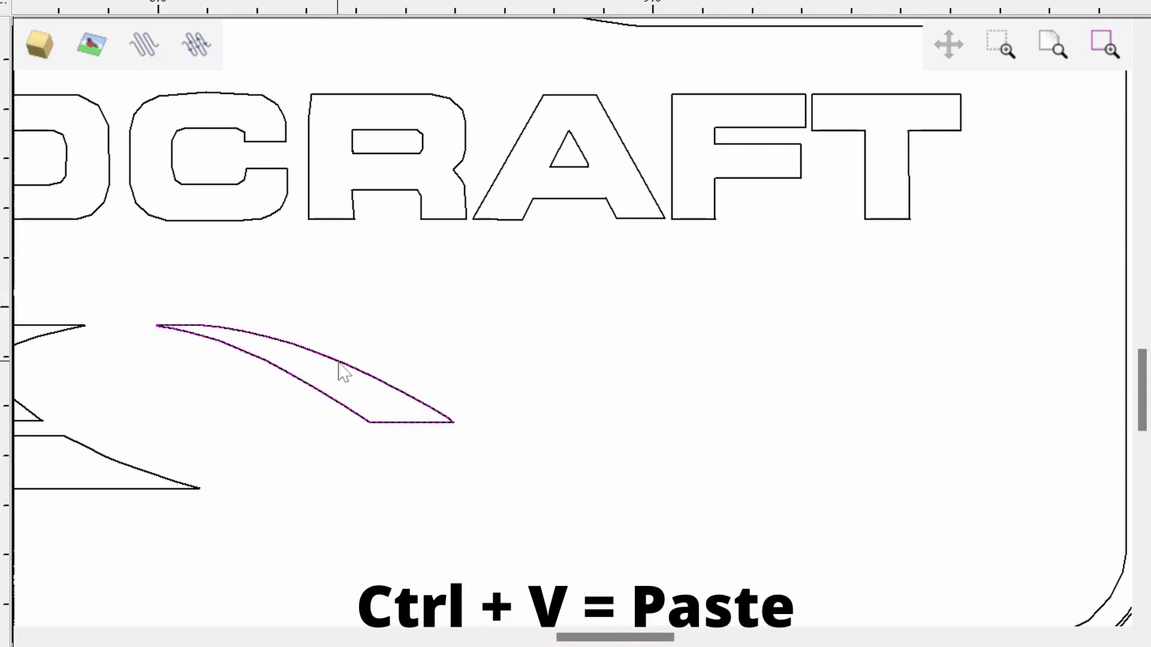
{"action": "left_click_drag", "start_coordinate": [336, 361], "coordinate": [579, 373]}
{"action": "key", "text": "Right"}
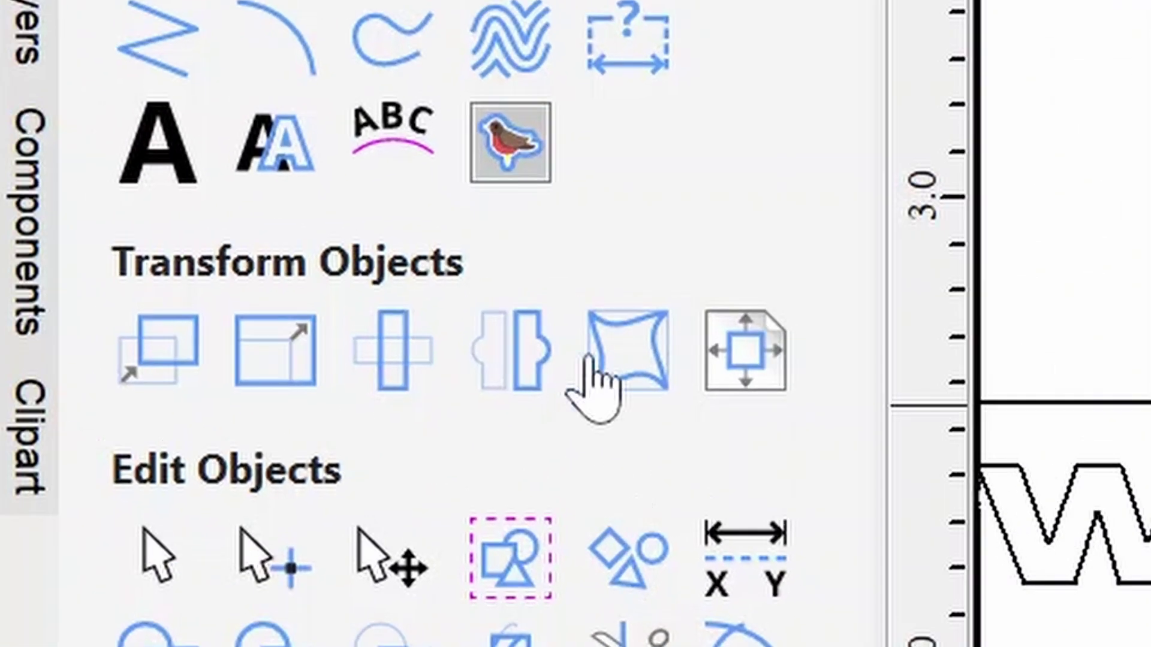
{"action": "left_click", "coordinate": [419, 390]}
{"action": "key", "text": "Escape"}
{"action": "left_click", "coordinate": [497, 346]}
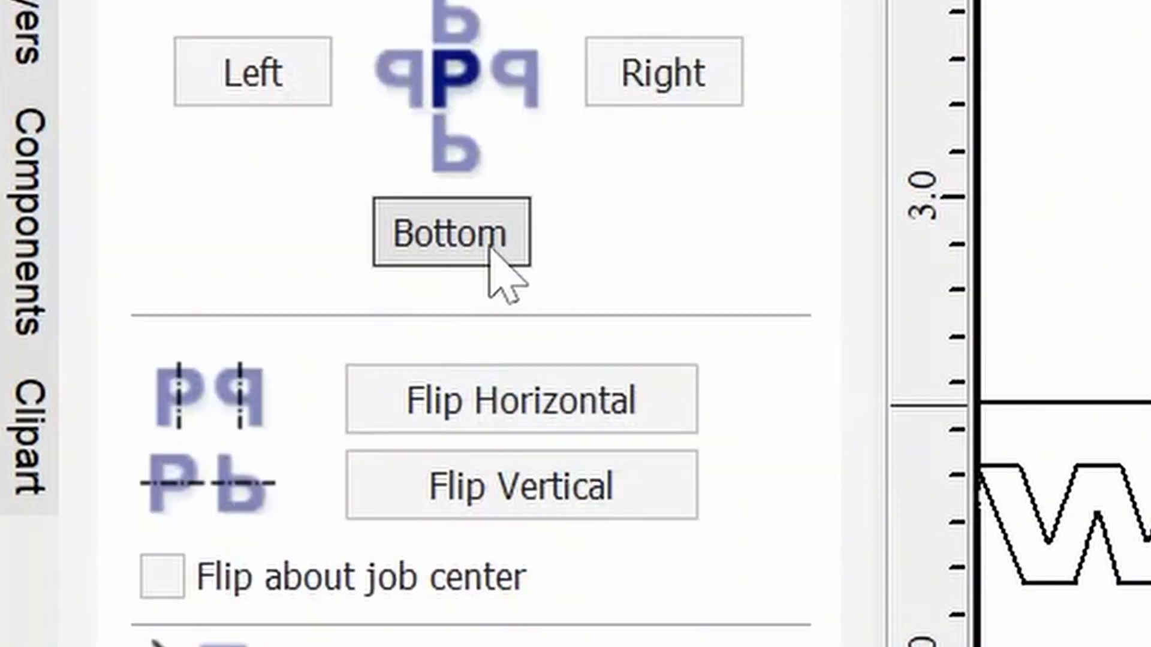
{"action": "left_click", "coordinate": [491, 246]}
{"action": "scroll", "coordinate": [278, 368], "scroll_direction": "up", "scroll_amount": 3}
Move the flipped copy to the original flute half's lower end and nudge it until their edges overlap as one S-shape.
{"action": "left_click_drag", "start_coordinate": [713, 387], "coordinate": [466, 387]}
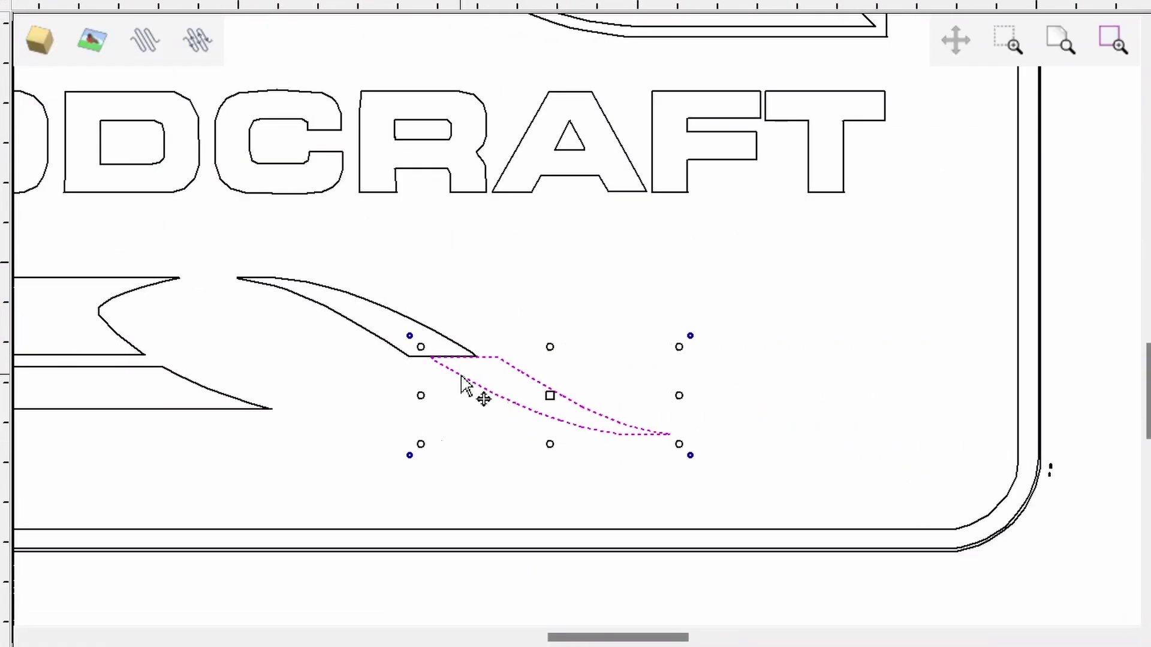
{"action": "scroll", "coordinate": [471, 373], "scroll_direction": "up", "scroll_amount": 3}
{"action": "scroll", "coordinate": [471, 370], "scroll_direction": "down", "scroll_amount": 2}
{"action": "key", "text": "Left"}
{"action": "key", "text": "Left"}
{"action": "key", "text": "Left"}
{"action": "key", "text": "Left"}
{"action": "key", "text": "Up"}
{"action": "key", "text": "Up"}
{"action": "key", "text": "Up"}
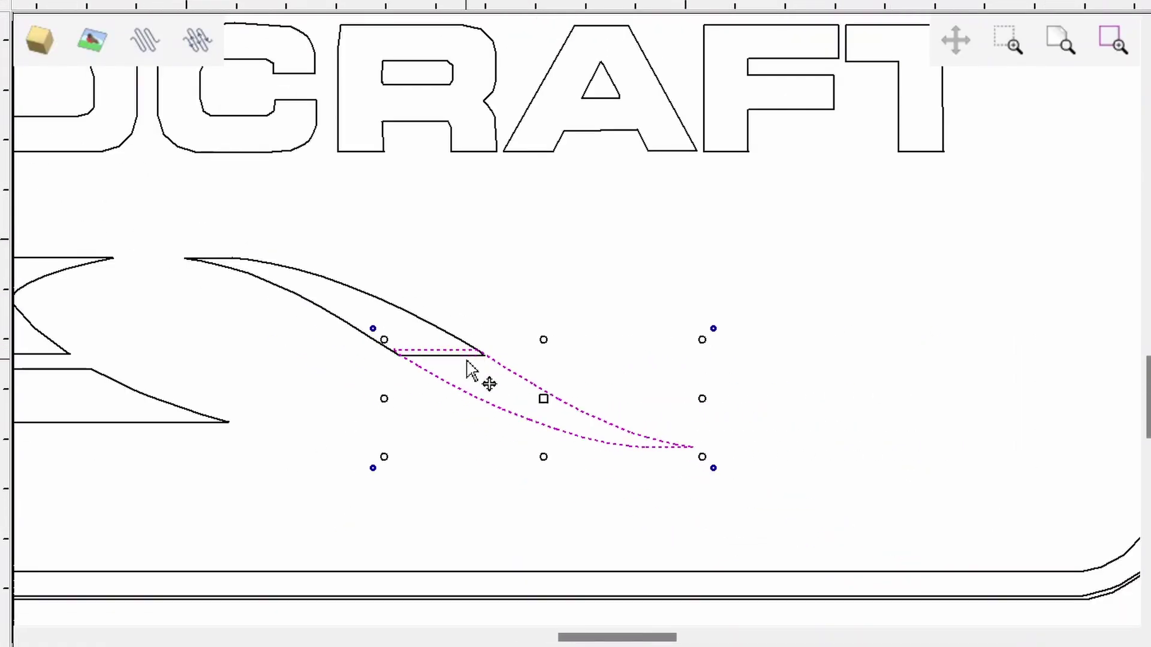
{"action": "key", "text": "Left"}
{"action": "key", "text": "Left"}
{"action": "key", "text": "Left"}
{"action": "key", "text": "Left"}
{"action": "key", "text": "Left"}
{"action": "key", "text": "Up"}
{"action": "key", "text": "Up"}
{"action": "key", "text": "Left"}
{"action": "key", "text": "Left"}
{"action": "key", "text": "Up"}
{"action": "key", "text": "Up"}
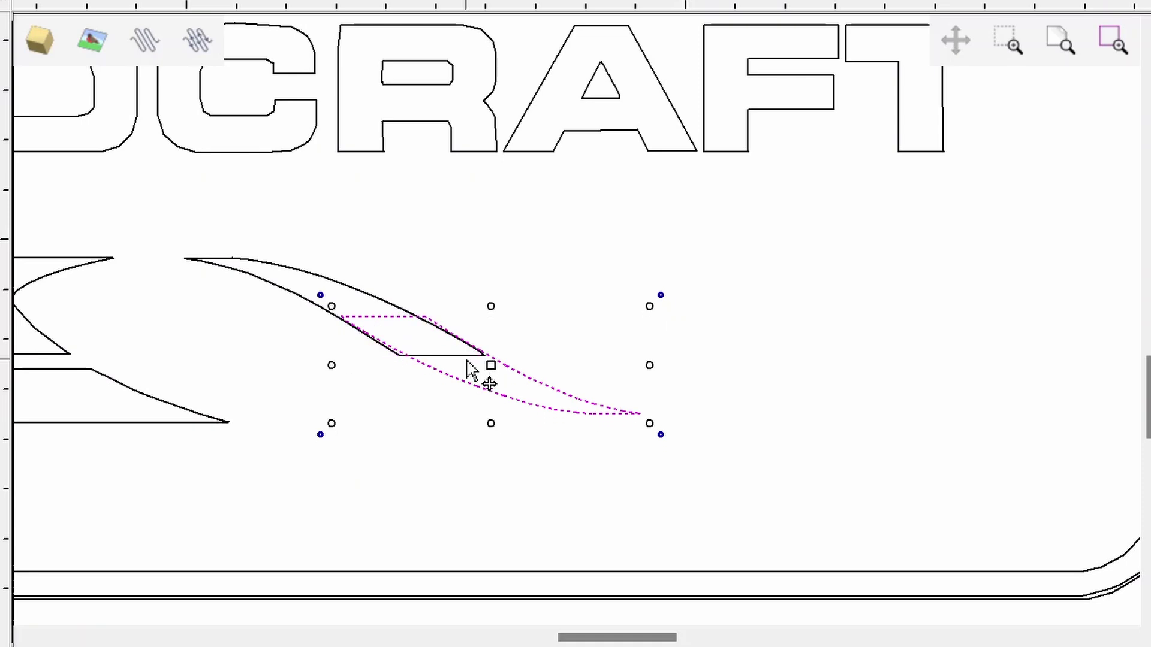
{"action": "key", "text": "Down"}
{"action": "key", "text": "Down"}
{"action": "key", "text": "Right"}
{"action": "key", "text": "Up"}
Trim the overlapping segments where the two flute halves cross, leaving a single S-shaped flute outline.
{"action": "scroll", "coordinate": [466, 361], "scroll_direction": "up", "scroll_amount": 3}
{"action": "left_click", "coordinate": [3, 372]}
{"action": "left_click", "coordinate": [371, 350]}
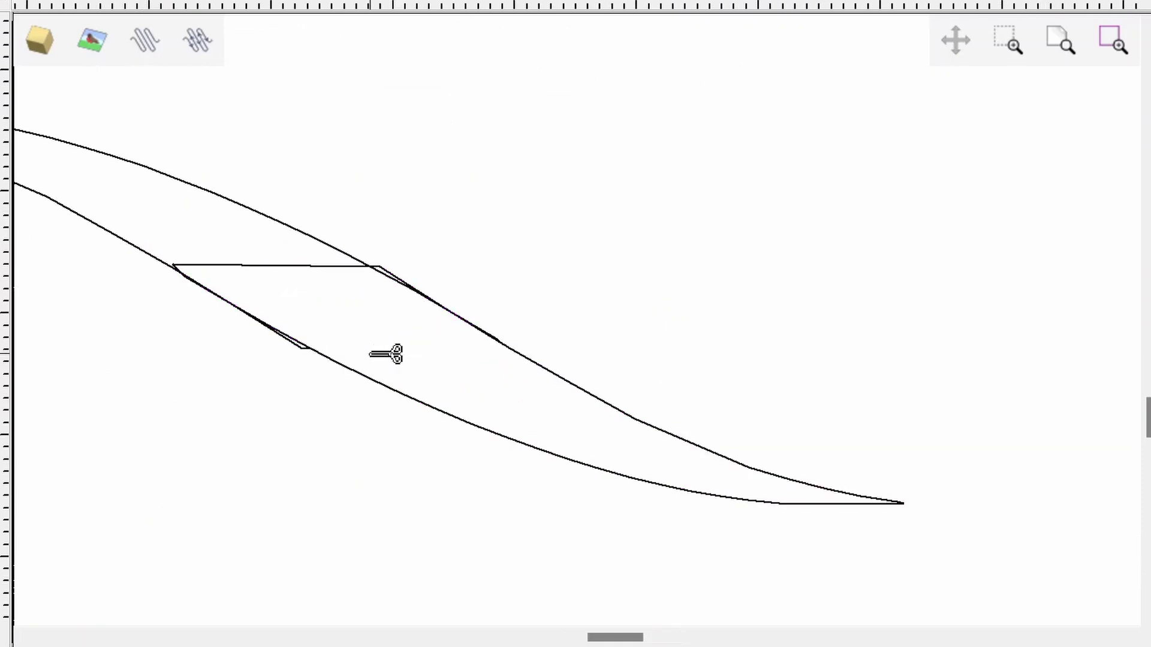
{"action": "left_click", "coordinate": [350, 267]}
{"action": "scroll", "coordinate": [354, 303], "scroll_direction": "up", "scroll_amount": 3}
{"action": "left_click", "coordinate": [453, 209]}
{"action": "scroll", "coordinate": [838, 376], "scroll_direction": "up", "scroll_amount": 3}
{"action": "left_click", "coordinate": [649, 483]}
{"action": "scroll", "coordinate": [665, 472], "scroll_direction": "up", "scroll_amount": 3}
{"action": "left_click", "coordinate": [648, 506]}
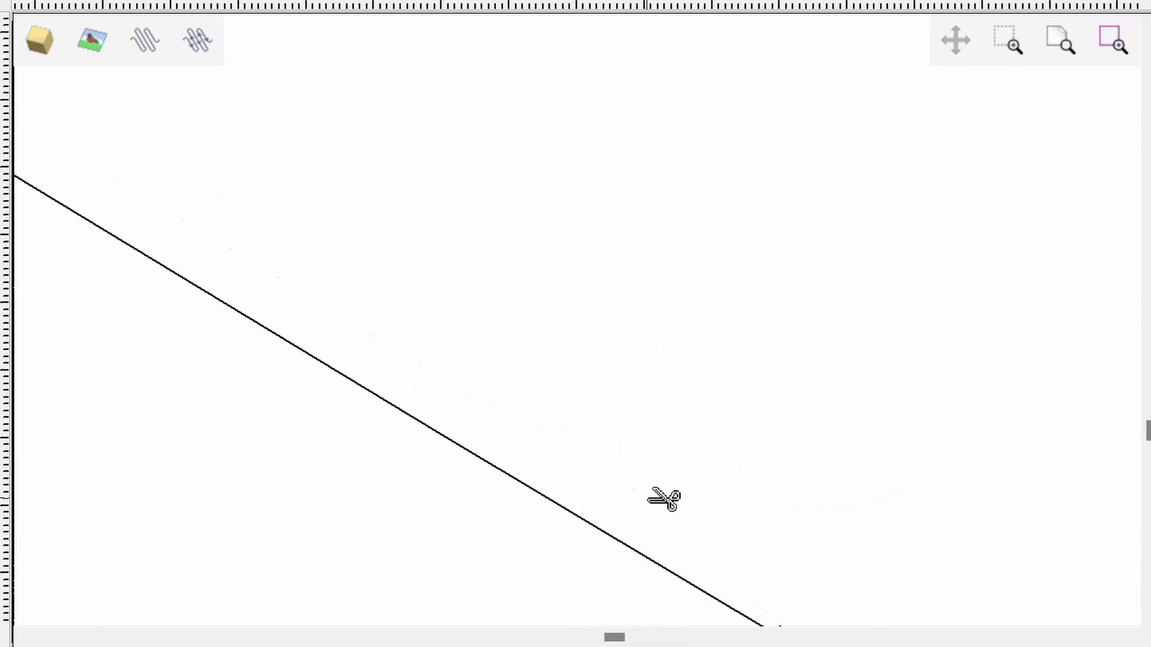
{"action": "scroll", "coordinate": [623, 443], "scroll_direction": "down", "scroll_amount": 5}
{"action": "scroll", "coordinate": [603, 437], "scroll_direction": "up", "scroll_amount": 2}
{"action": "left_click", "coordinate": [600, 389]}
{"action": "scroll", "coordinate": [282, 240], "scroll_direction": "up", "scroll_amount": 2}
{"action": "left_click", "coordinate": [358, 169]}
{"action": "scroll", "coordinate": [487, 144], "scroll_direction": "down", "scroll_amount": 4}
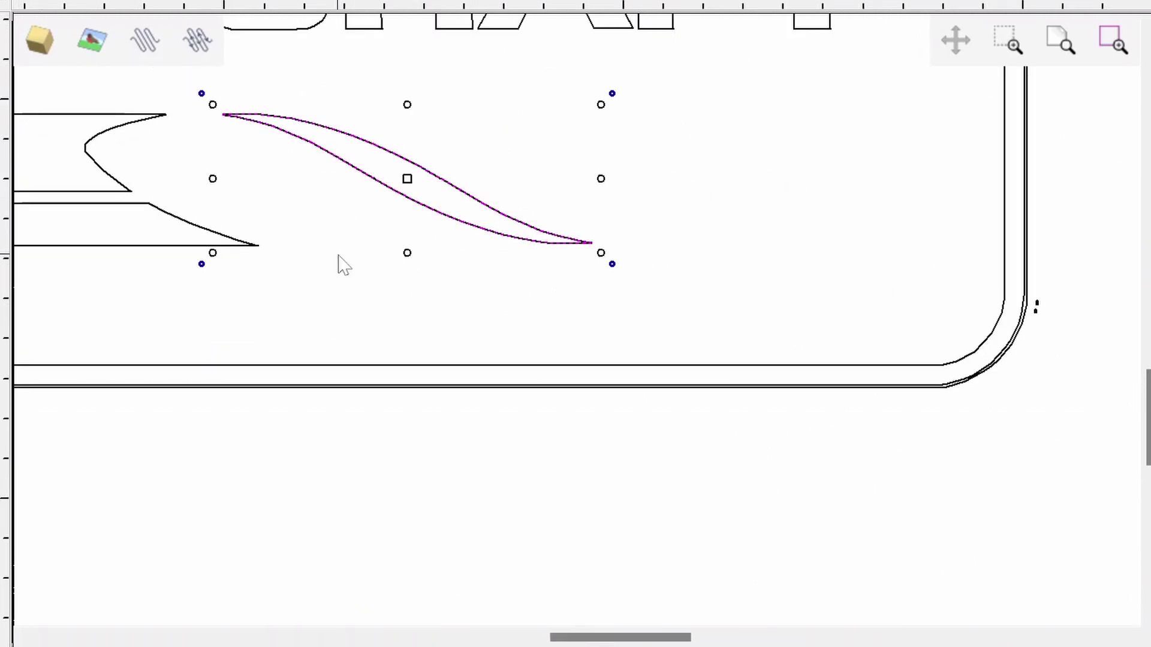
Place a second copy of the S-shaped flute to the right of the first one.
{"action": "key", "text": "Right"}
{"action": "key", "text": "Right"}
{"action": "key", "text": "Right"}
{"action": "key", "text": "Right"}
{"action": "key", "text": "Right"}
{"action": "key", "text": "Right"}
{"action": "key", "text": "Right"}
{"action": "key", "text": "Right"}
{"action": "key", "text": "Right"}
{"action": "key", "text": "Right"}
{"action": "key", "text": "Right"}
{"action": "key", "text": "Right"}
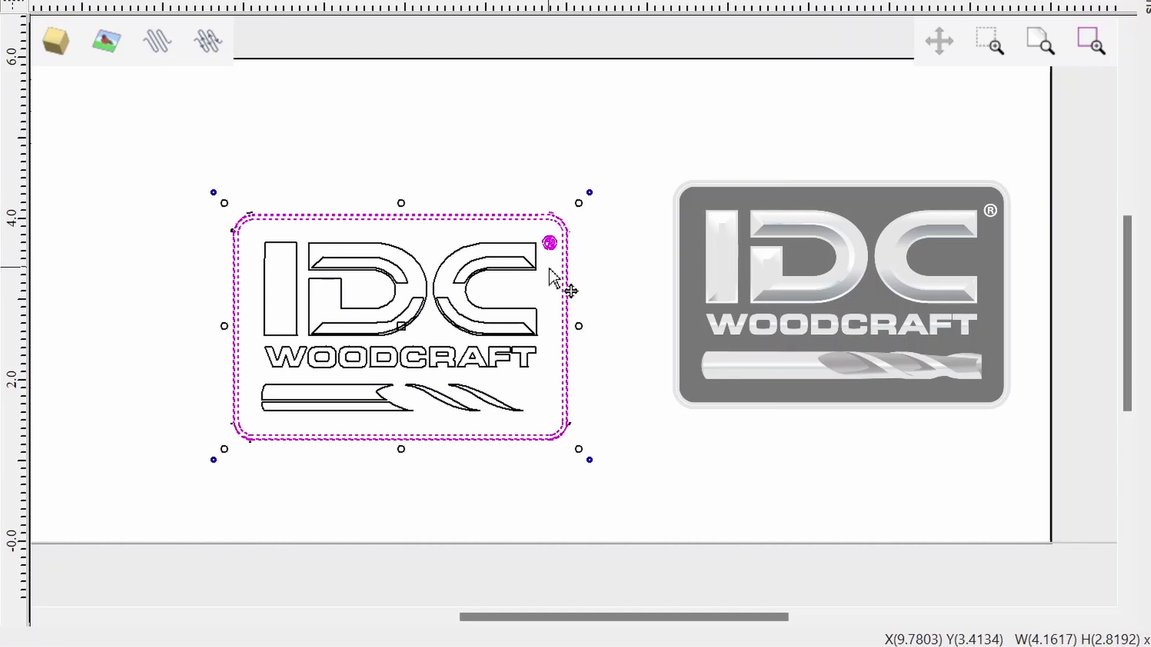
Delete the black logo bitmap and draw a straight line along the lower edge of the grey reference logo's drill-tip highlight.
{"action": "key", "text": "Delete"}
{"action": "scroll", "coordinate": [851, 406], "scroll_direction": "up", "scroll_amount": 7}
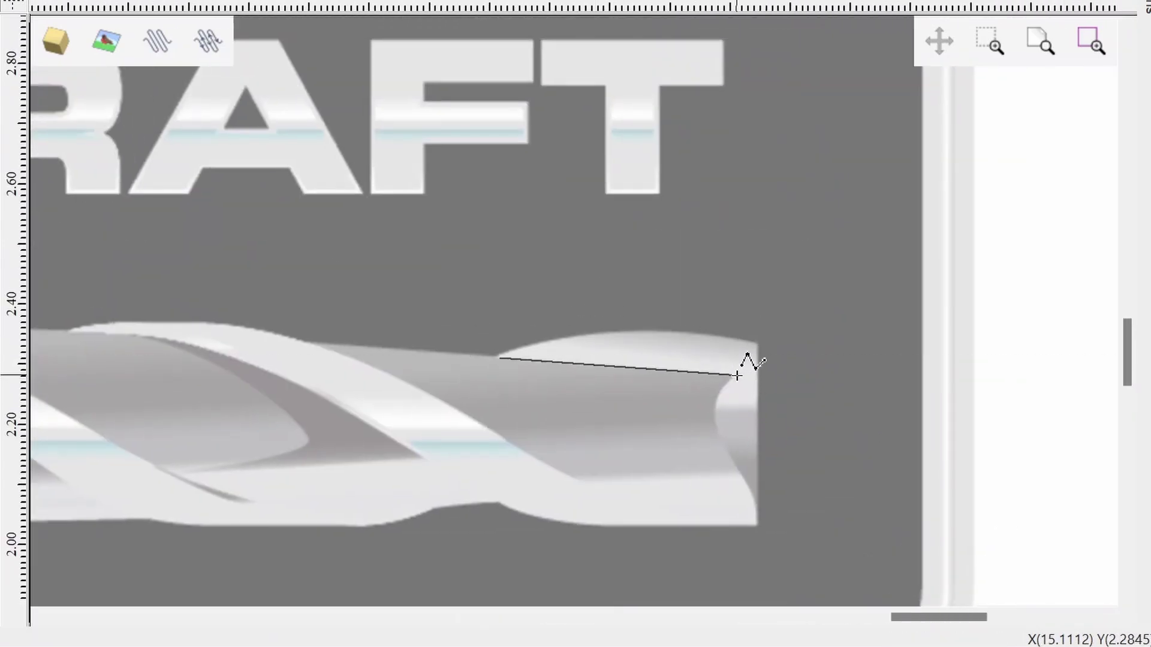
{"action": "key", "text": "Escape"}
{"action": "key", "text": "space"}
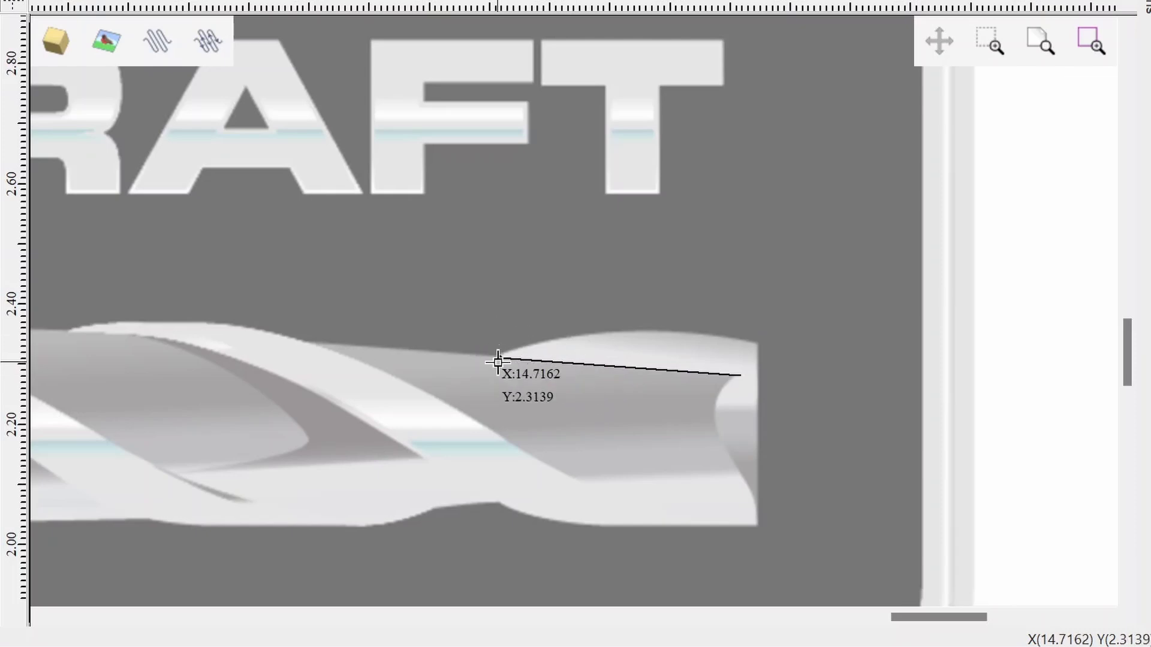
Draw arcs over the drill tip's top edge (radius about 0.81), outer end (about 0.25) and concave inner edge.
{"action": "left_click", "coordinate": [757, 343]}
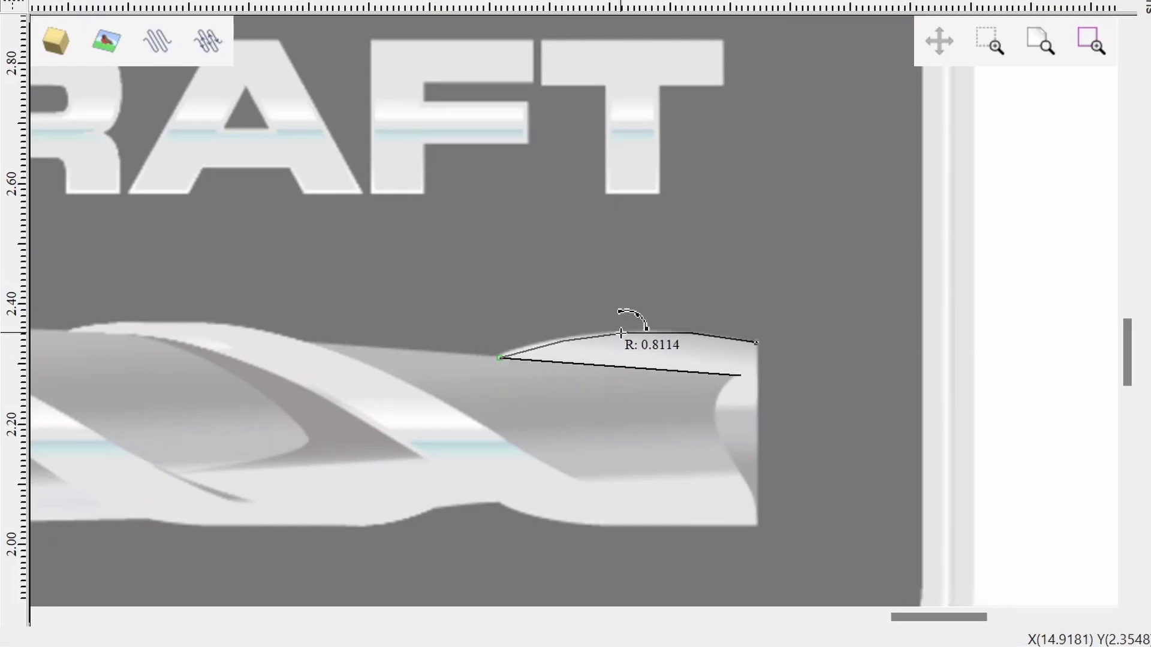
{"action": "left_click", "coordinate": [621, 332]}
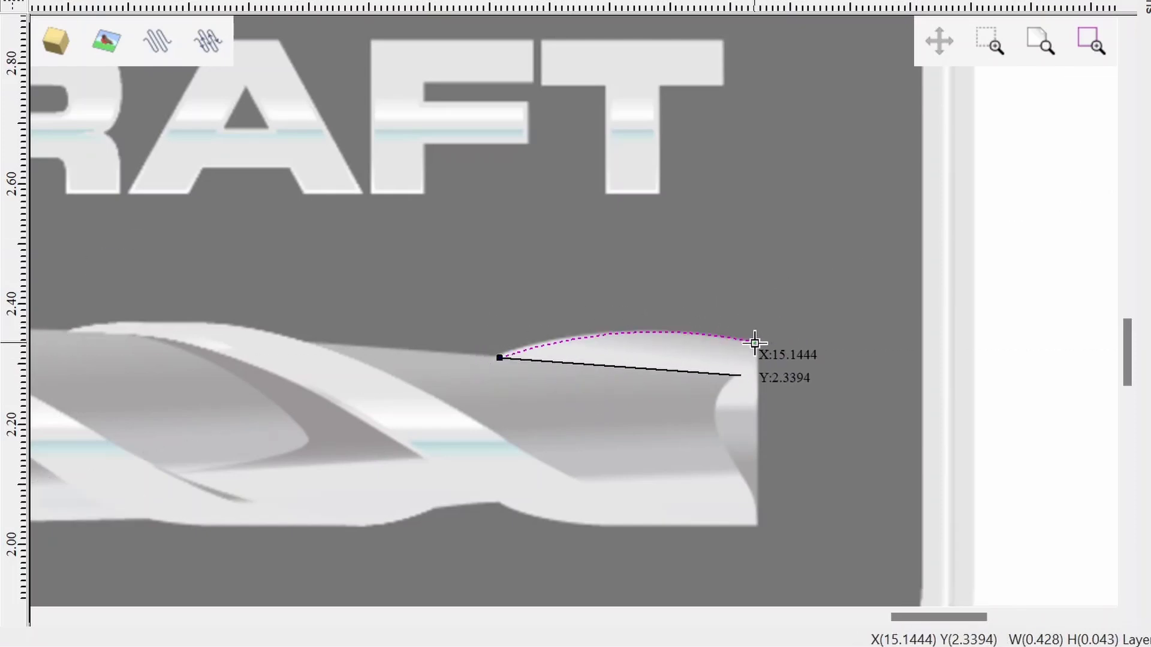
{"action": "scroll", "coordinate": [754, 343], "scroll_direction": "up", "scroll_amount": 3}
{"action": "left_click", "coordinate": [753, 321]}
{"action": "scroll", "coordinate": [753, 321], "scroll_direction": "down", "scroll_amount": 3}
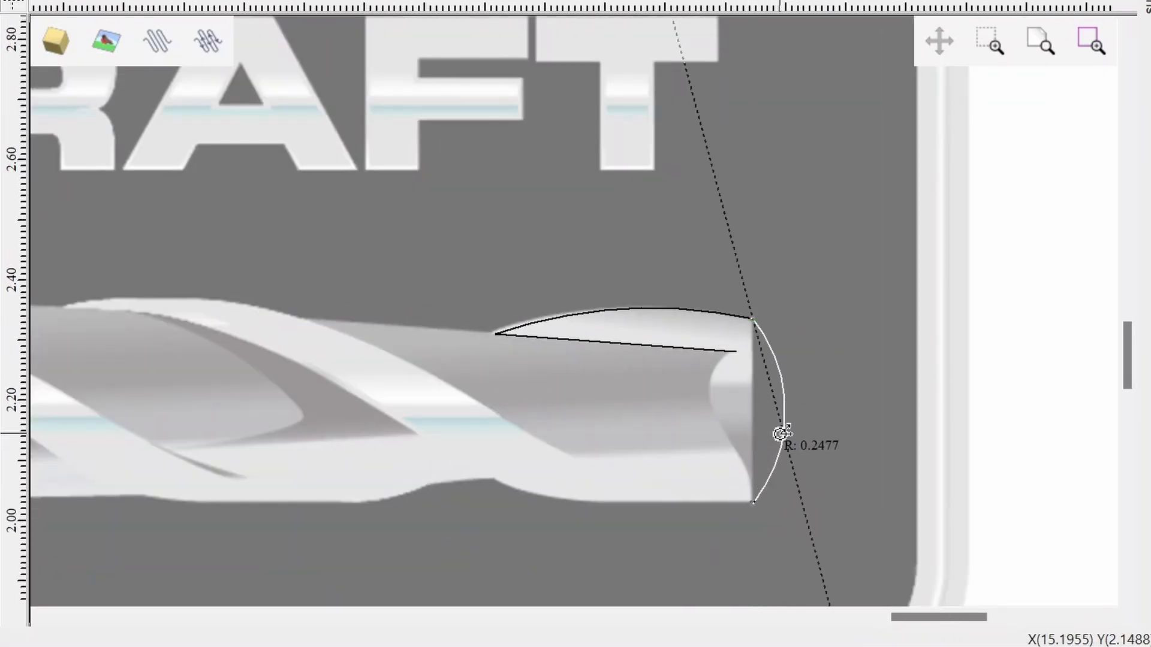
{"action": "left_click", "coordinate": [781, 433]}
{"action": "left_click", "coordinate": [753, 503]}
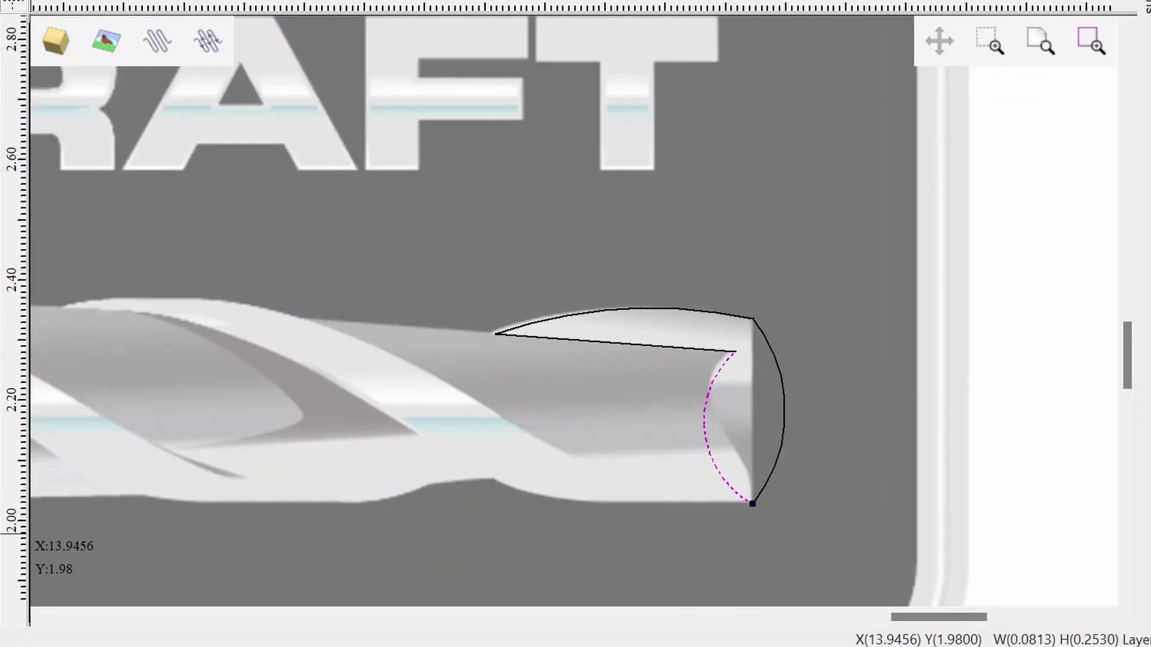
{"action": "key", "text": "Escape"}
Join the drill tip's line and arcs at their endpoints into one continuous outline.
{"action": "left_click", "coordinate": [751, 413]}
{"action": "left_click", "coordinate": [781, 402]}
{"action": "left_click", "coordinate": [626, 309], "text": "shift"}
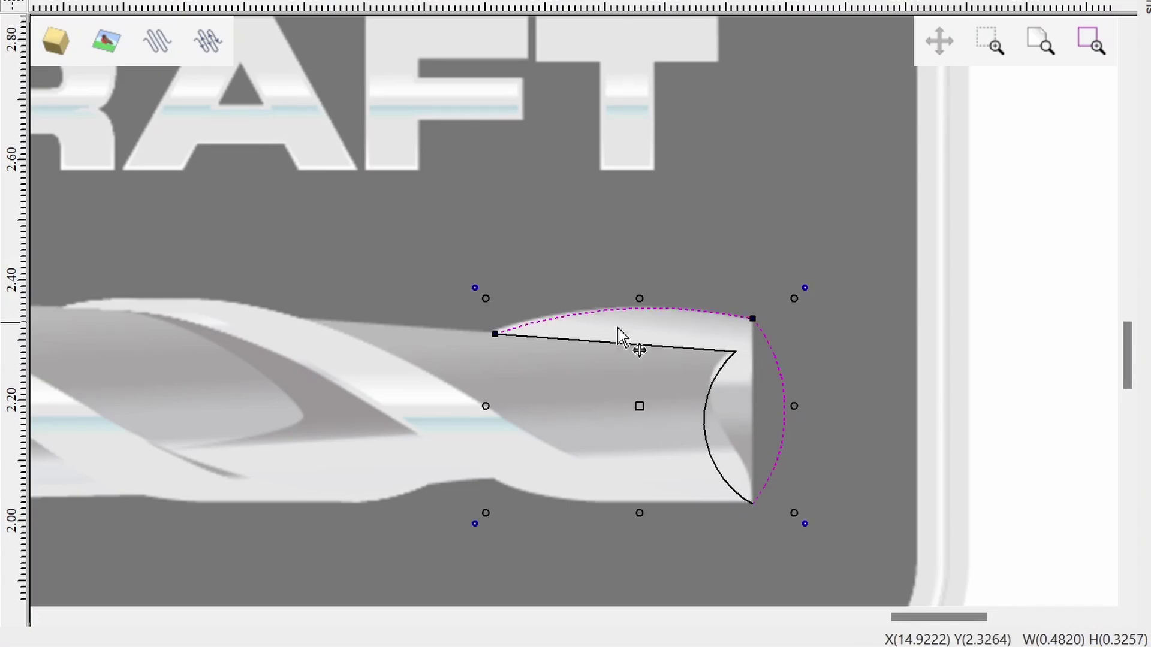
{"action": "left_click", "coordinate": [627, 334], "text": "shift"}
{"action": "key", "text": "Escape"}
{"action": "scroll", "coordinate": [759, 329], "scroll_direction": "up", "scroll_amount": 2}
{"action": "left_click", "coordinate": [759, 328]}
{"action": "left_click", "coordinate": [650, 300], "text": "shift"}
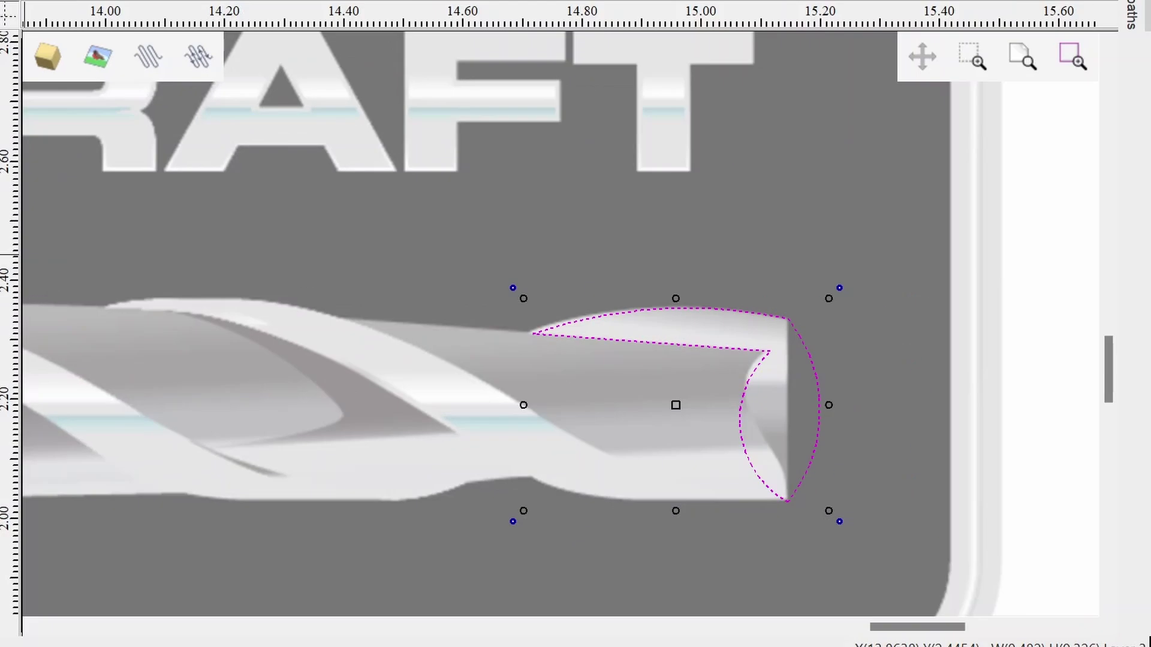
Move the drill-tip outline from the reference logo to the right end of the traced drill bit.
{"action": "scroll", "coordinate": [1053, 444], "scroll_direction": "down", "scroll_amount": 5}
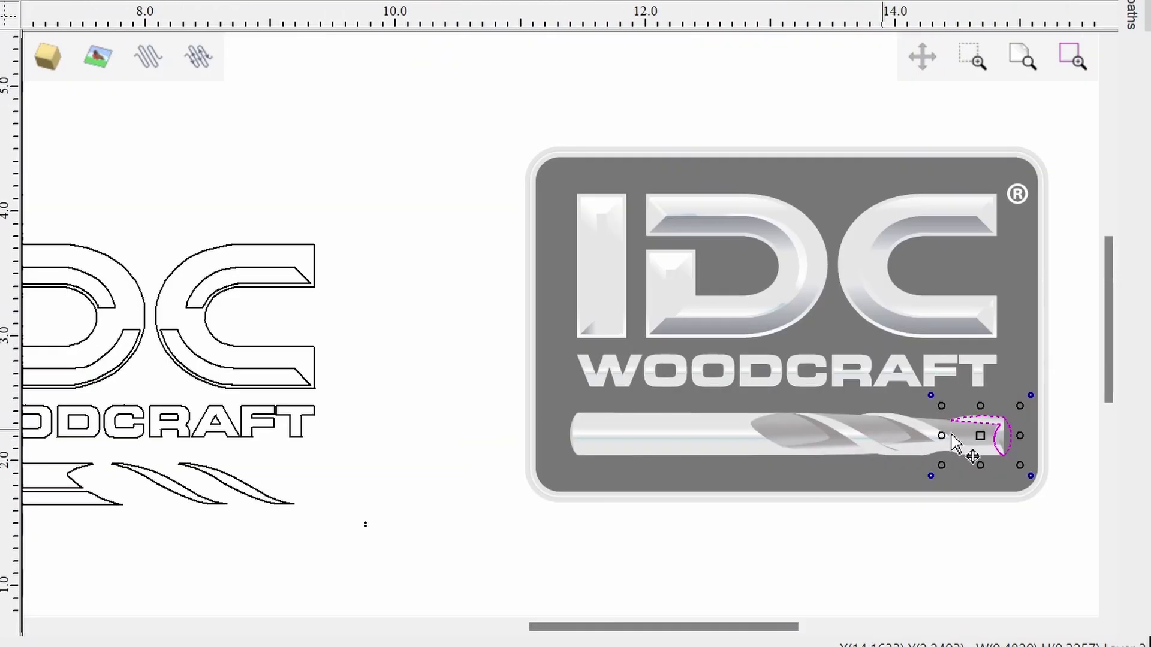
{"action": "middle_click_drag", "start_coordinate": [983, 437], "coordinate": [1000, 404]}
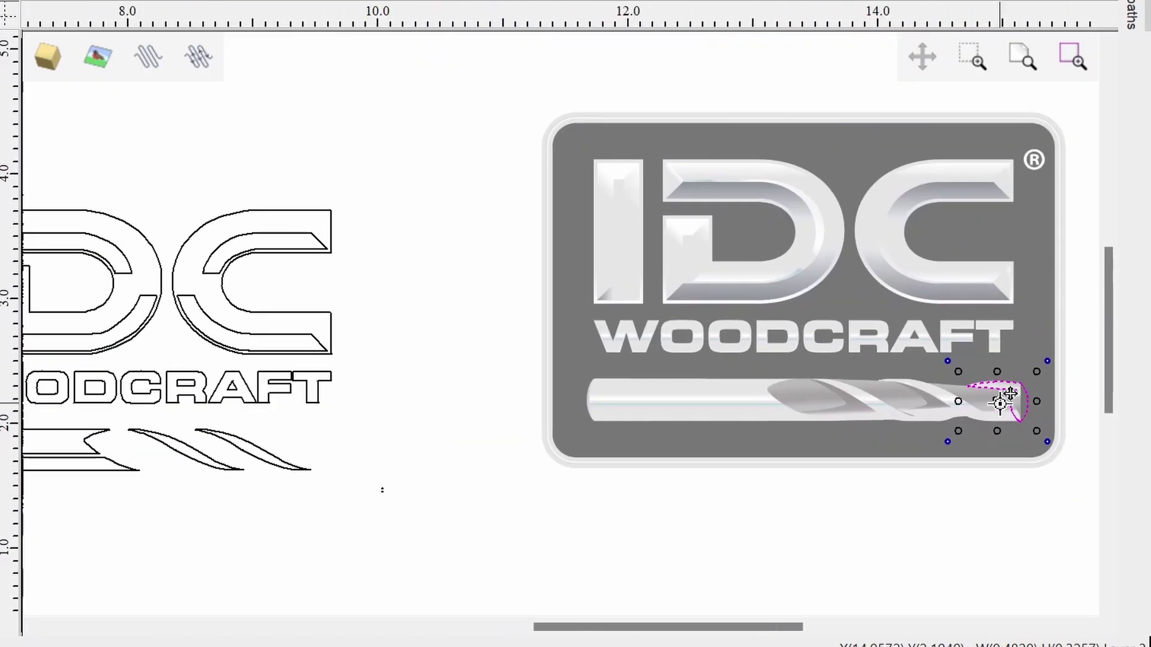
{"action": "left_click_drag", "start_coordinate": [299, 449], "coordinate": [299, 449]}
{"action": "left_click", "coordinate": [299, 449]}
{"action": "scroll", "coordinate": [842, 452], "scroll_direction": "down", "scroll_amount": 2}
{"action": "scroll", "coordinate": [381, 443], "scroll_direction": "up", "scroll_amount": 5}
{"action": "scroll", "coordinate": [636, 523], "scroll_direction": "down", "scroll_amount": 2}
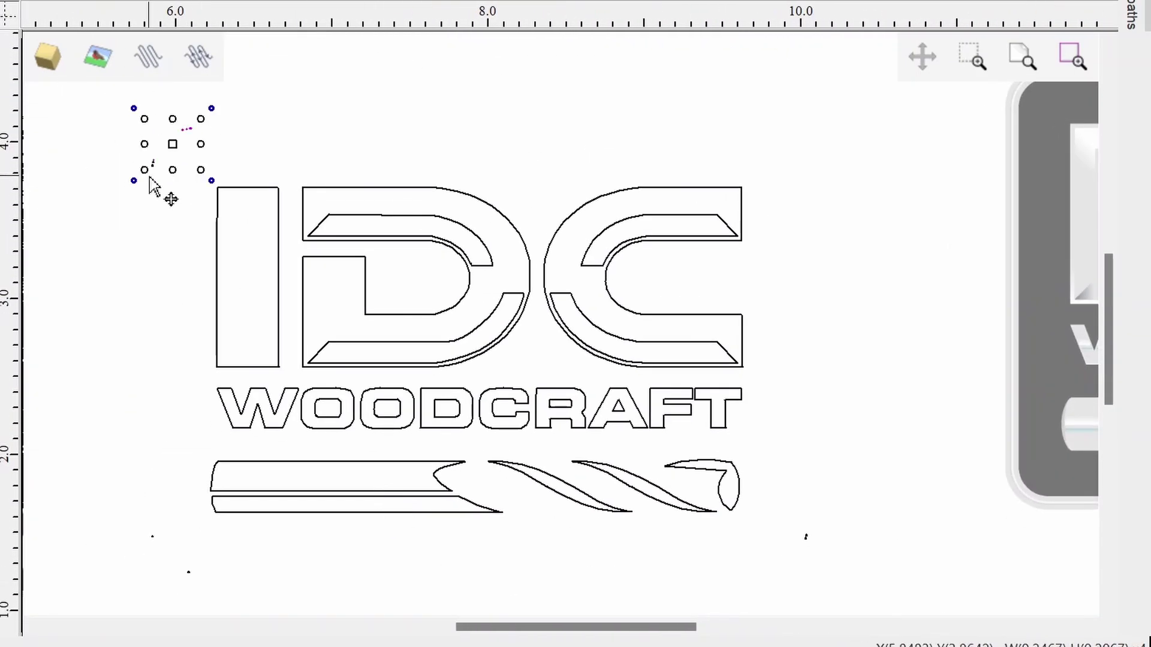
Delete the stray specks above the letter I and group all outlines of the traced logo.
{"action": "key", "text": "Delete"}
{"action": "scroll", "coordinate": [159, 300], "scroll_direction": "down", "scroll_amount": 3}
{"action": "scroll", "coordinate": [159, 299], "scroll_direction": "up", "scroll_amount": 3}
{"action": "left_click_drag", "start_coordinate": [125, 523], "coordinate": [767, 171]}
{"action": "key", "text": "g"}
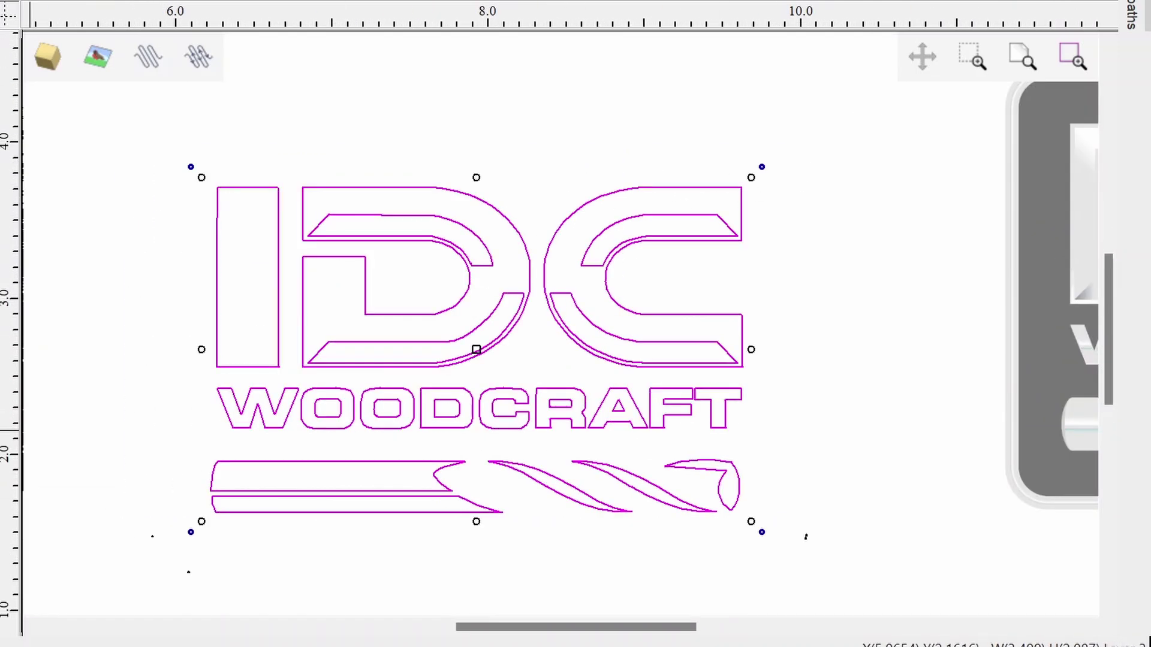
{"action": "left_click", "coordinate": [728, 307]}
Move the left bevel outline from the reference logo's letter I to the inner left side of the traced I.
{"action": "middle_click_drag", "start_coordinate": [763, 318], "coordinate": [44, 344]}
{"action": "scroll", "coordinate": [420, 154], "scroll_direction": "up", "scroll_amount": 5}
{"action": "scroll", "coordinate": [322, 224], "scroll_direction": "down", "scroll_amount": 1}
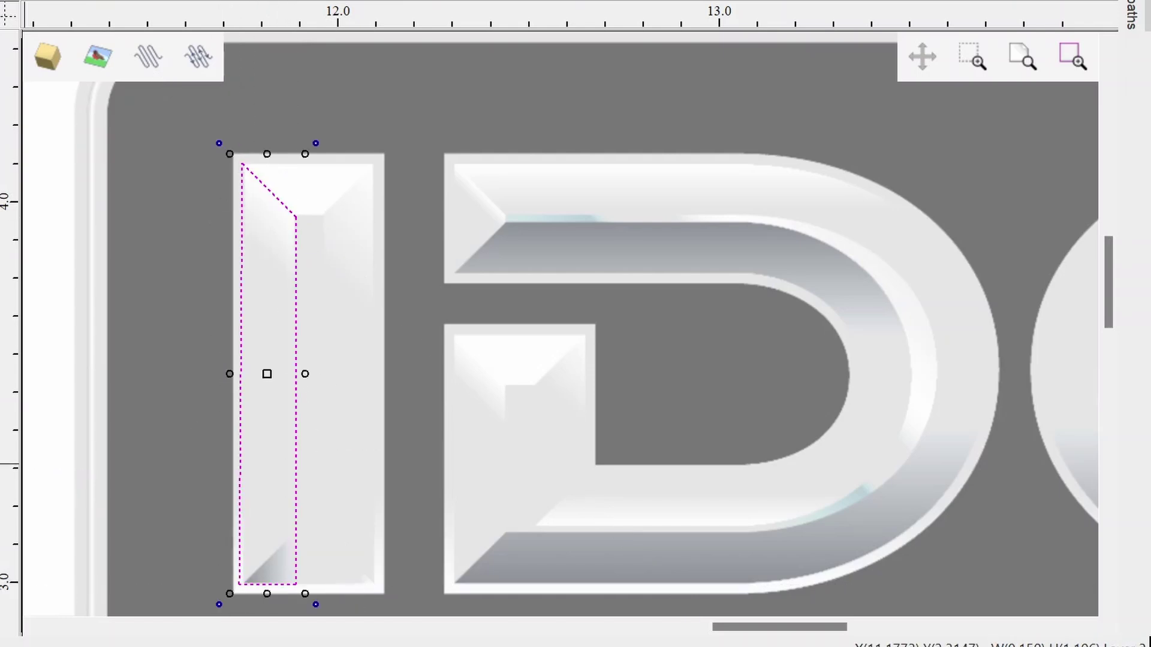
{"action": "scroll", "coordinate": [95, 442], "scroll_direction": "down", "scroll_amount": 5}
{"action": "left_click_drag", "start_coordinate": [491, 389], "coordinate": [360, 422]}
{"action": "scroll", "coordinate": [359, 424], "scroll_direction": "up", "scroll_amount": 7}
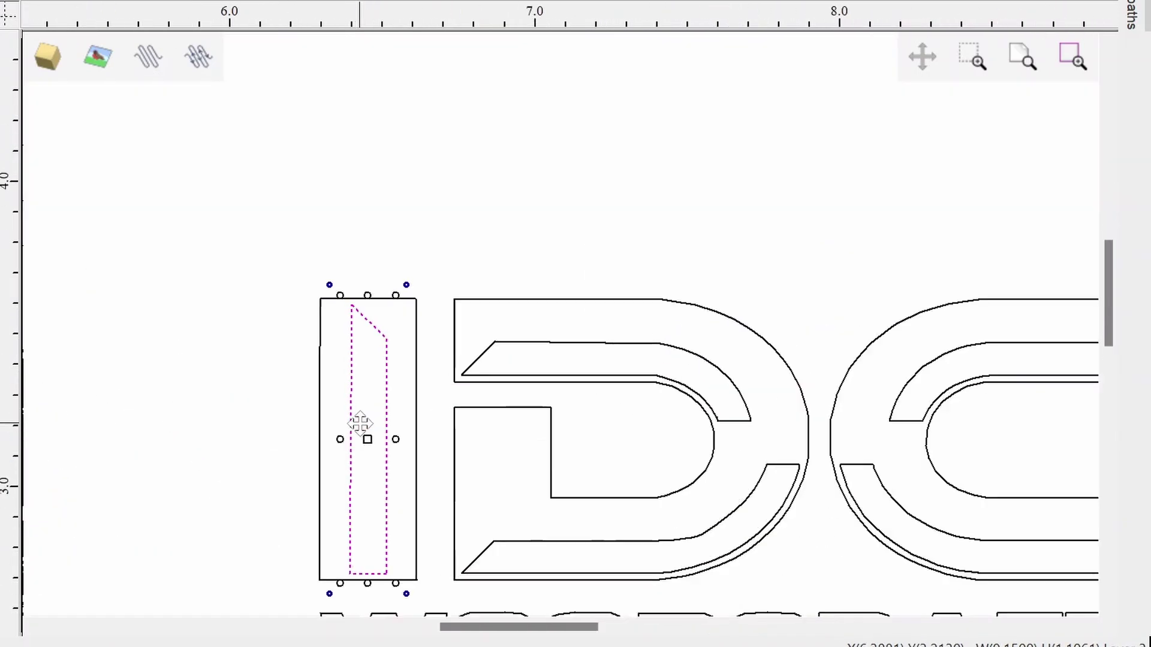
{"action": "middle_click_drag", "start_coordinate": [440, 476], "coordinate": [432, 393]}
{"action": "scroll", "coordinate": [432, 393], "scroll_direction": "up", "scroll_amount": 2}
{"action": "scroll", "coordinate": [431, 394], "scroll_direction": "down", "scroll_amount": 2}
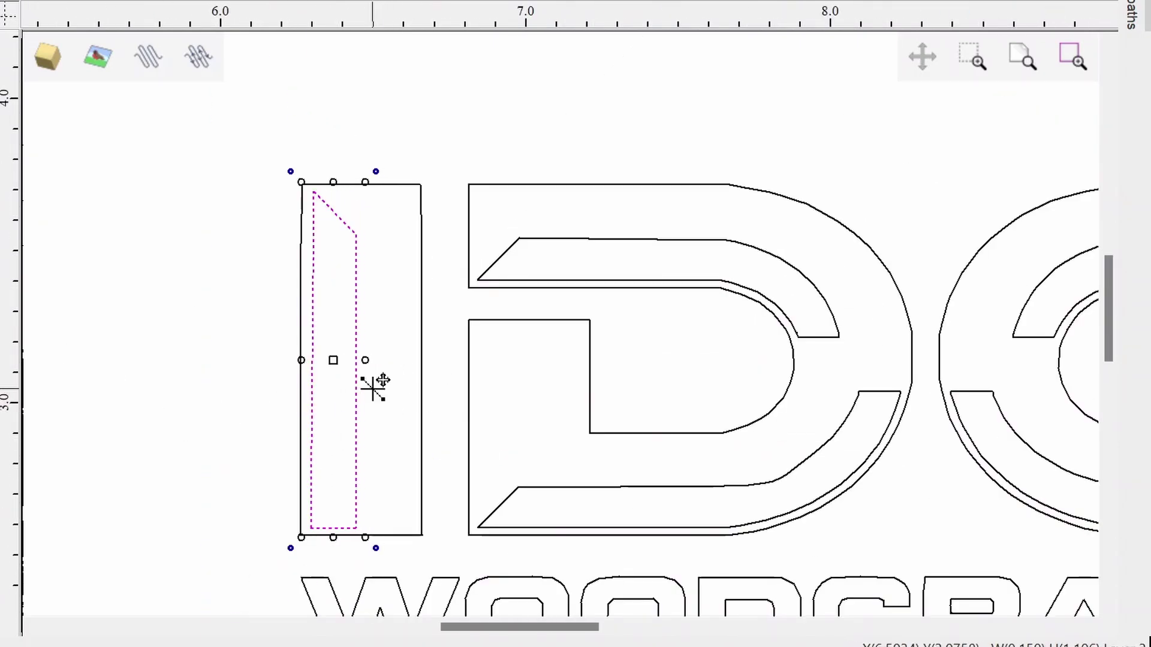
{"action": "scroll", "coordinate": [186, 396], "scroll_direction": "down", "scroll_amount": 5}
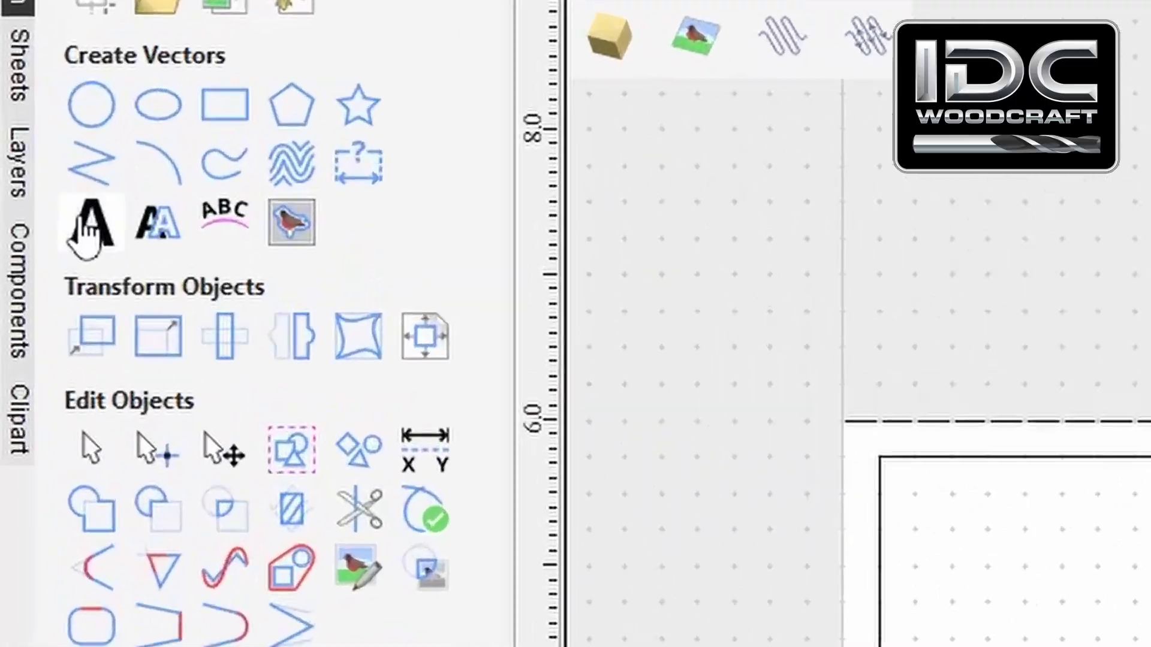
Add the number 5 as Arial text, set its bounding box width to 1 inch and open its height for editing.
{"action": "left_click", "coordinate": [36, 128]}
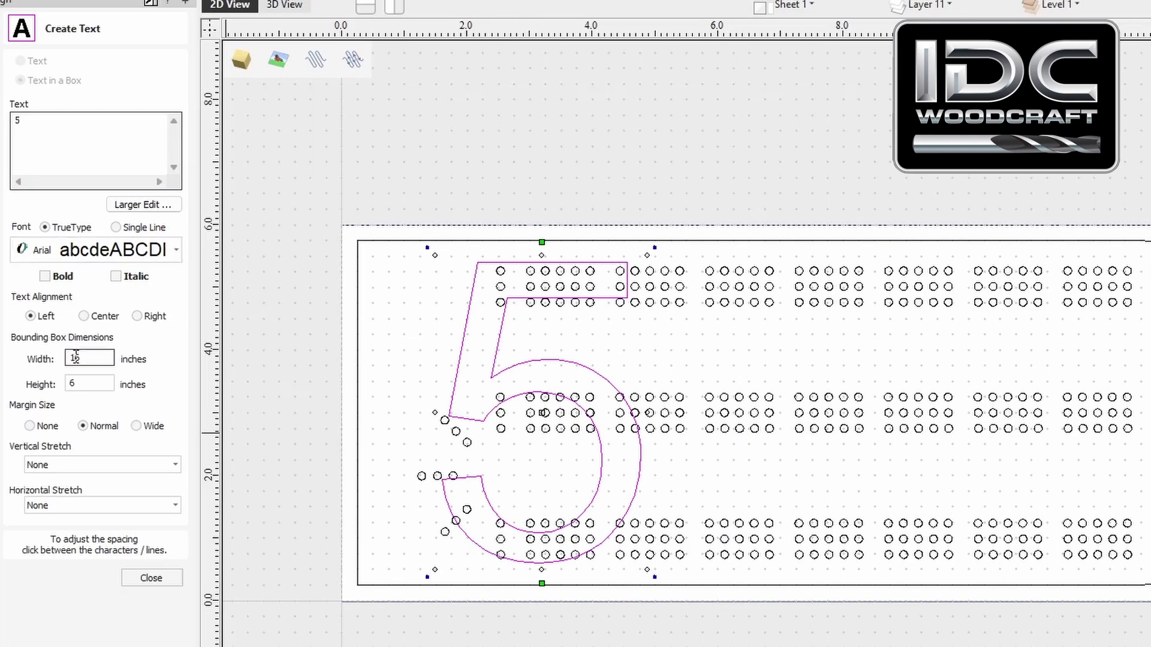
{"action": "double_click", "coordinate": [86, 359]}
{"action": "type", "text": "1"}
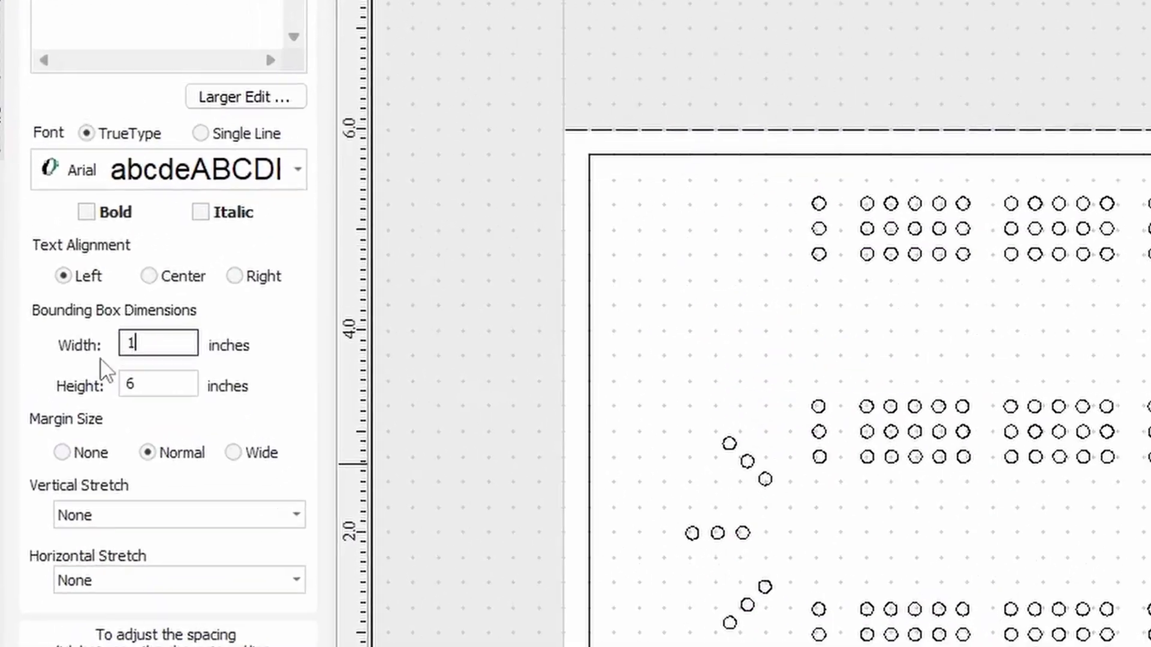
{"action": "double_click", "coordinate": [188, 387]}
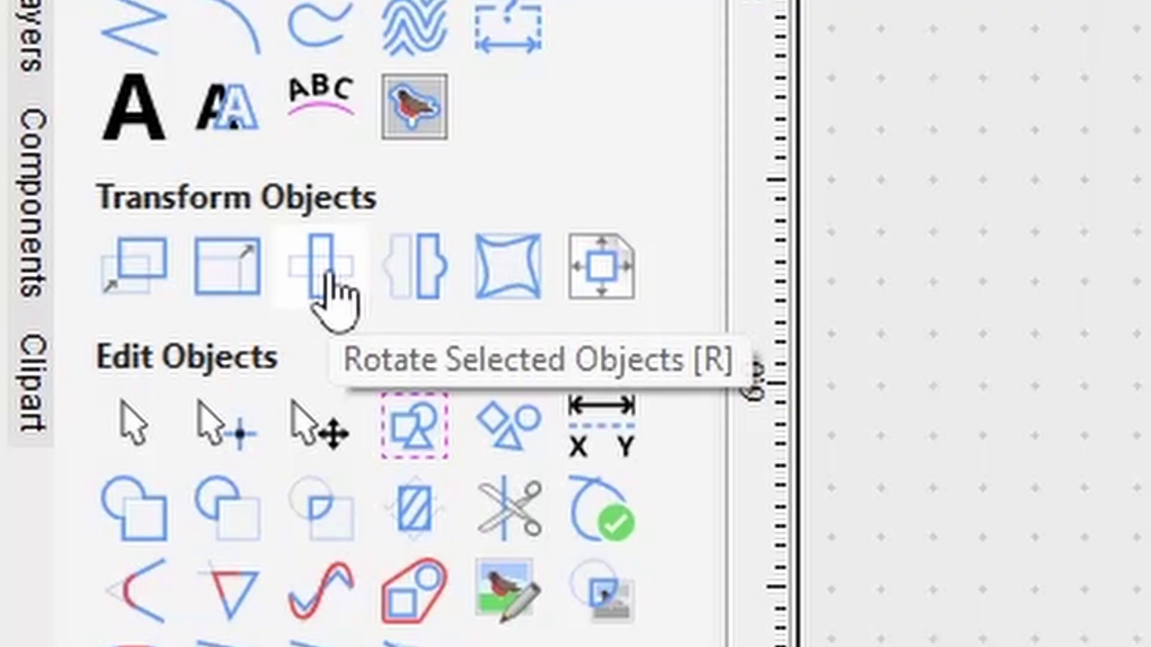
Rotate the number 5 by a relative angle of 90 degrees about its center.
{"action": "left_click", "coordinate": [329, 296]}
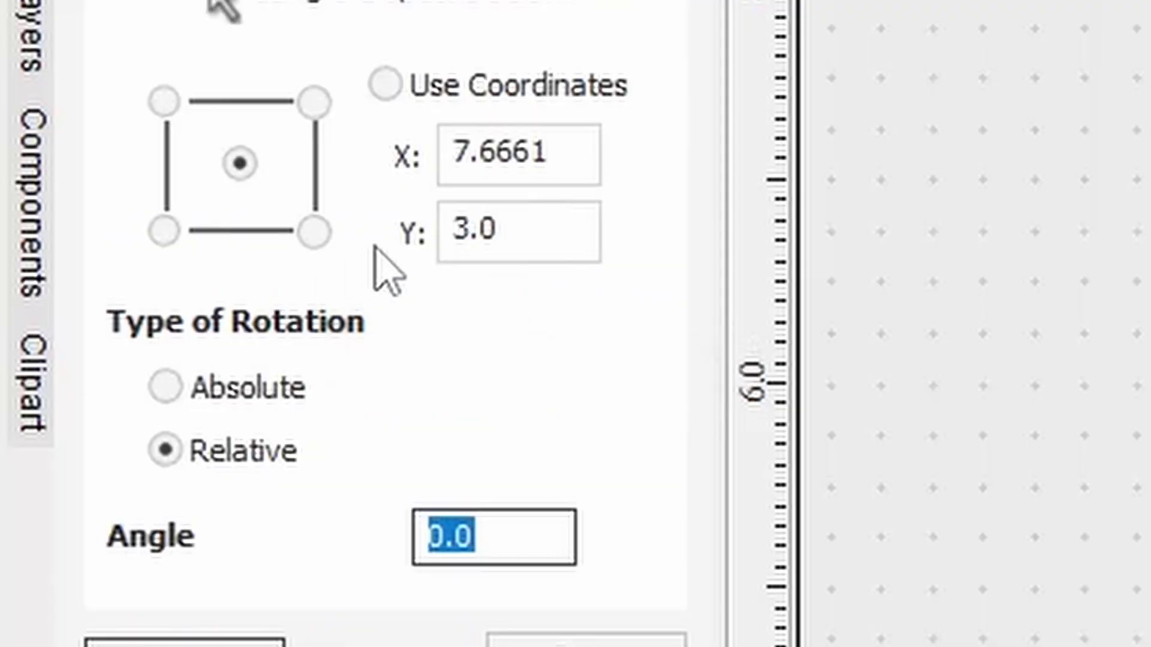
{"action": "left_click", "coordinate": [252, 399]}
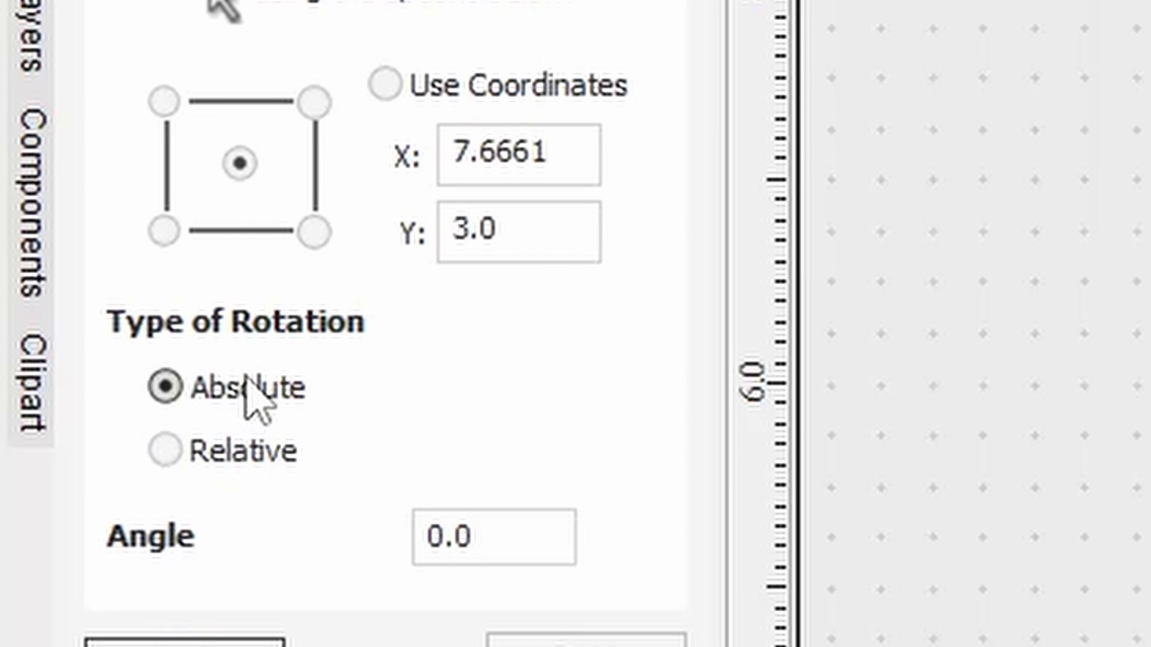
{"action": "left_click", "coordinate": [467, 537]}
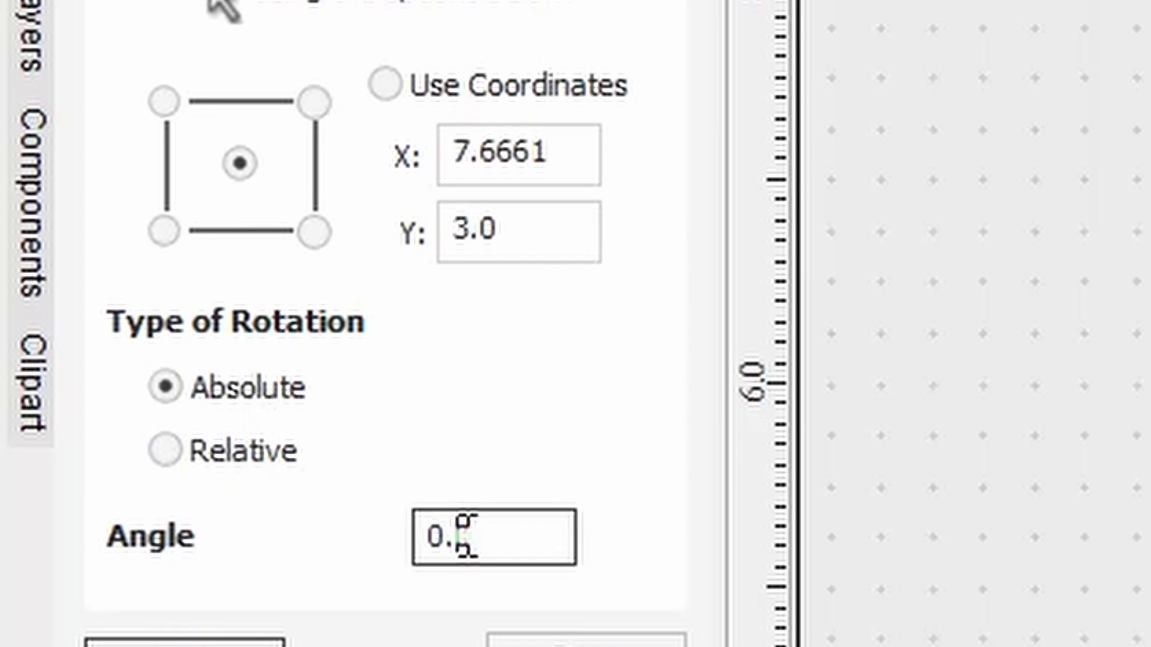
{"action": "left_click", "coordinate": [259, 442]}
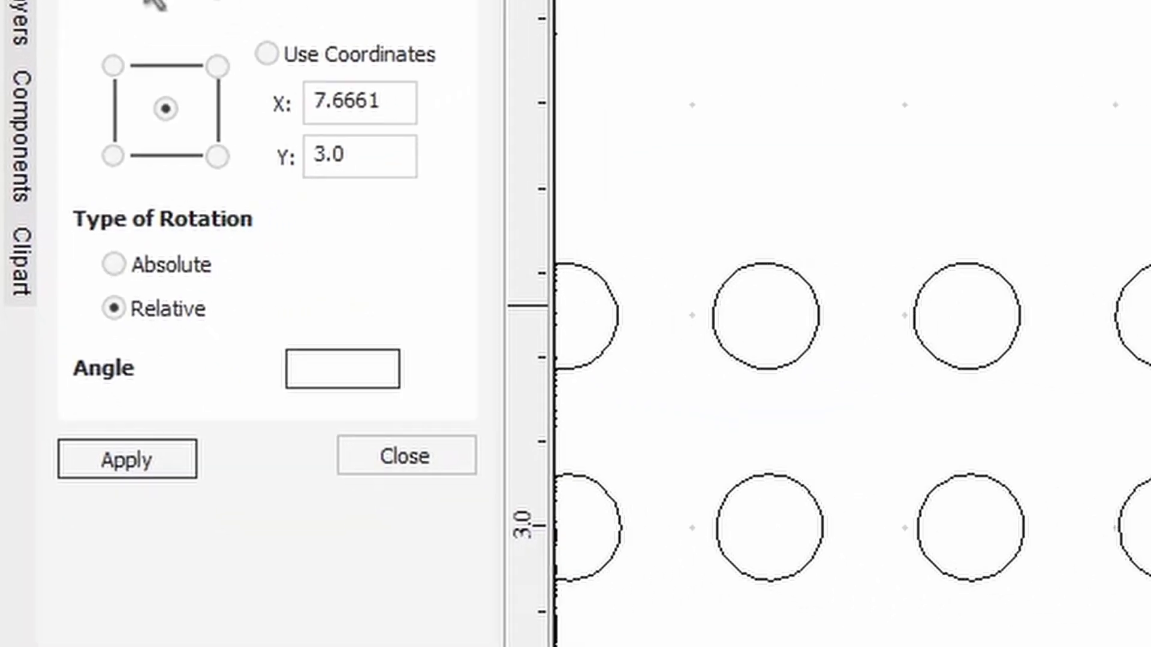
{"action": "type", "text": "90"}
{"action": "key", "text": "Return"}
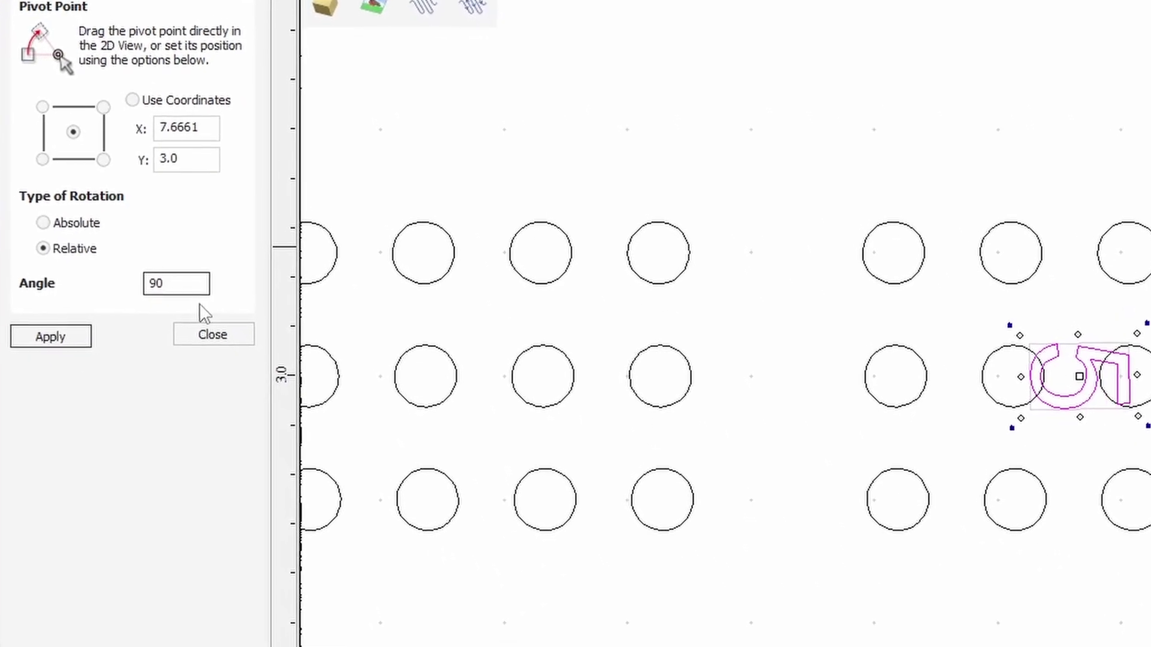
Move the rotated 5 into the gap after the top row's first hole column and start the next number text with 1.
{"action": "scroll", "coordinate": [971, 315], "scroll_direction": "down", "scroll_amount": 7}
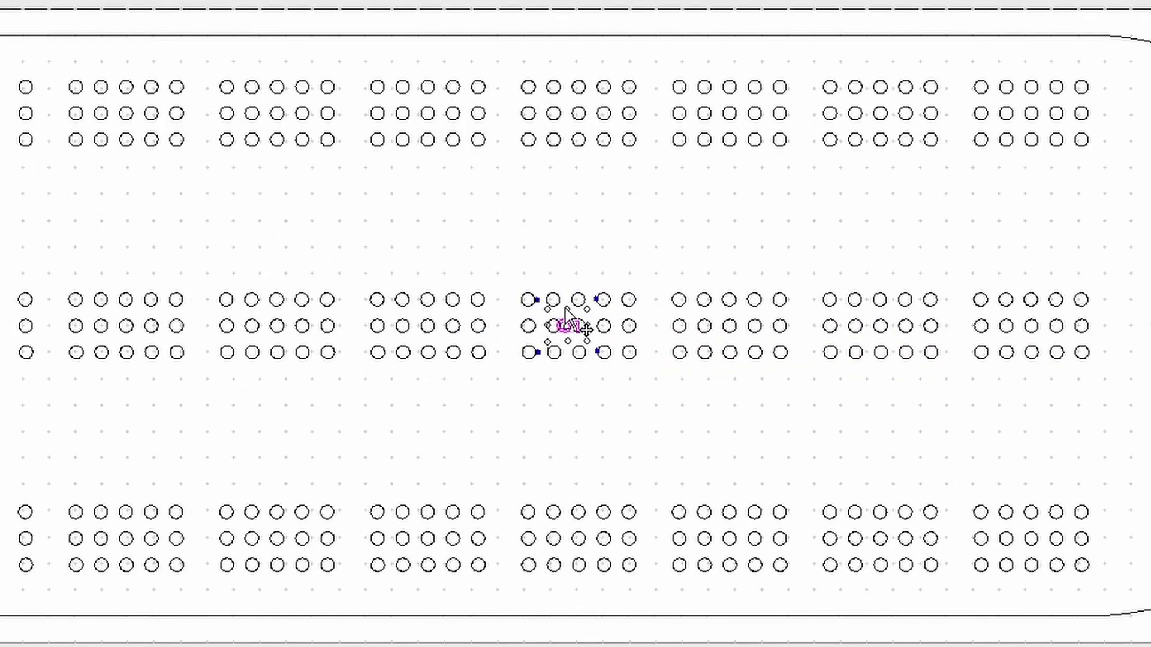
{"action": "middle_click_drag", "start_coordinate": [504, 293], "coordinate": [890, 444]}
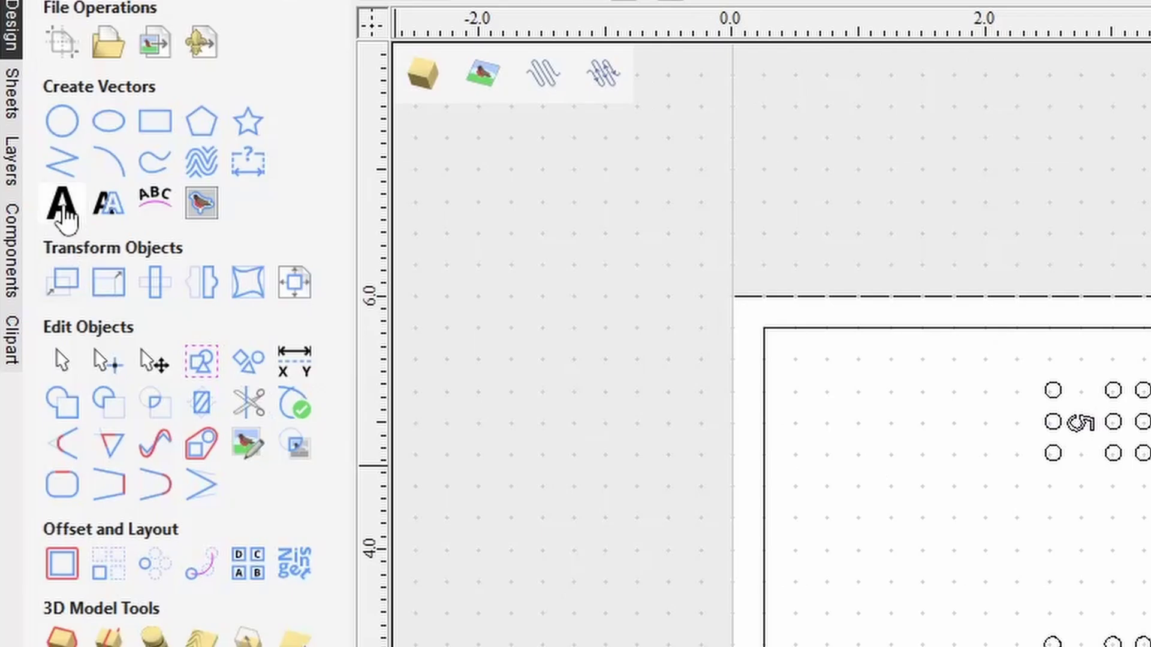
{"action": "left_click", "coordinate": [57, 201]}
{"action": "type", "text": "1"}
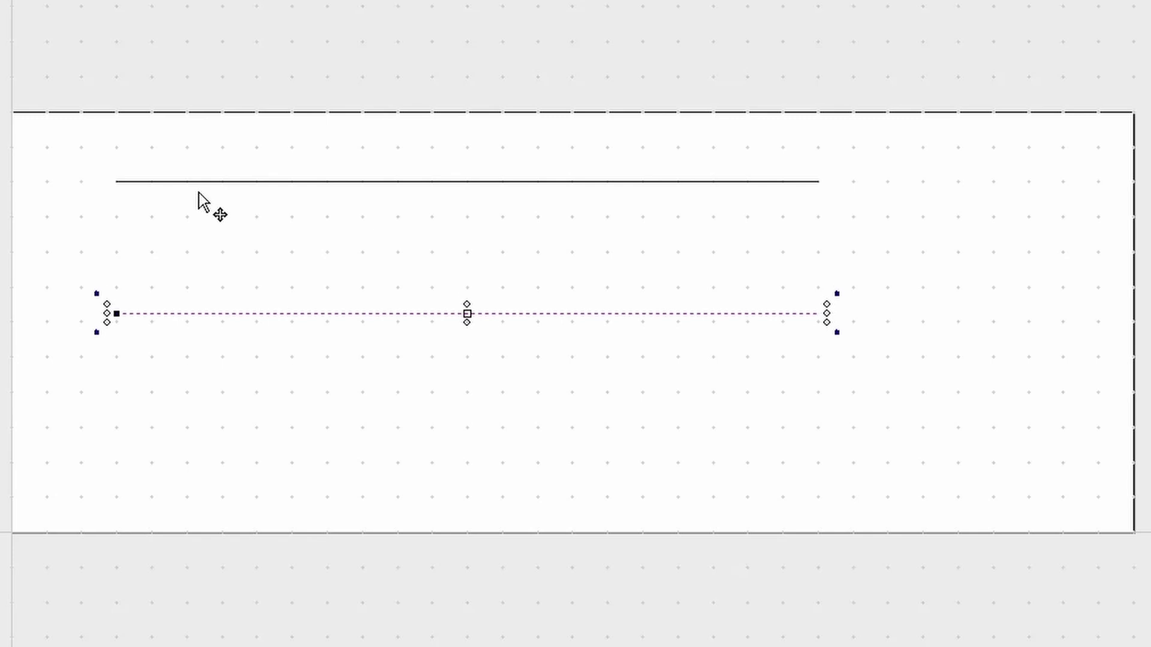
Nudge the copied line down to the board's mid-height and place another copy below it at Y 1.
{"action": "key", "text": "Down"}
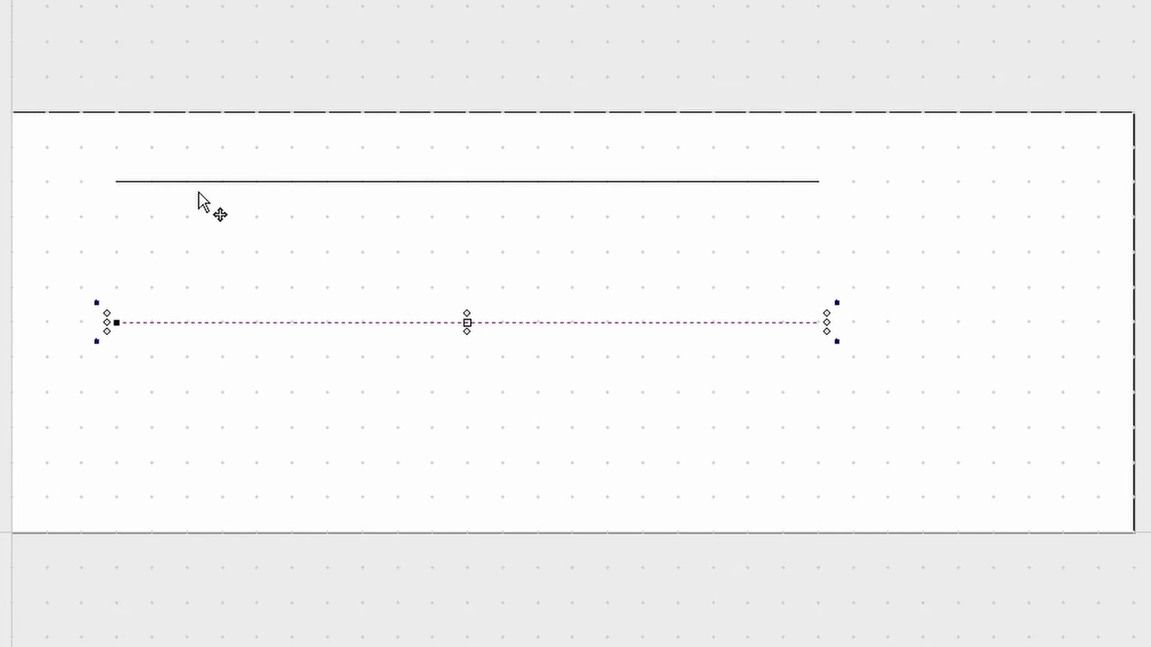
{"action": "key", "text": "Down"}
{"action": "key", "text": "Down"}
{"action": "key", "text": "Down"}
{"action": "key", "text": "Down"}
{"action": "key", "text": "Down"}
{"action": "key", "text": "Down"}
{"action": "key", "text": "Down"}
{"action": "key", "text": "Down"}
{"action": "key", "text": "Down"}
{"action": "key", "text": "Down"}
{"action": "key", "text": "Down"}
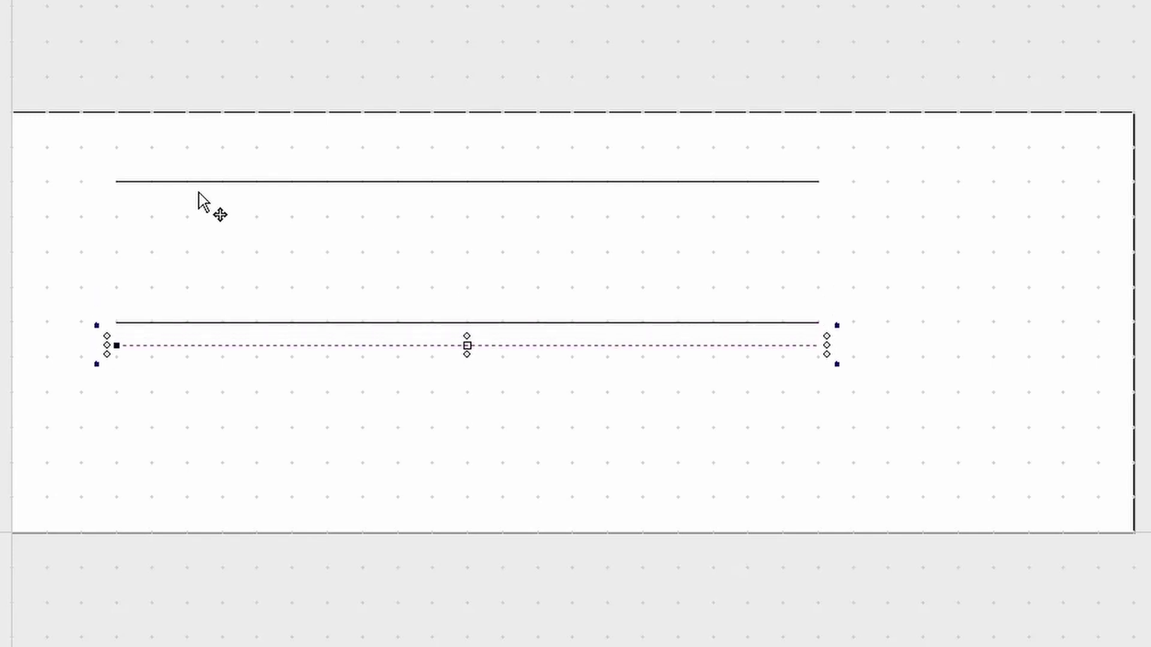
{"action": "key", "text": "Down"}
{"action": "key", "text": "Down"}
{"action": "key", "text": "Down"}
{"action": "key", "text": "Down"}
{"action": "key", "text": "Down"}
{"action": "key", "text": "Down"}
{"action": "key", "text": "Down"}
{"action": "key", "text": "Down"}
{"action": "key", "text": "Down"}
{"action": "key", "text": "Down"}
{"action": "key", "text": "Down"}
{"action": "key", "text": "Down"}
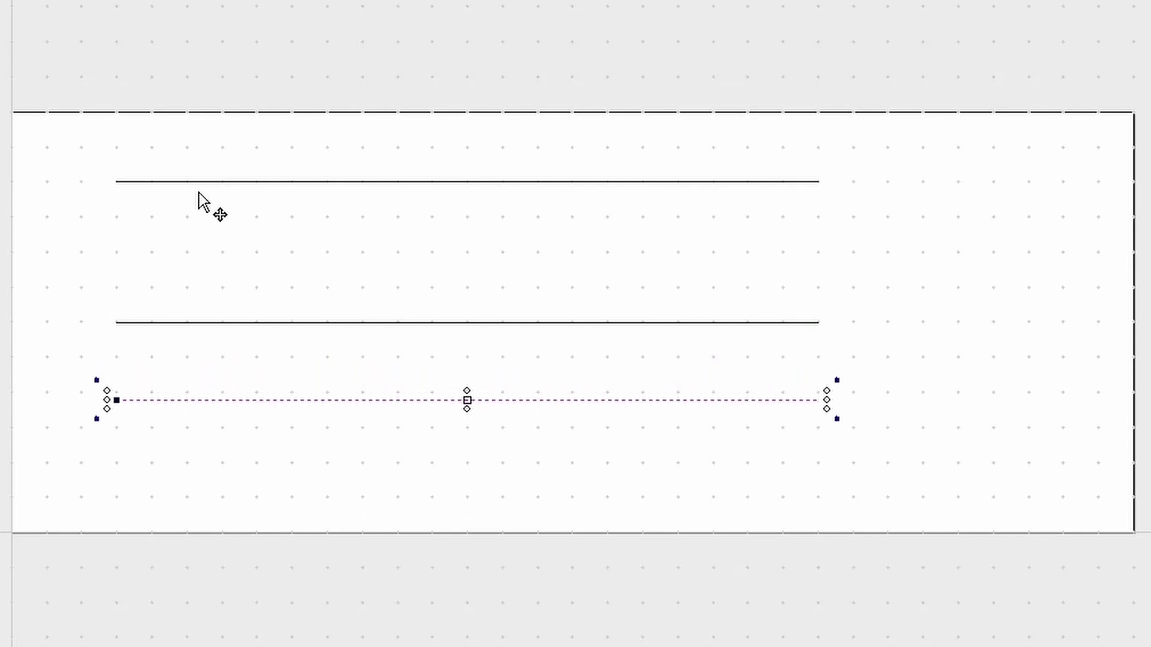
{"action": "key", "text": "Down"}
{"action": "key", "text": "Down"}
{"action": "key", "text": "Down"}
{"action": "key", "text": "Down"}
{"action": "key", "text": "Down"}
{"action": "key", "text": "Down"}
{"action": "key", "text": "Down"}
{"action": "key", "text": "Down"}
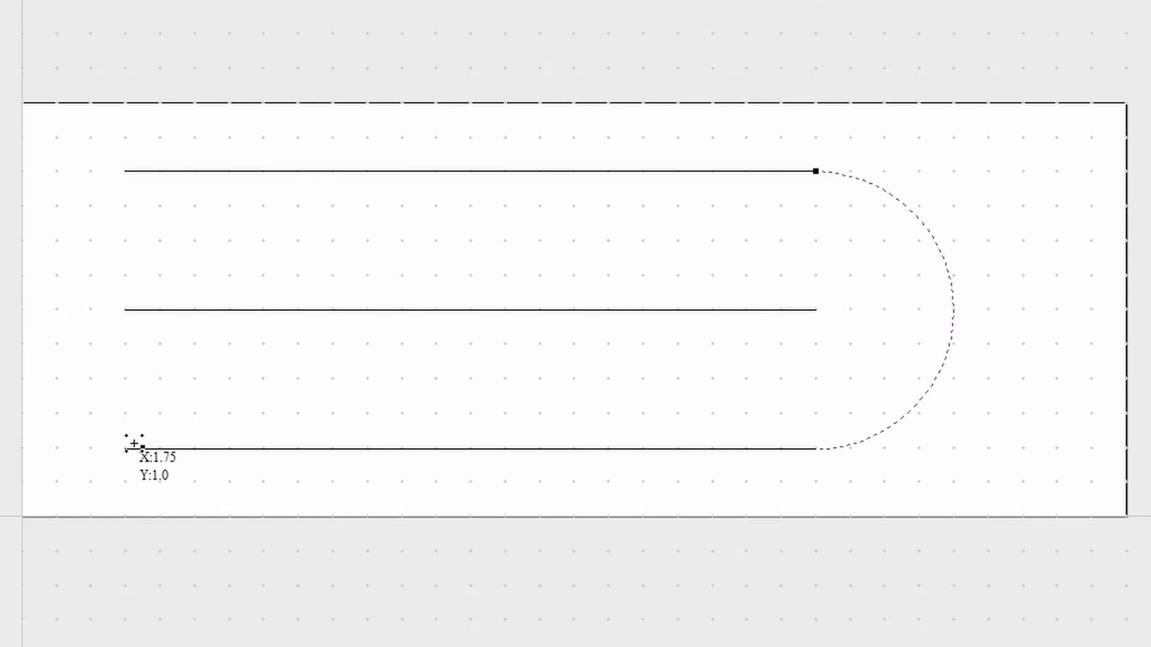
Draw an arc with a radius of about 1 inch connecting the left ends of the lower and middle lines.
{"action": "scroll", "coordinate": [135, 443], "scroll_direction": "up", "scroll_amount": 2}
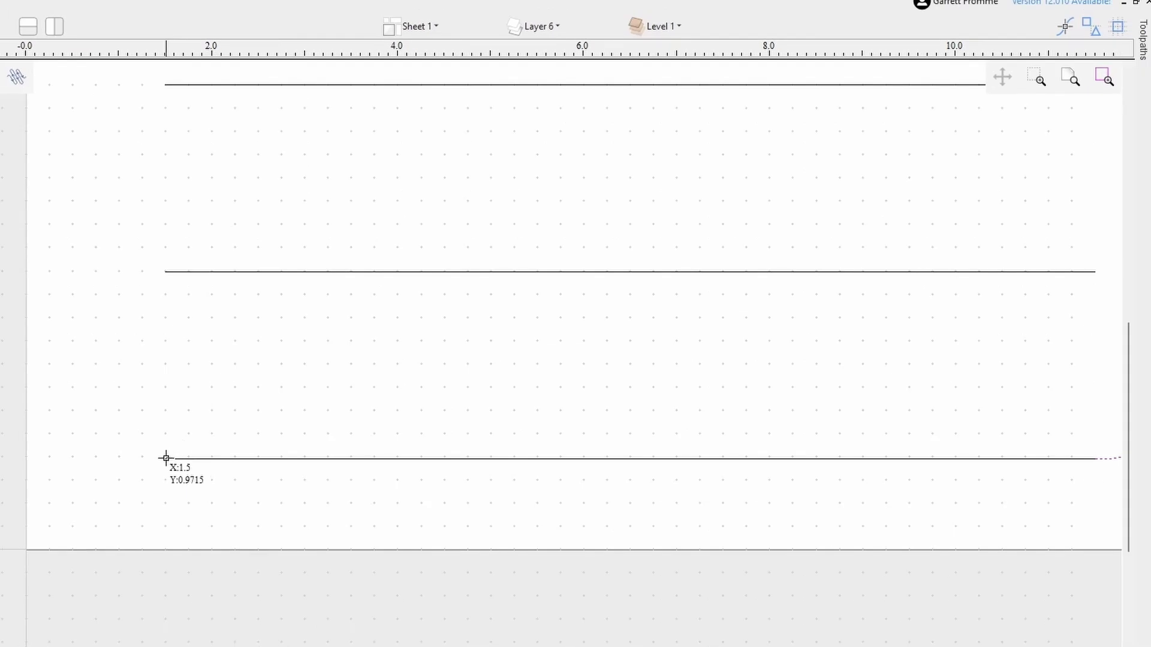
{"action": "left_click", "coordinate": [166, 459]}
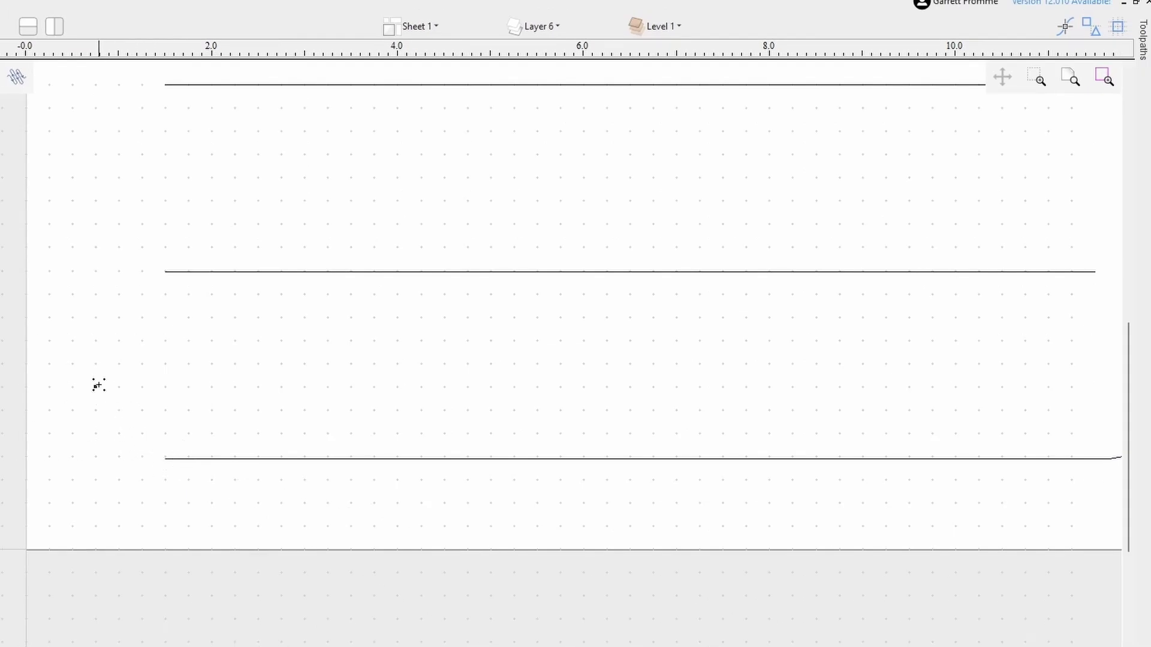
{"action": "left_click", "coordinate": [166, 274]}
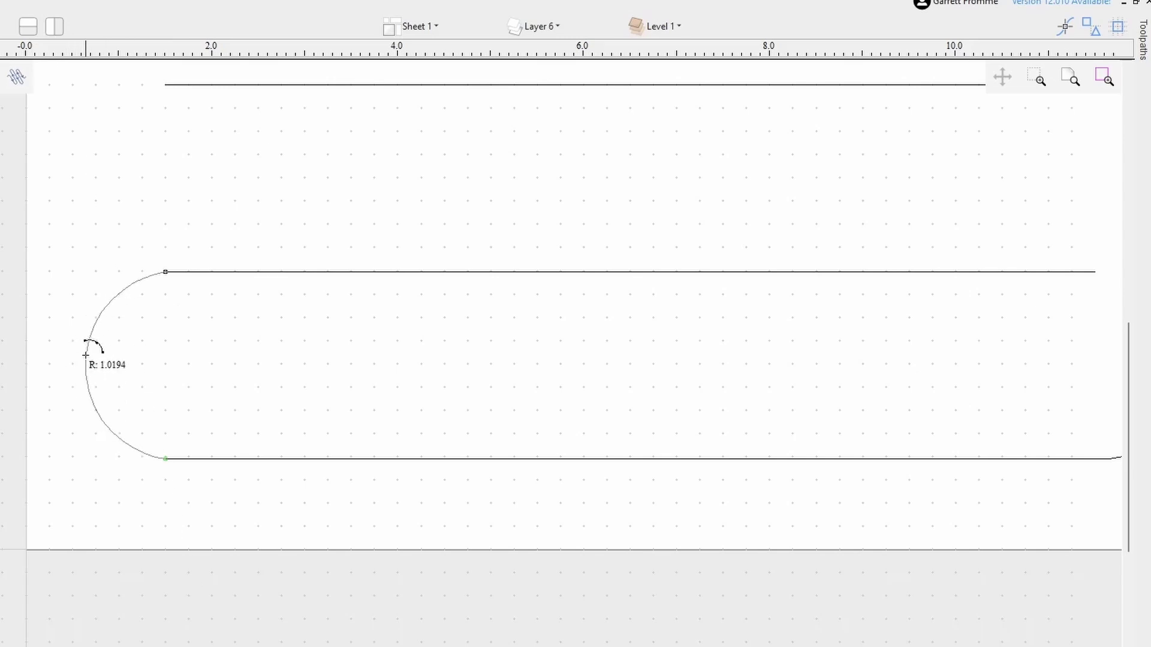
{"action": "left_click", "coordinate": [84, 367]}
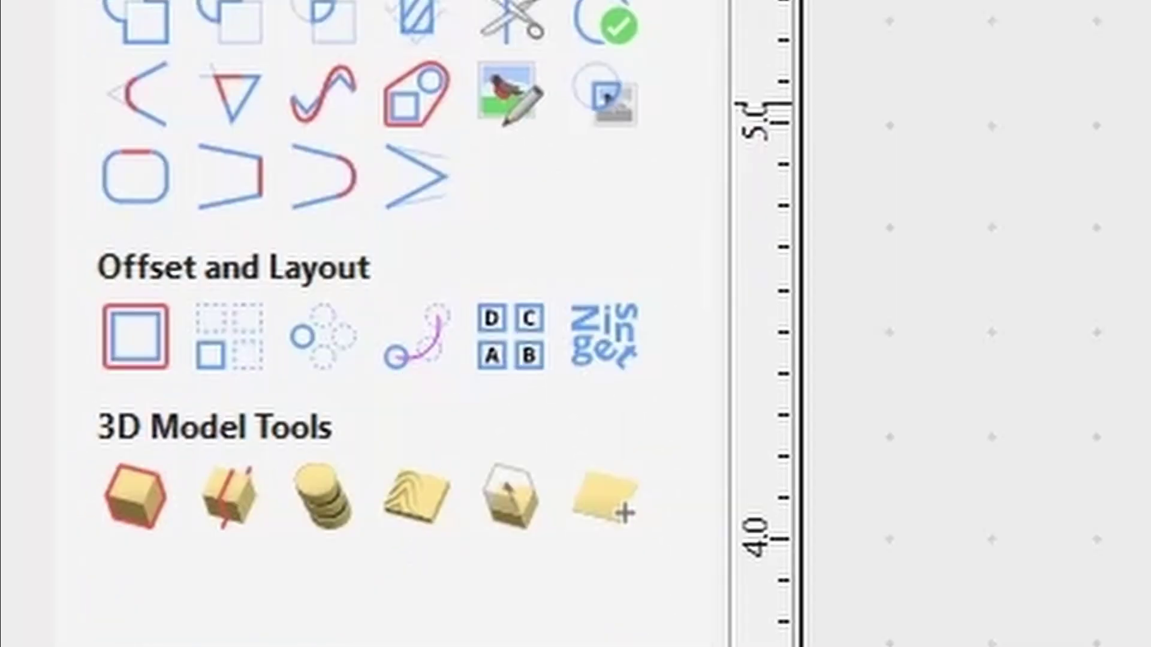
Copy the column of three holes along the upper line with 43 copies aligned to the curve.
{"action": "left_click", "coordinate": [397, 599]}
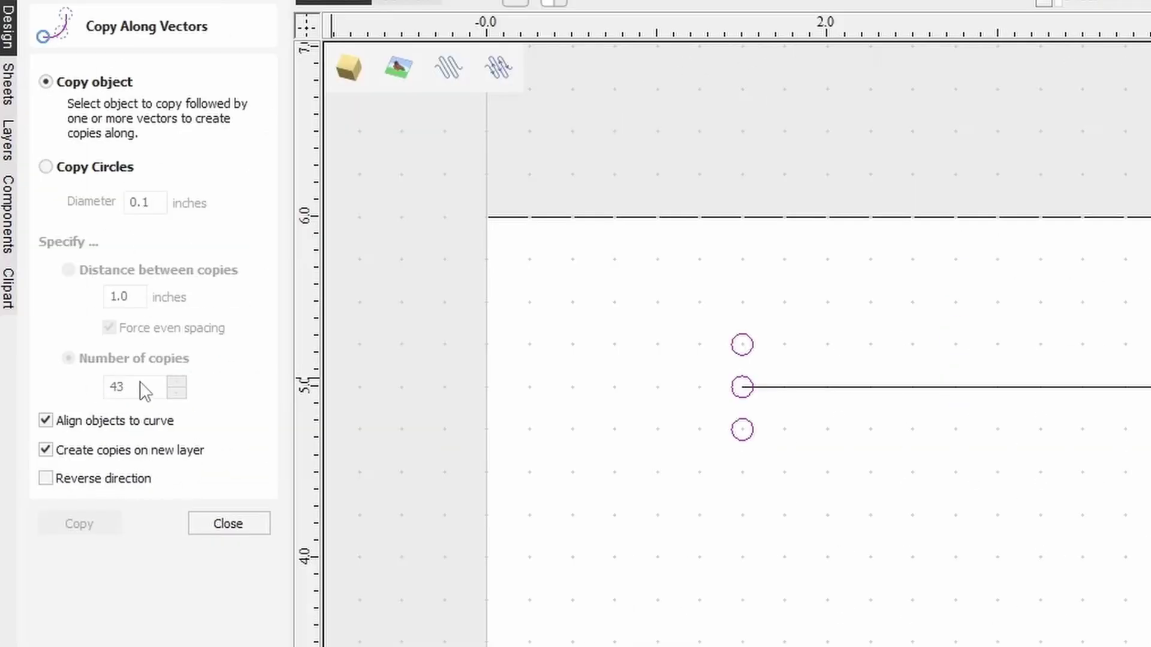
{"action": "left_click", "coordinate": [843, 387], "text": "shift"}
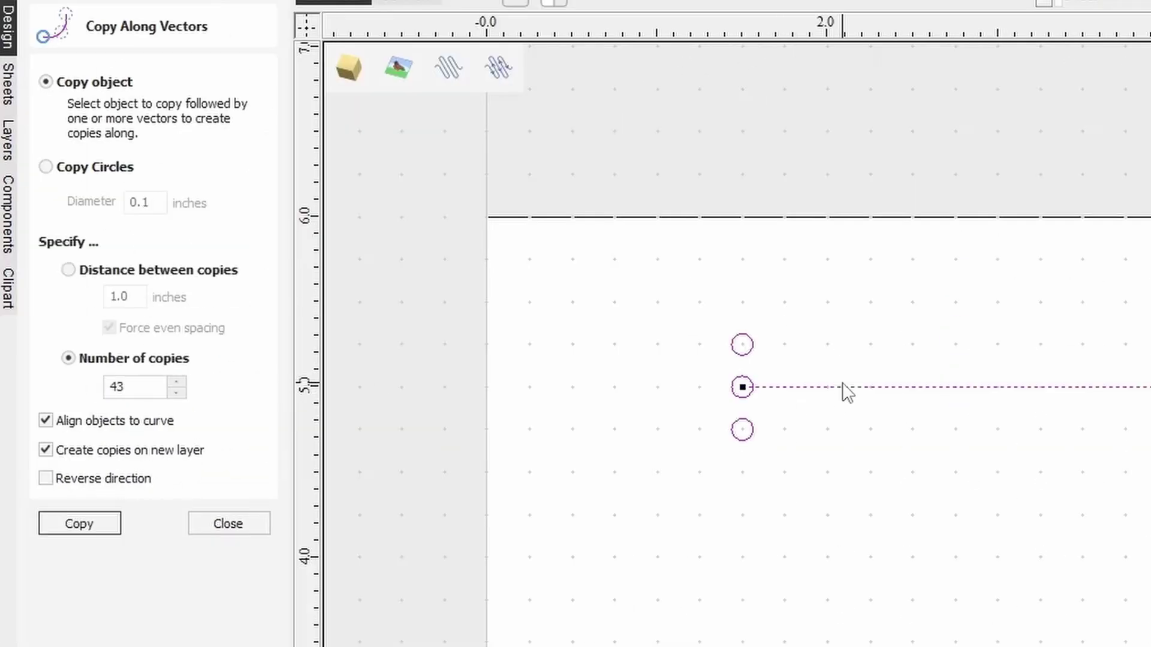
{"action": "left_click", "coordinate": [78, 526]}
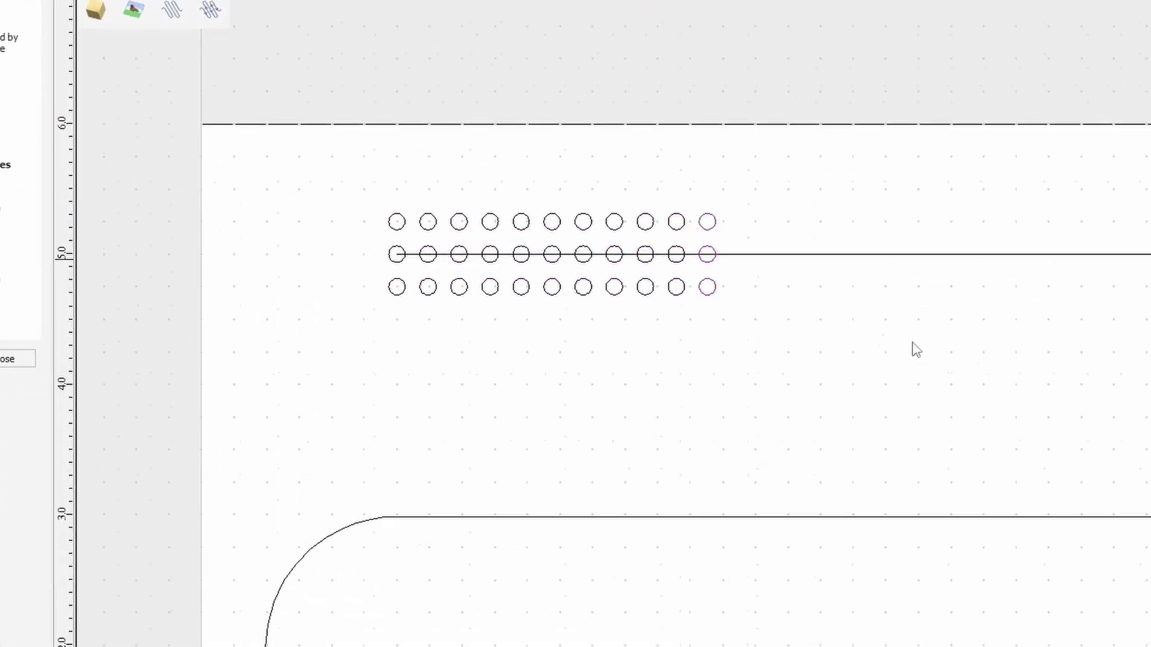
{"action": "scroll", "coordinate": [699, 267], "scroll_direction": "down", "scroll_amount": 2}
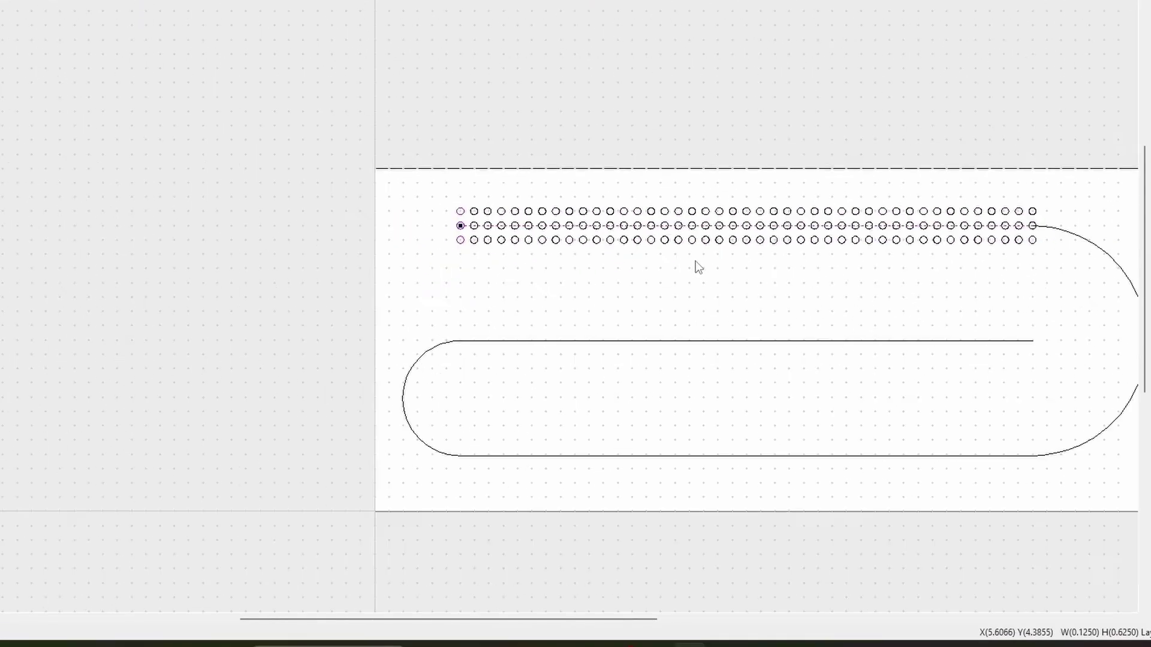
Copy the last hole column of the upper line along the large right-hand arc with 15 copies.
{"action": "middle_click_drag", "start_coordinate": [627, 270], "coordinate": [175, 279]}
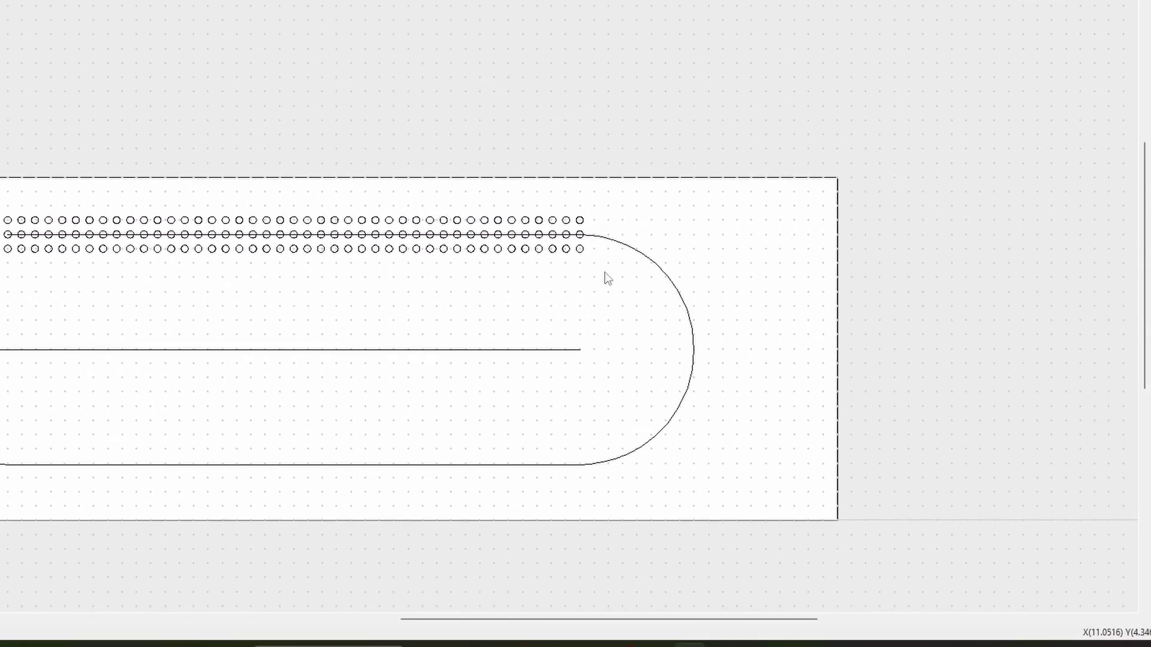
{"action": "left_click", "coordinate": [581, 248]}
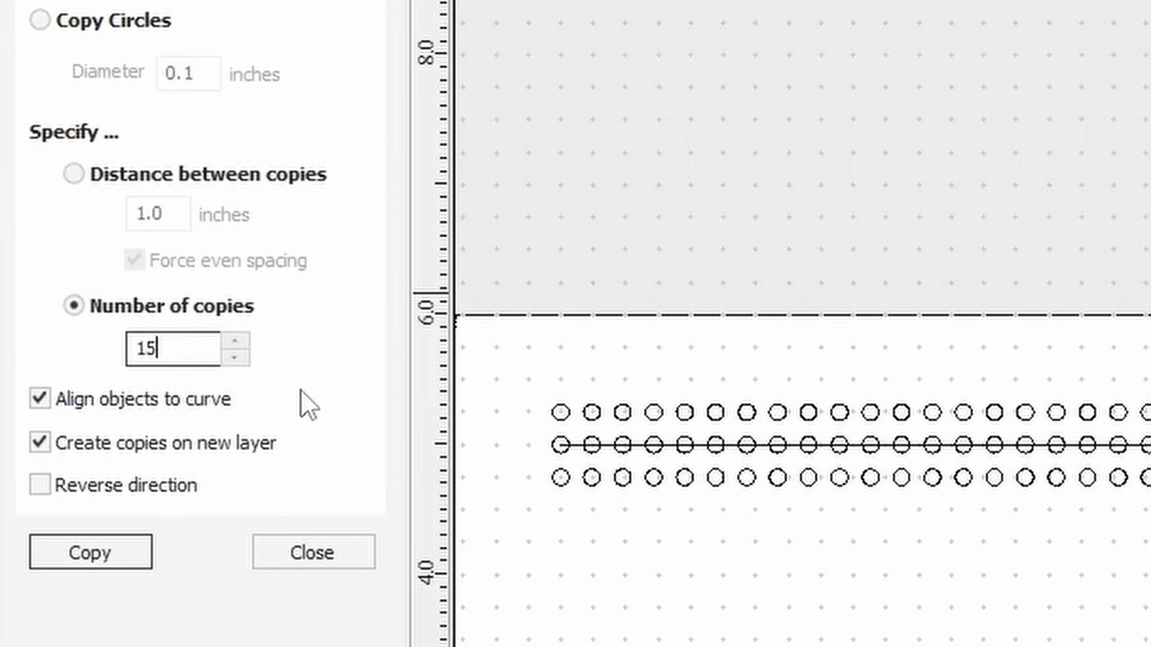
{"action": "left_click", "coordinate": [120, 557]}
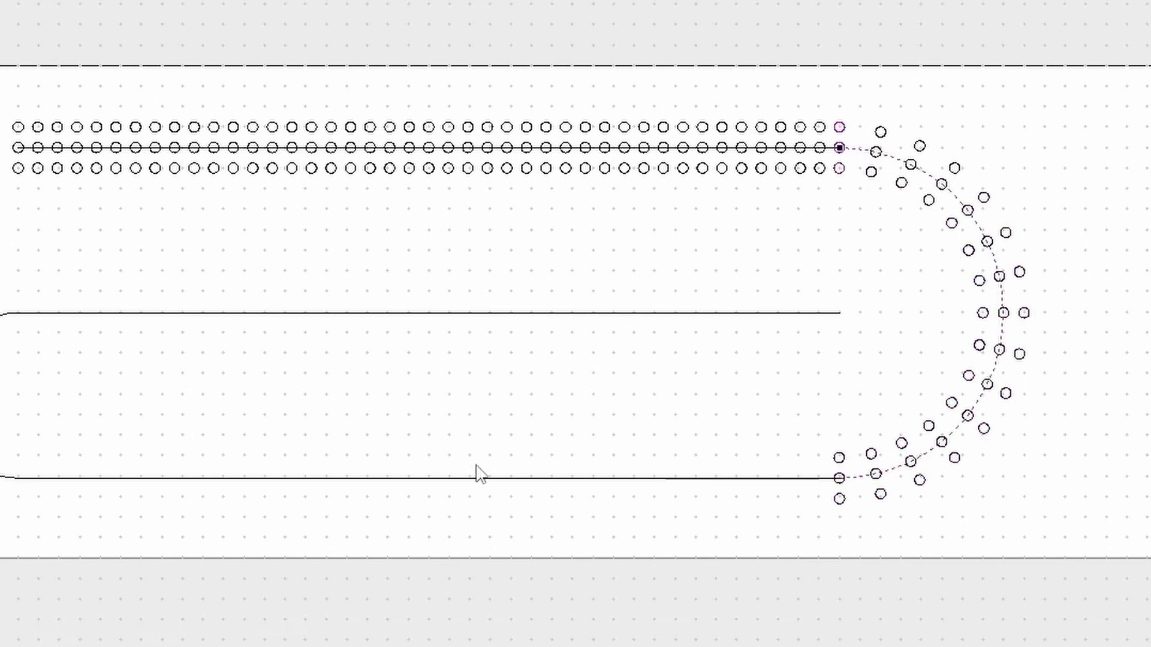
Select the hole column at the arc's lower end and the lower line as the next object and path to copy along.
{"action": "left_click", "coordinate": [473, 478]}
{"action": "left_click", "coordinate": [830, 422]}
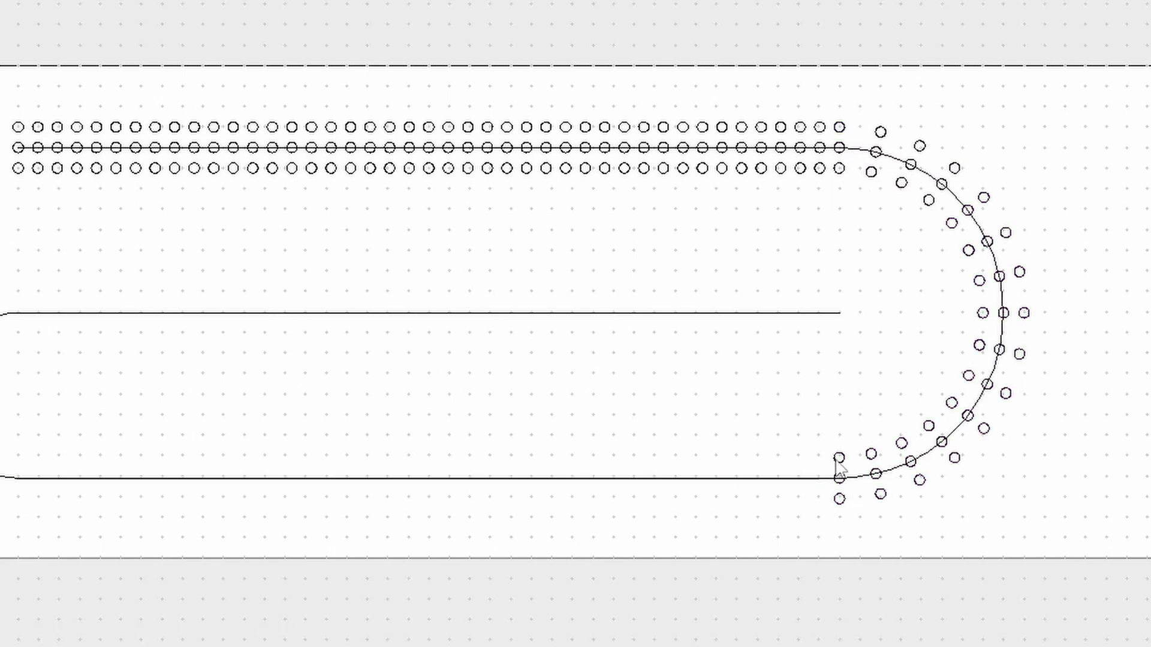
{"action": "left_click", "coordinate": [715, 478]}
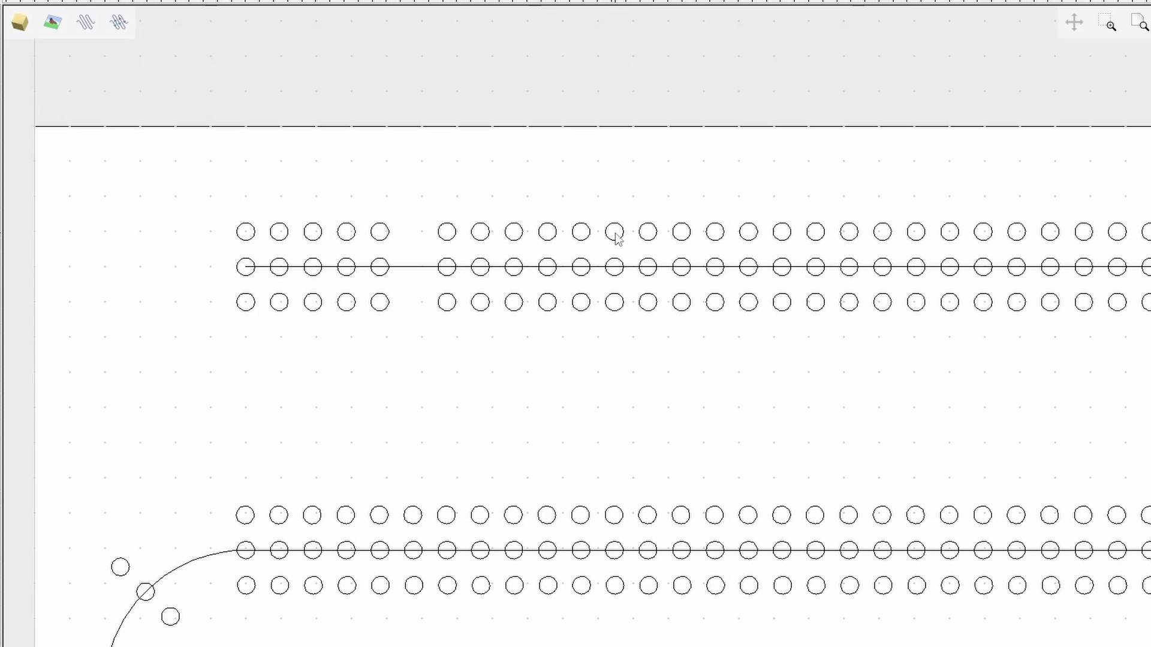
Remove hole columns to leave gaps between groups of five, and delete the guide lines and arcs.
{"action": "left_click", "coordinate": [792, 428]}
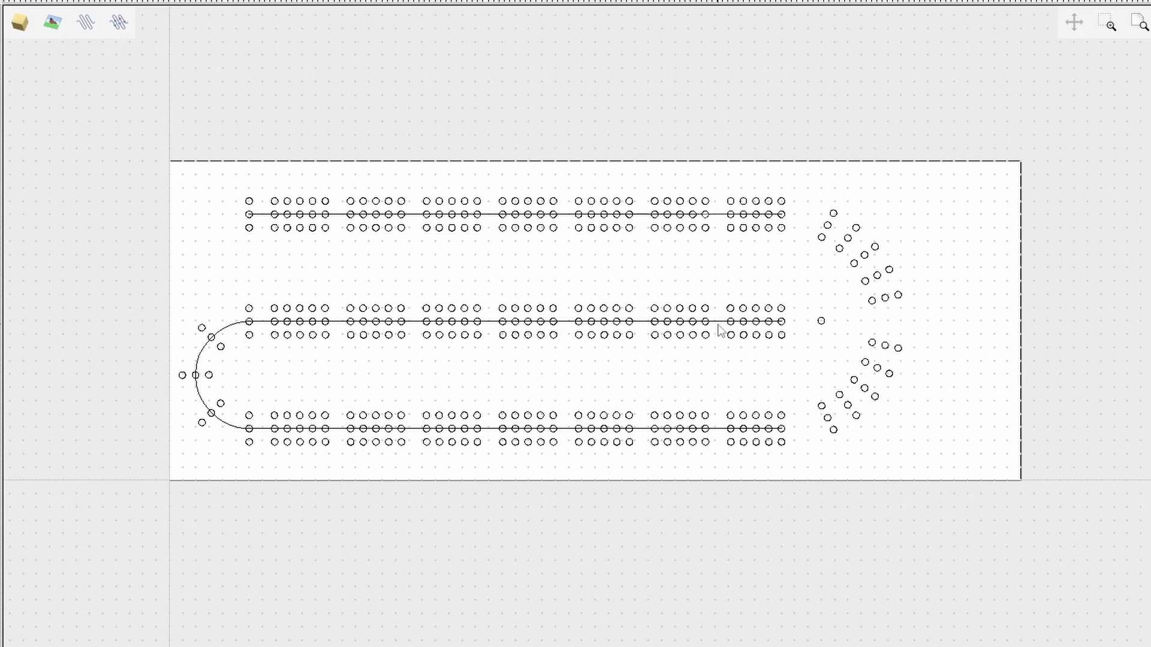
{"action": "left_click", "coordinate": [717, 213]}
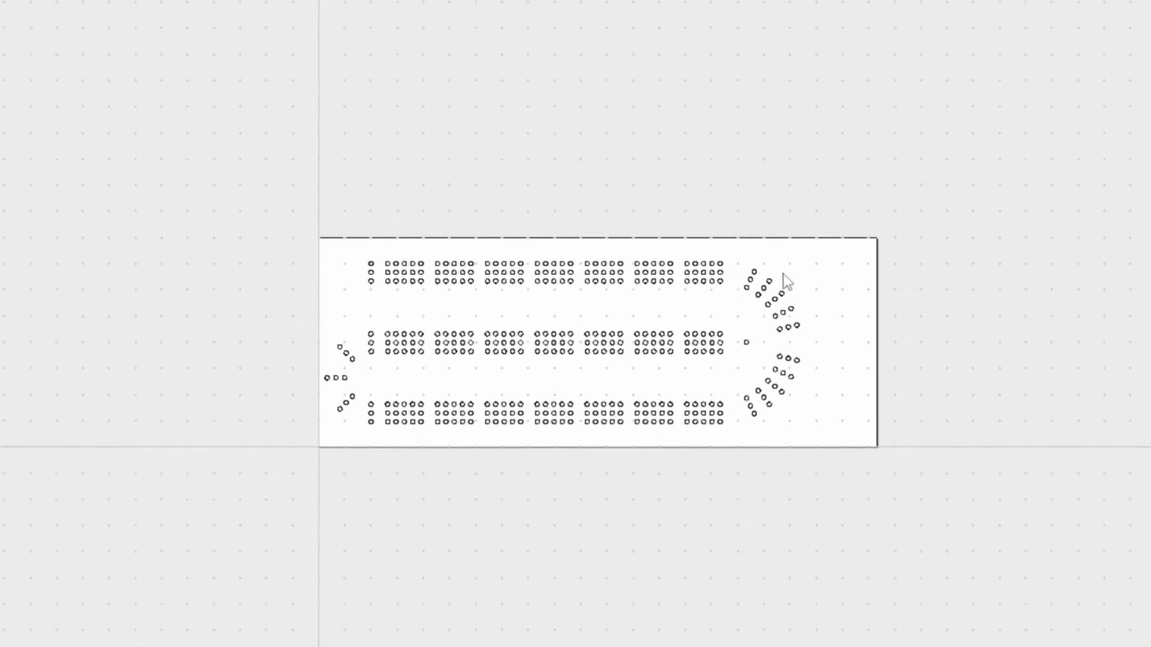
Select all the holes and center the whole pattern on the material in both directions.
{"action": "left_click_drag", "start_coordinate": [878, 211], "coordinate": [376, 403]}
{"action": "left_click_drag", "start_coordinate": [747, 480], "coordinate": [748, 481]}
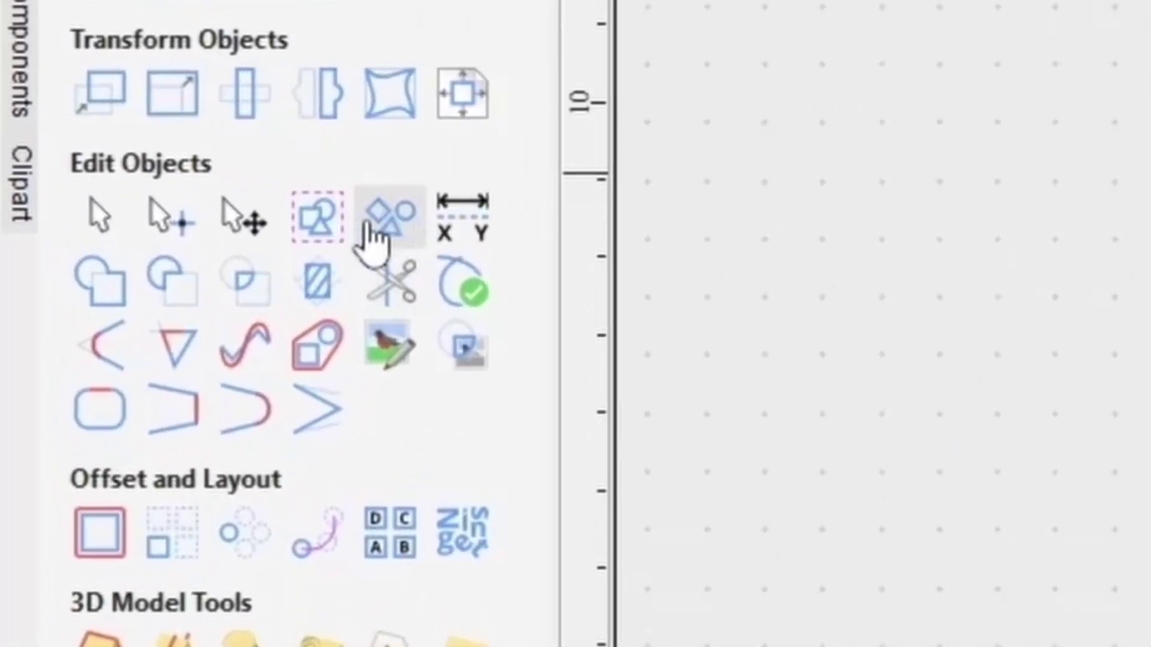
{"action": "left_click", "coordinate": [462, 93]}
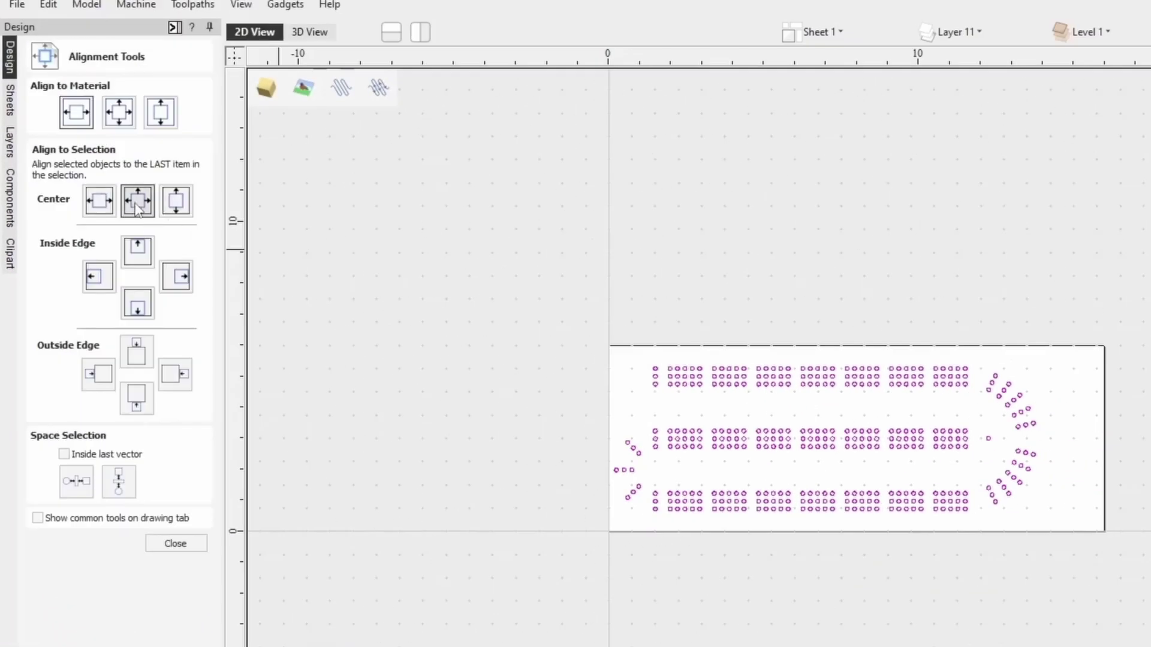
{"action": "left_click", "coordinate": [119, 112]}
{"action": "left_click", "coordinate": [176, 543]}
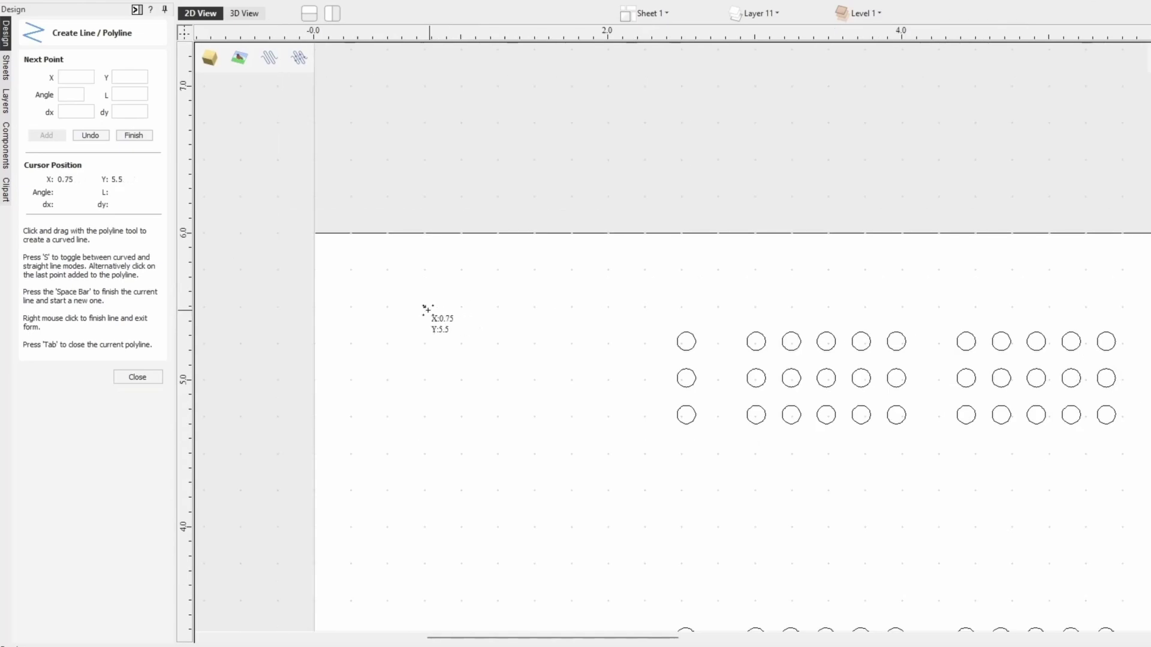
Draw a closed rectangular polyline around the holes with corners at (0.25, 5.75), (12.75, 5.75), (12.75, 0.25) and (0.25, 0.25).
{"action": "left_click", "coordinate": [351, 269]}
{"action": "scroll", "coordinate": [443, 305], "scroll_direction": "down", "scroll_amount": 5}
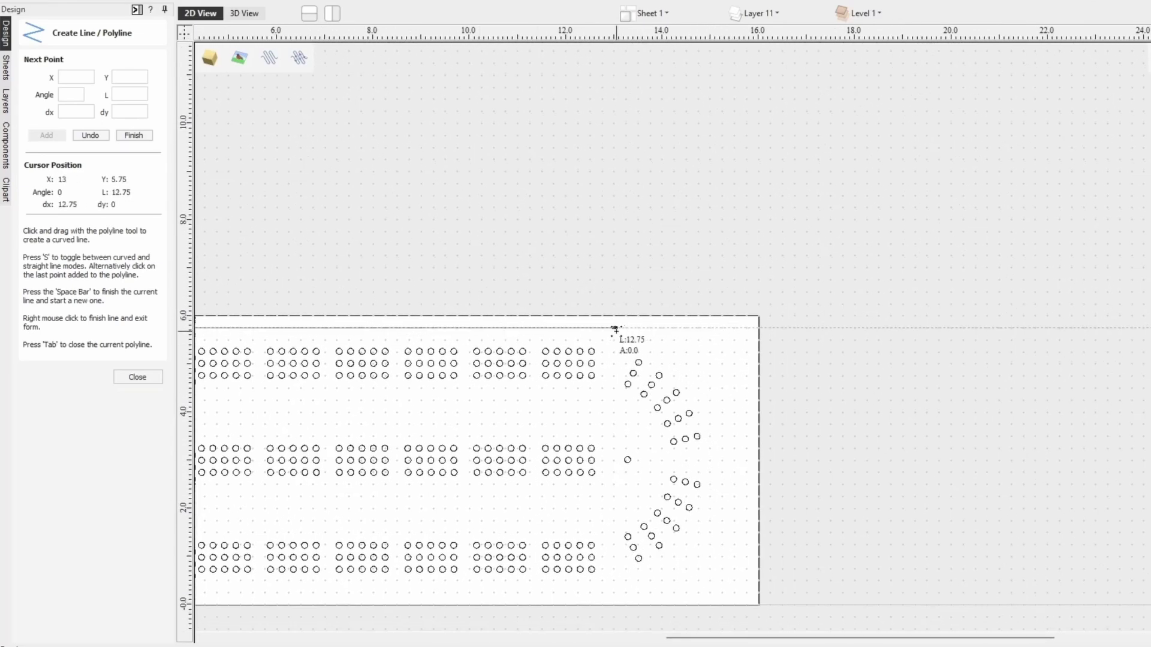
{"action": "middle_click_drag", "start_coordinate": [647, 540], "coordinate": [797, 381]}
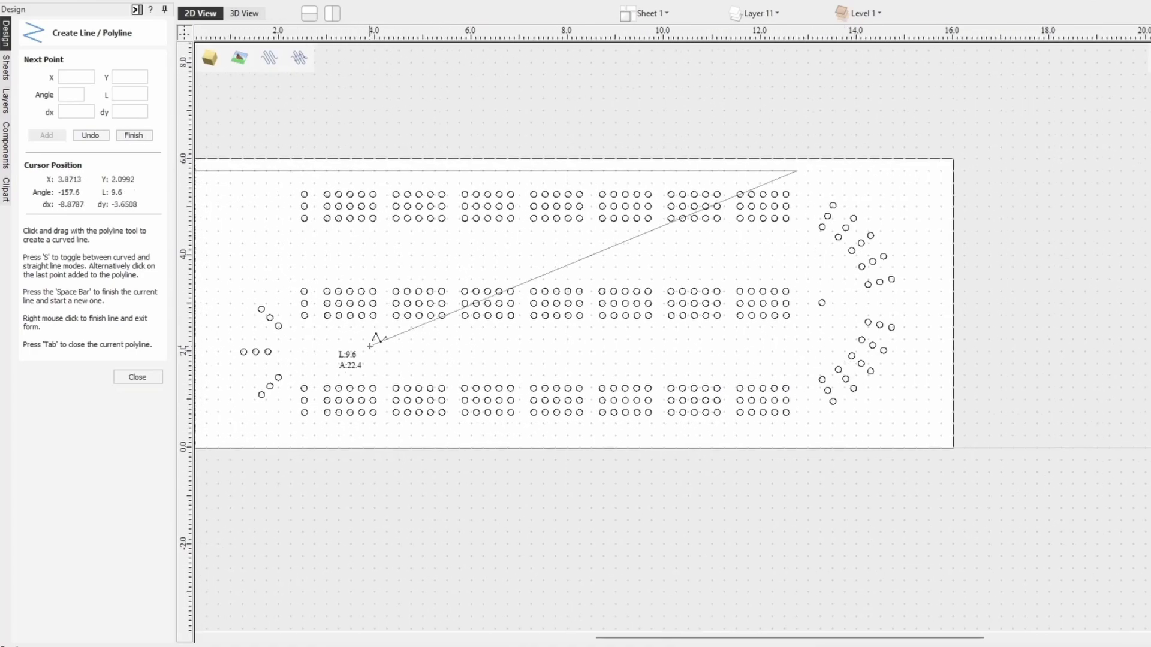
{"action": "left_click", "coordinate": [796, 436]}
{"action": "middle_click_drag", "start_coordinate": [343, 434], "coordinate": [747, 424]}
{"action": "left_click", "coordinate": [598, 427]}
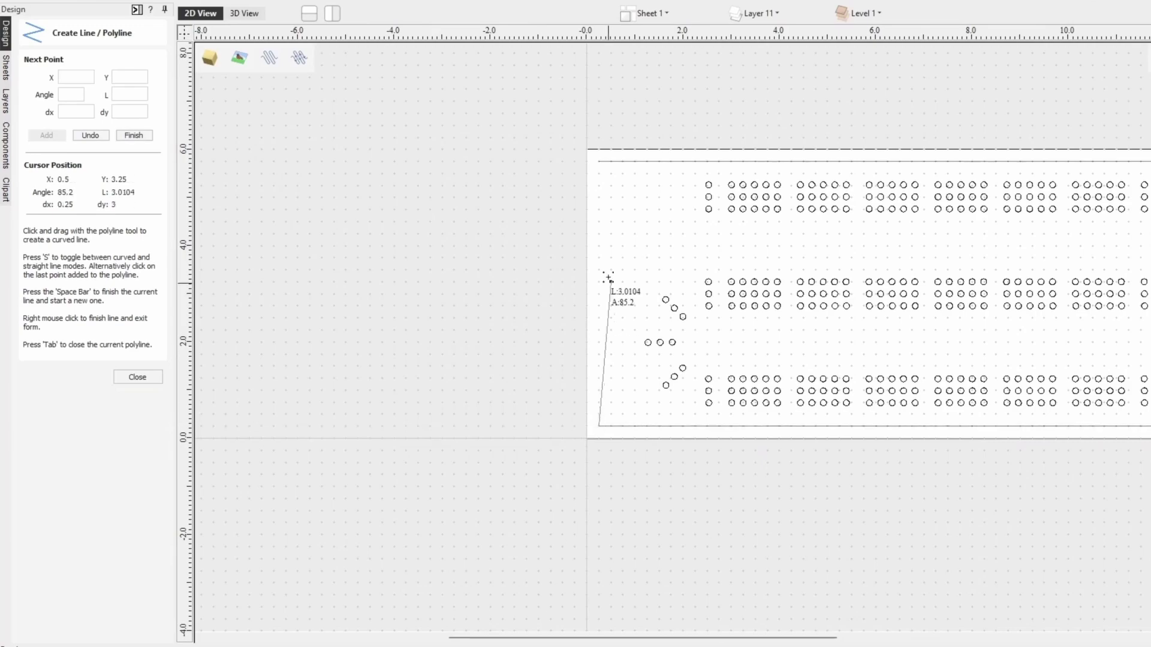
{"action": "left_click", "coordinate": [598, 161]}
{"action": "left_click", "coordinate": [138, 377]}
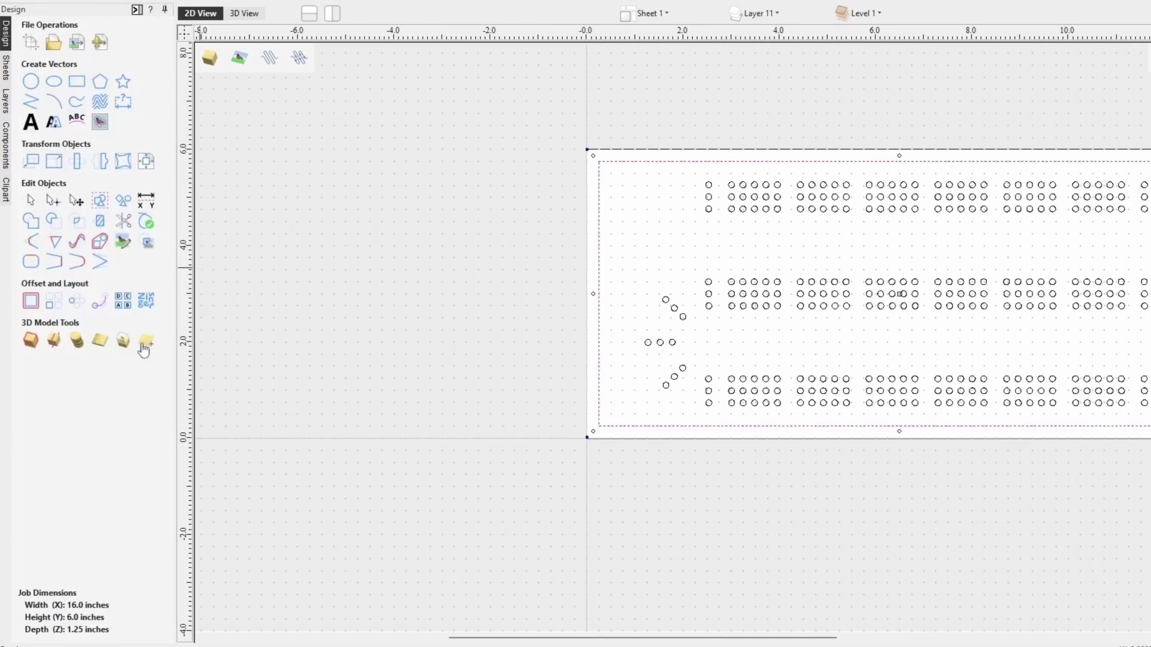
Cut the outline at its lower-right corner node and delete the rectangle's right-hand vertical edge.
{"action": "middle_click_drag", "start_coordinate": [1032, 205], "coordinate": [381, 286]}
{"action": "key", "text": "n"}
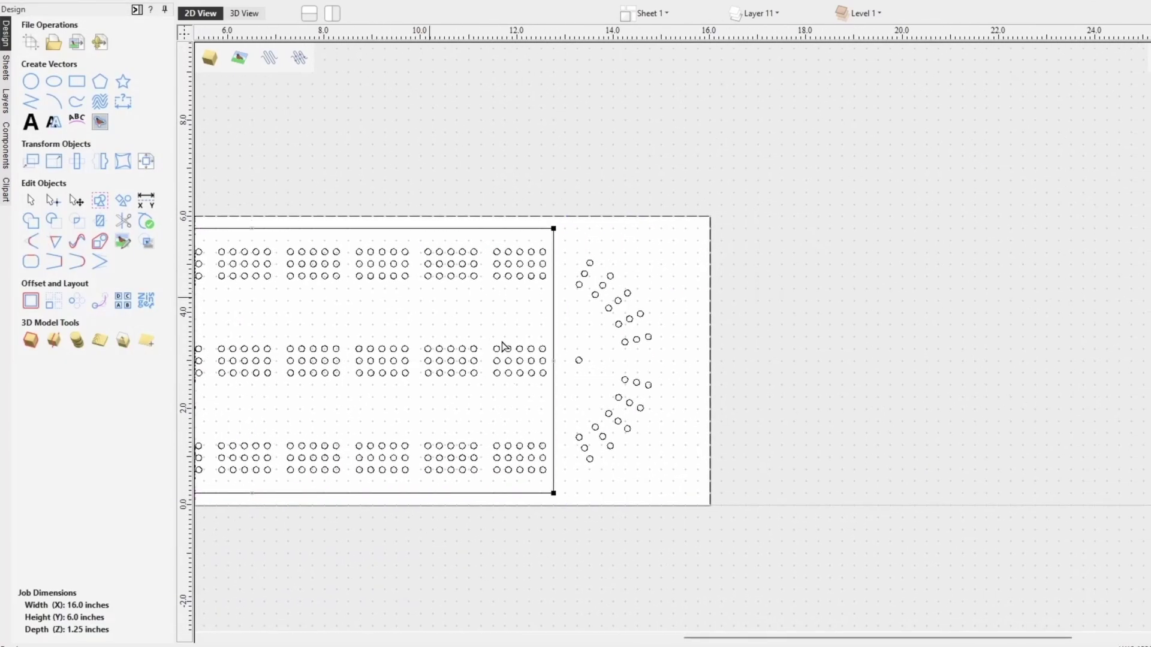
{"action": "scroll", "coordinate": [542, 483], "scroll_direction": "up", "scroll_amount": 4}
{"action": "scroll", "coordinate": [564, 501], "scroll_direction": "up", "scroll_amount": 2}
{"action": "right_click", "coordinate": [543, 505]}
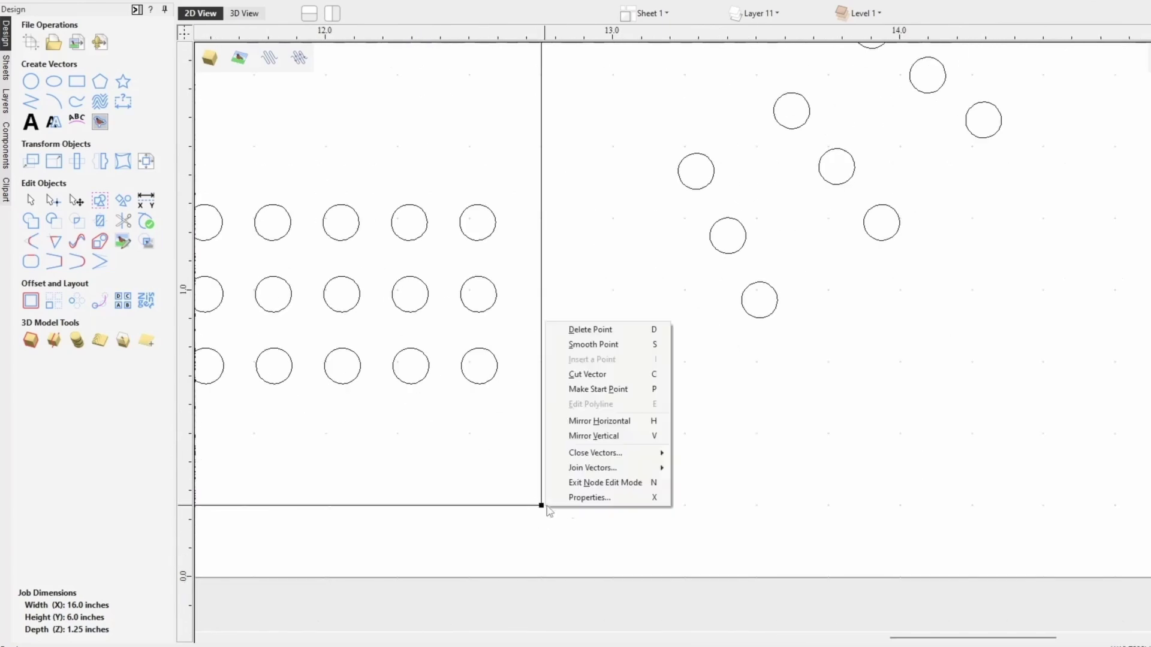
{"action": "left_click", "coordinate": [602, 375]}
{"action": "scroll", "coordinate": [595, 305], "scroll_direction": "down", "scroll_amount": 5}
{"action": "left_click", "coordinate": [595, 306]}
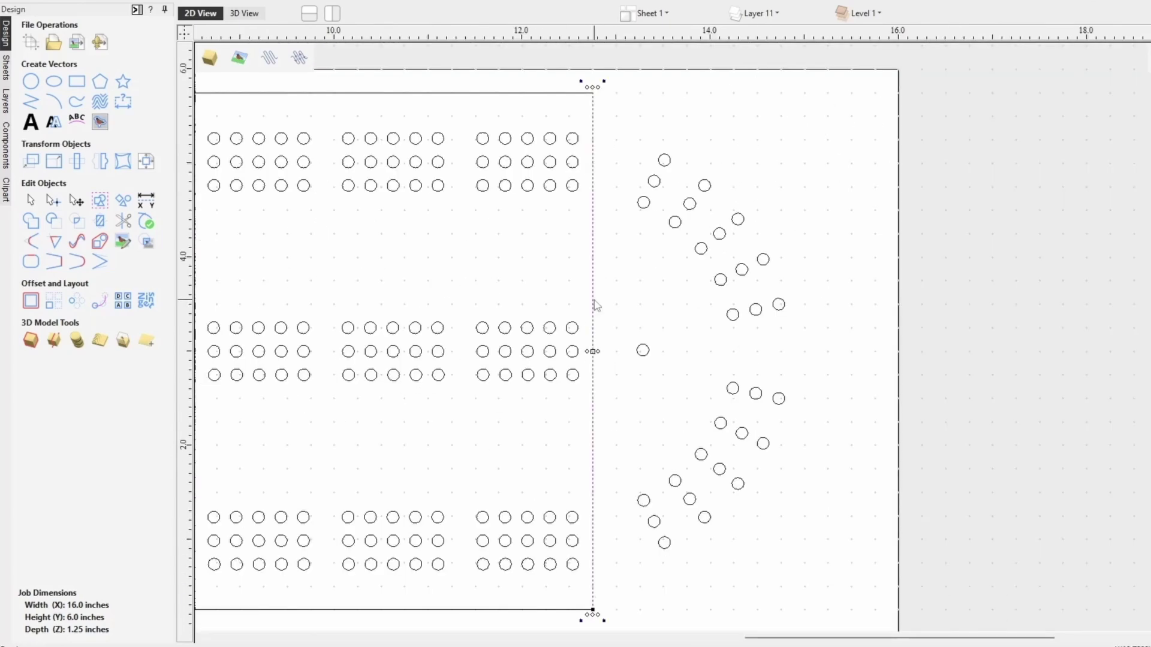
{"action": "key", "text": "Delete"}
Close the outline's open right end with a three-point arc from (12.75, 5.75) to (12.75, 0.25), bulging outward with a radius of about 2.75 inches.
{"action": "key", "text": "a"}
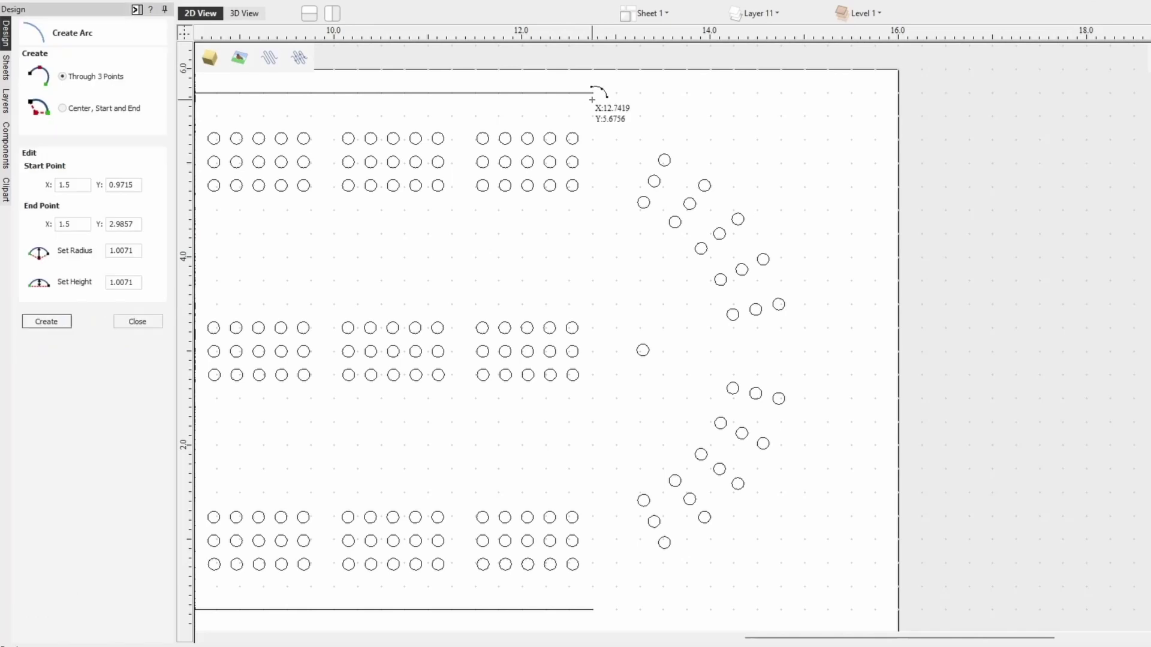
{"action": "left_click", "coordinate": [596, 94]}
{"action": "left_click", "coordinate": [590, 608]}
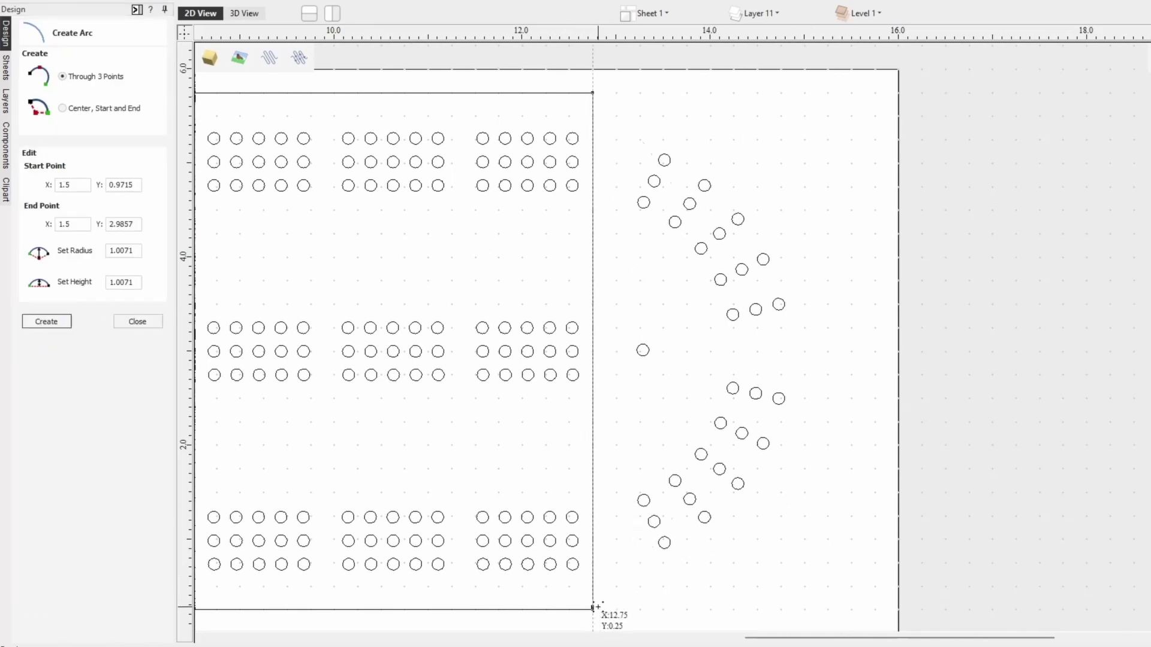
{"action": "left_click", "coordinate": [836, 412]}
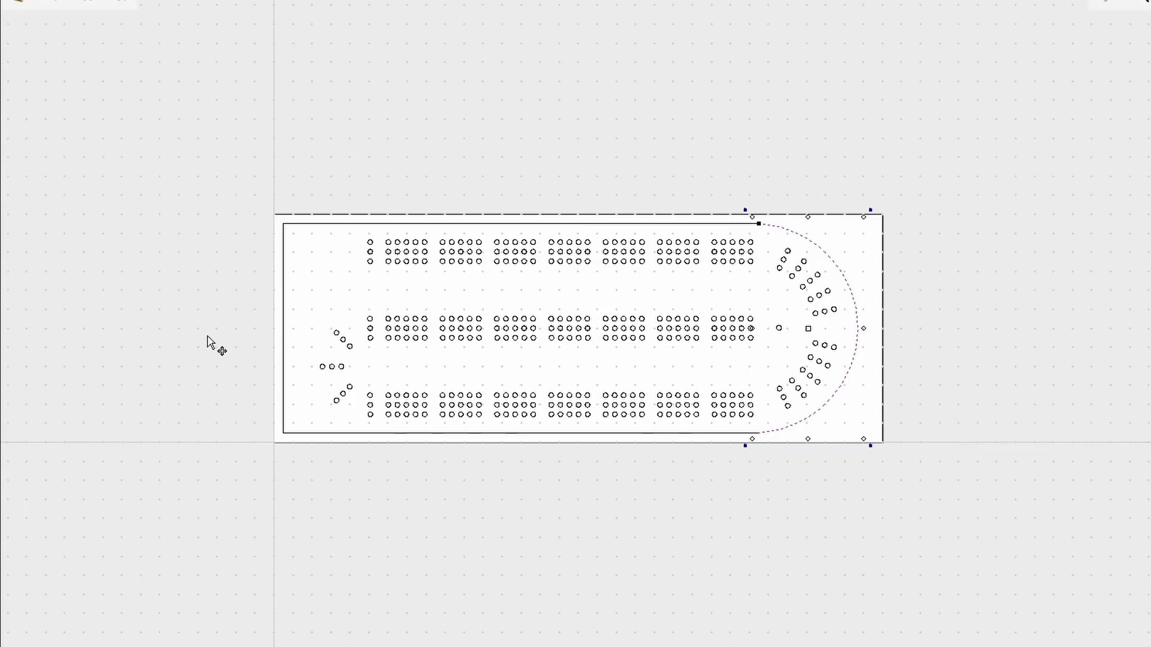
{"action": "left_click", "coordinate": [208, 336]}
{"action": "middle_click_drag", "start_coordinate": [817, 359], "coordinate": [772, 402]}
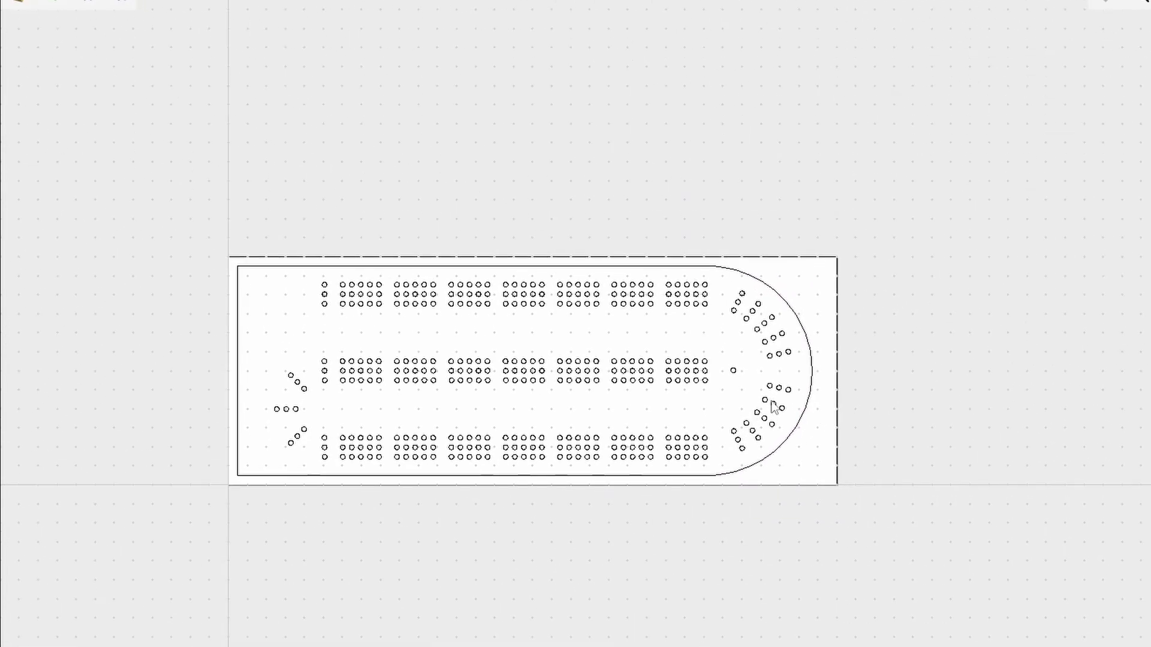